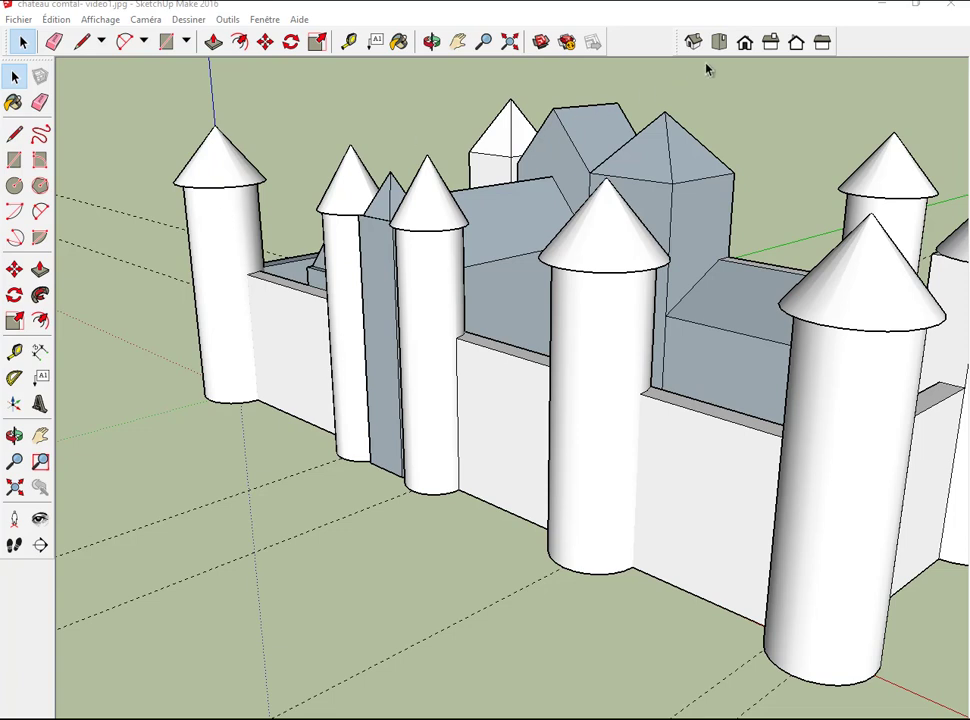
Step: Switch to Front view, then pan and zoom in on the small pyramid-roofed tower
left_click(745, 42)
left_click(458, 41)
left_click_drag(195, 250, 443, 245)
scroll(443, 245, "up", 2)
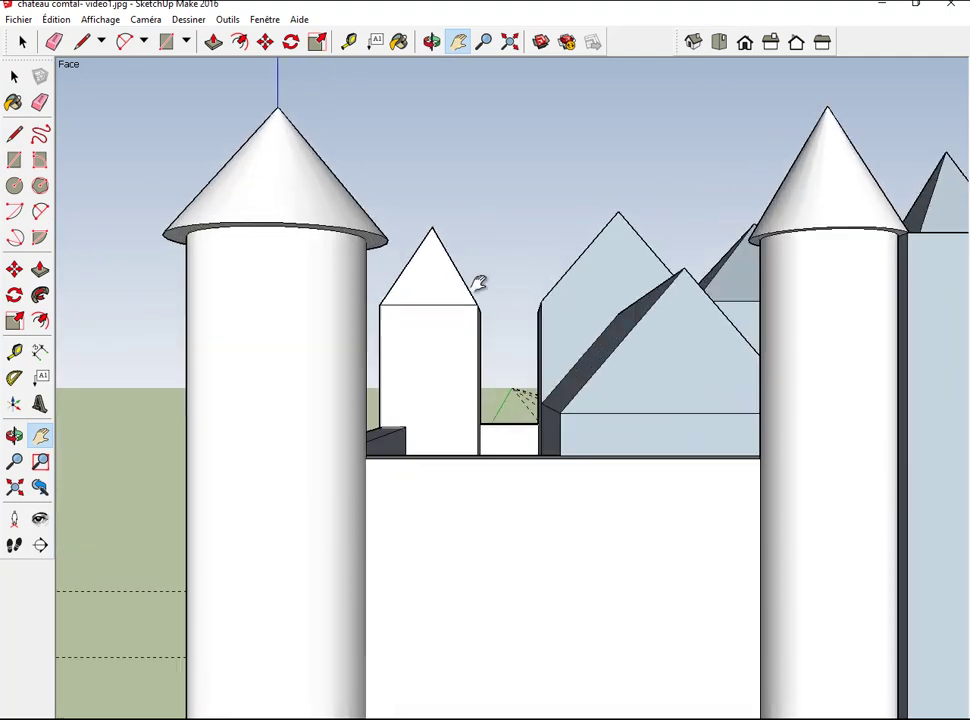
scroll(481, 281, "up", 2)
scroll(485, 355, "up", 1)
scroll(468, 372, "up", 2)
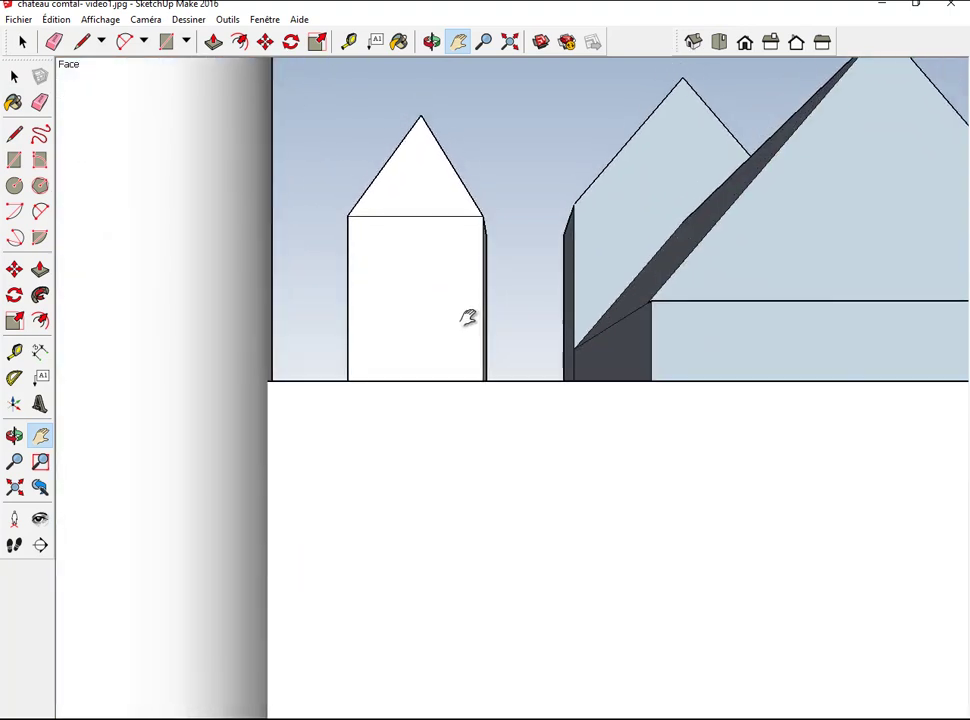
scroll(465, 320, "up", 1)
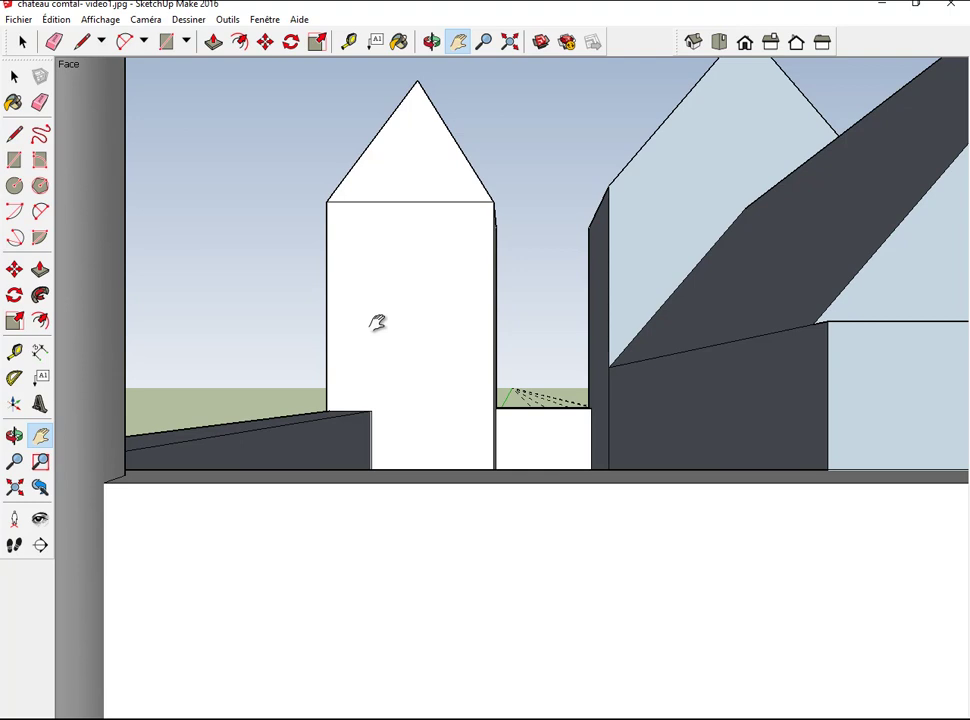
Step: Select the front wall face and place a vertical guide just inside its side edge
left_click(22, 42)
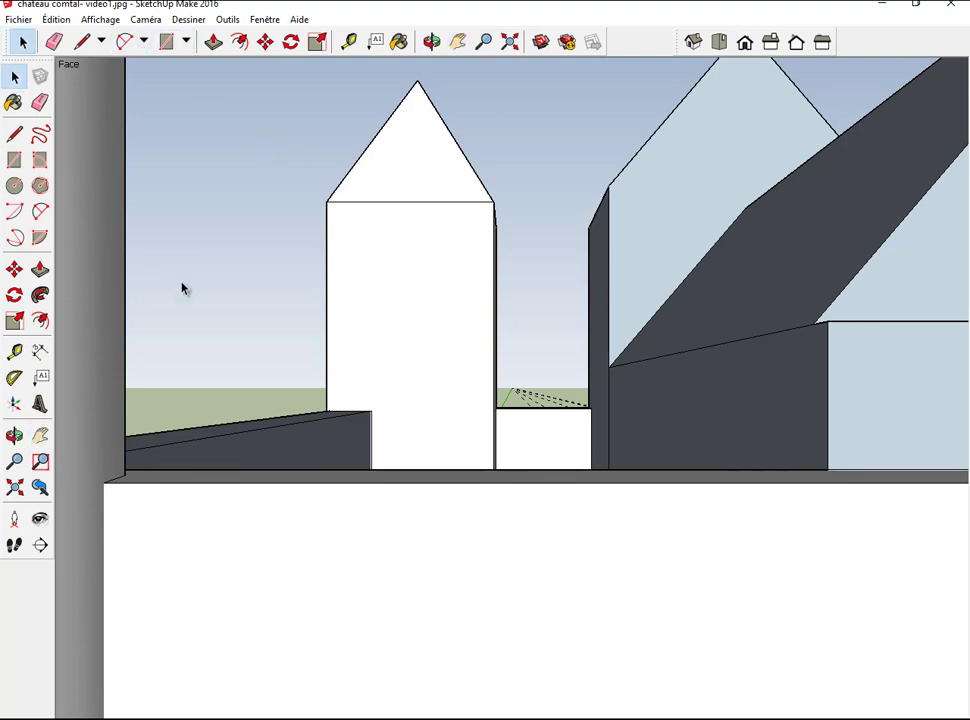
left_click(315, 516)
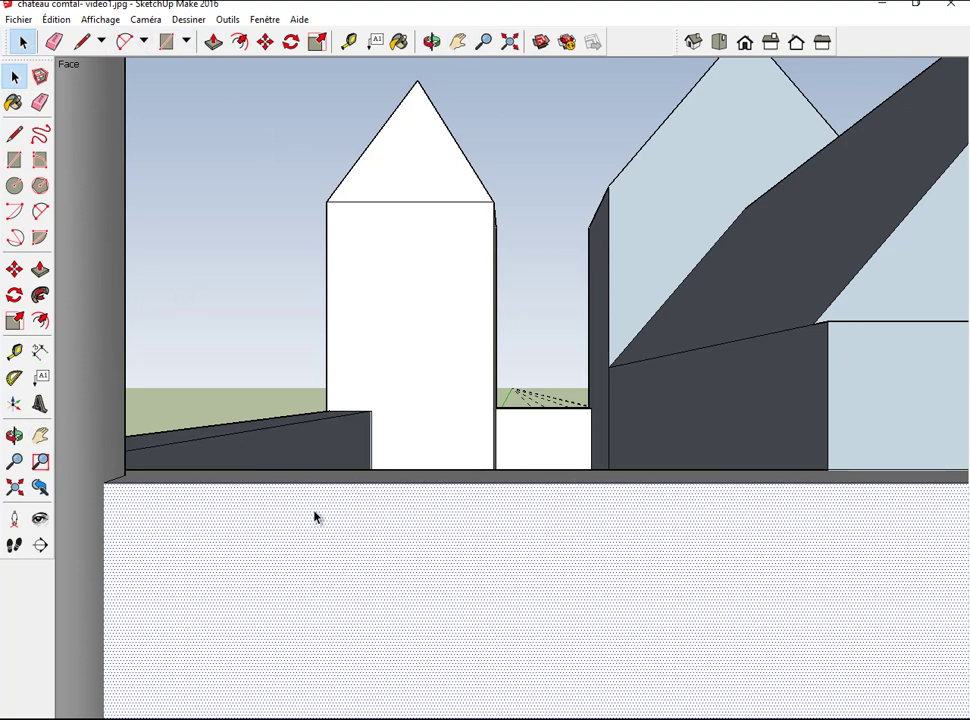
left_click(15, 351)
left_click(104, 546)
left_click(167, 546)
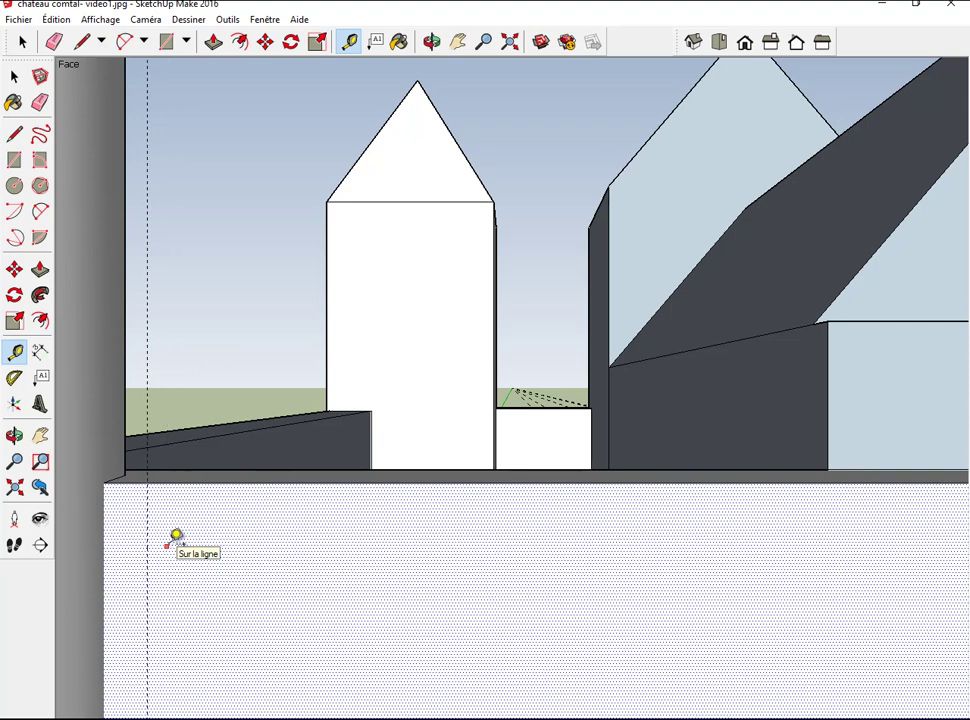
scroll(175, 537, "up", 3)
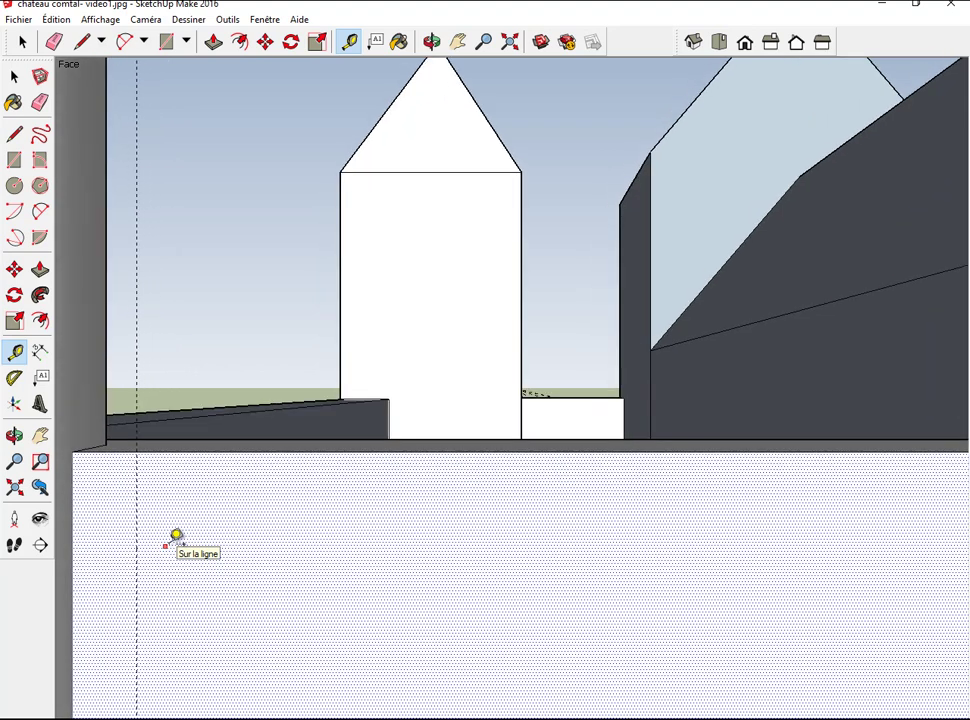
Step: Recentre the view and add a second vertical guide further right at a typed offset
left_click(458, 41)
mouse_move(441, 413)
left_mouse_down()
mouse_move(487, 285)
mouse_move(459, 290)
mouse_move(459, 314)
left_mouse_up()
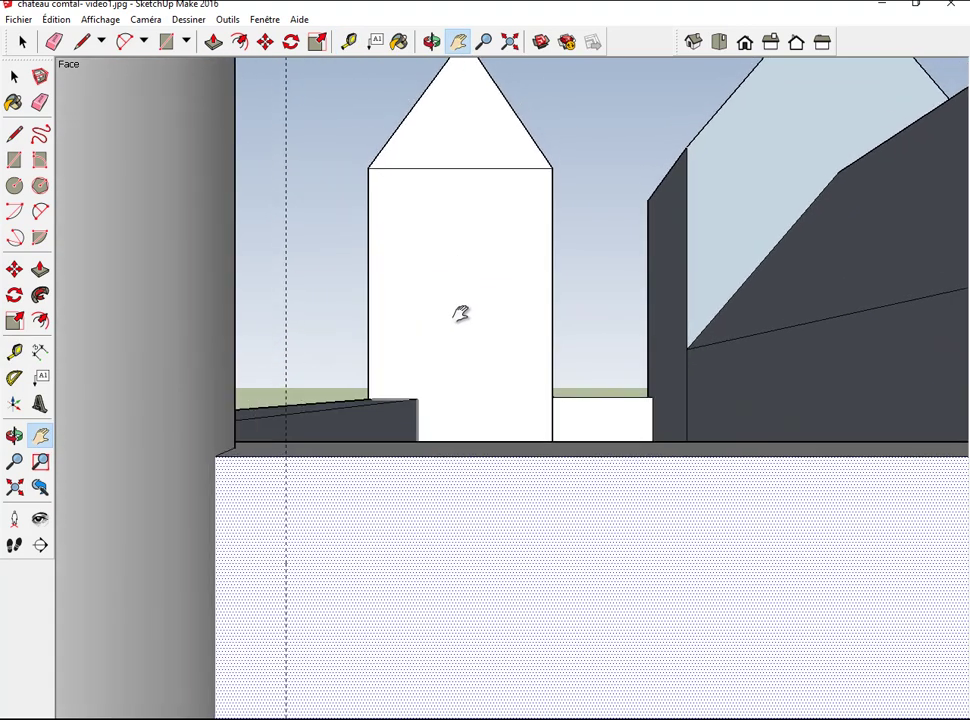
left_click(14, 352)
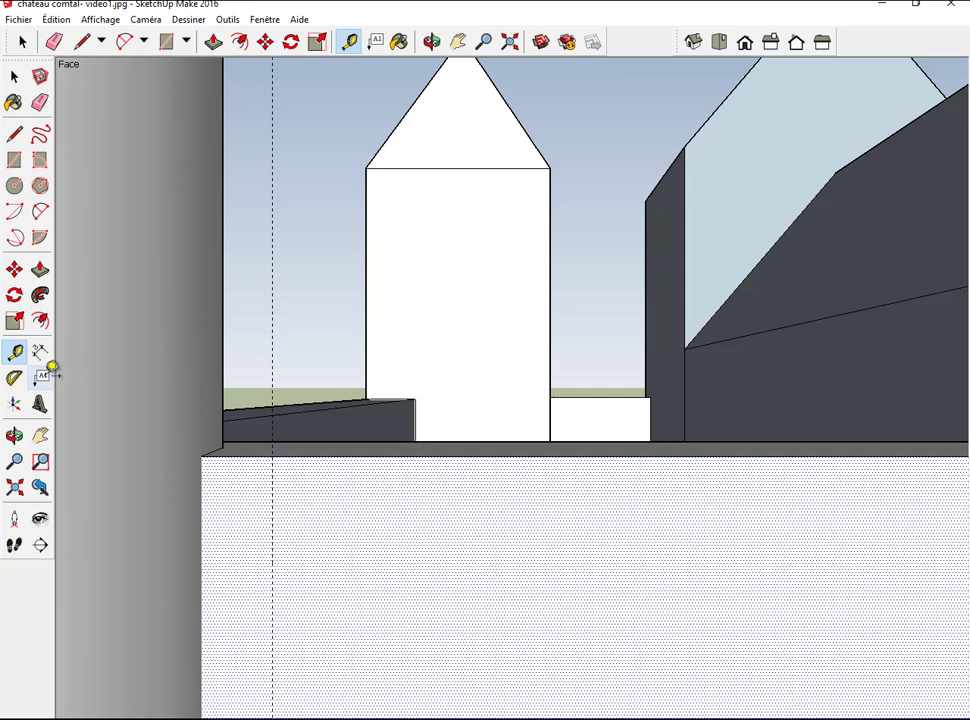
left_click(272, 498)
left_click(370, 493)
key("Return")
Step: Draw a small rectangle starting where the left guide meets the wall's top edge
left_click(166, 41)
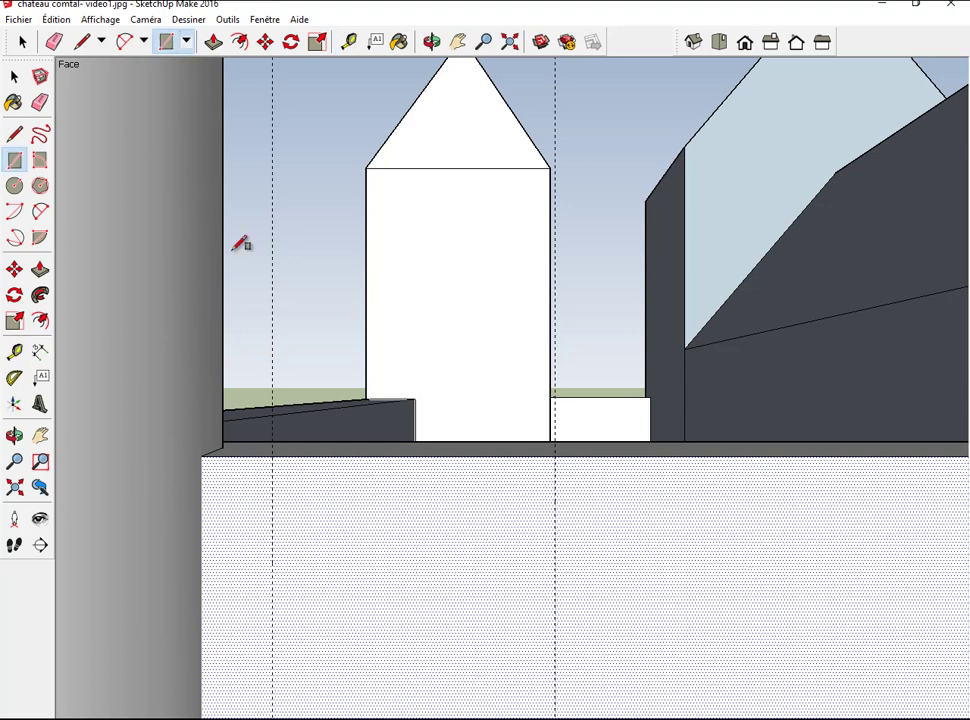
left_click(272, 454)
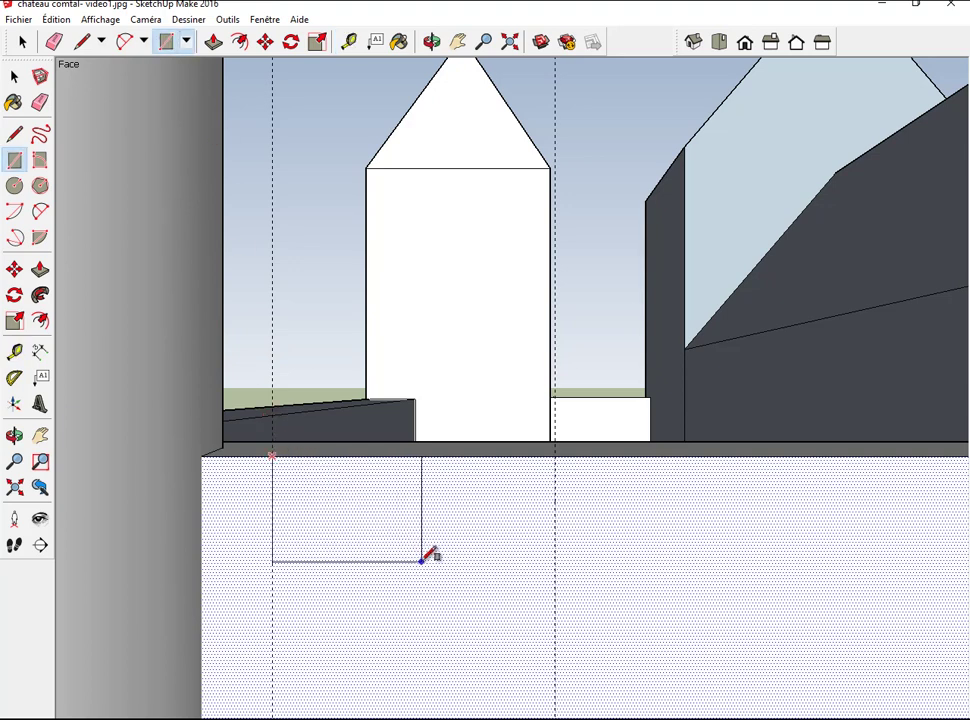
left_click(421, 561)
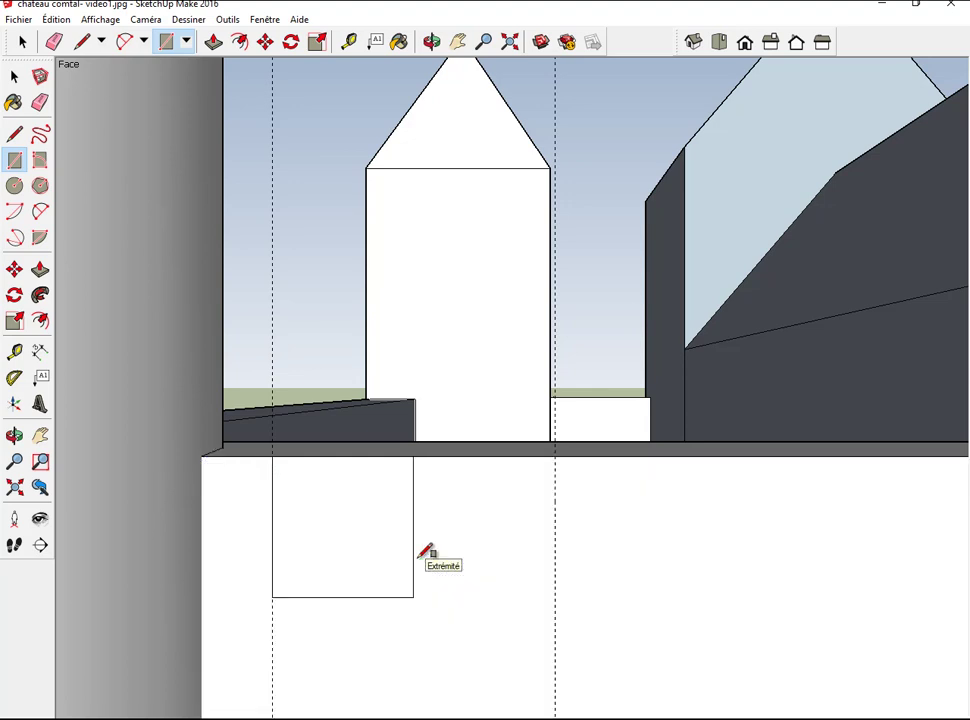
scroll(420, 428, "down", 5)
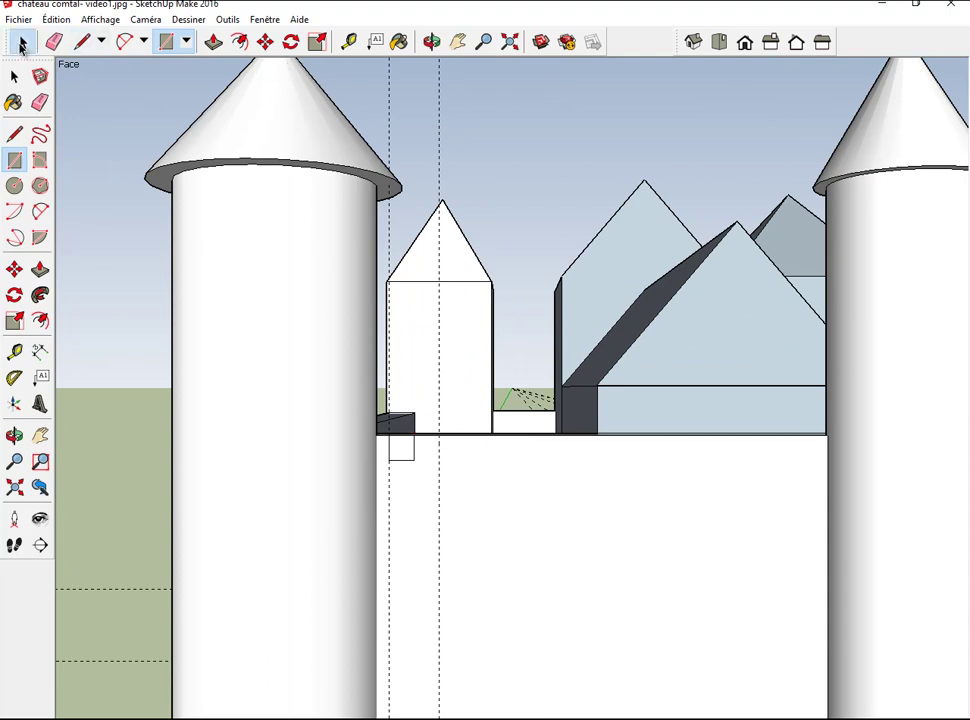
Step: Copy the small rectangle 2.00 m to the right and array it 8x along the wall top
left_click(20, 45)
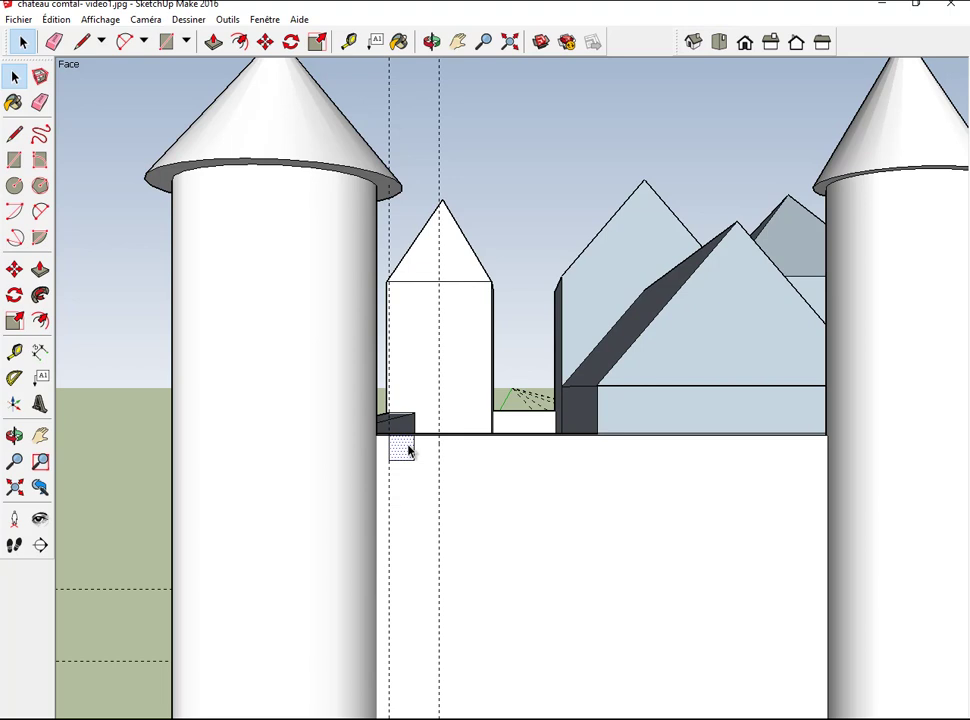
left_click(266, 42)
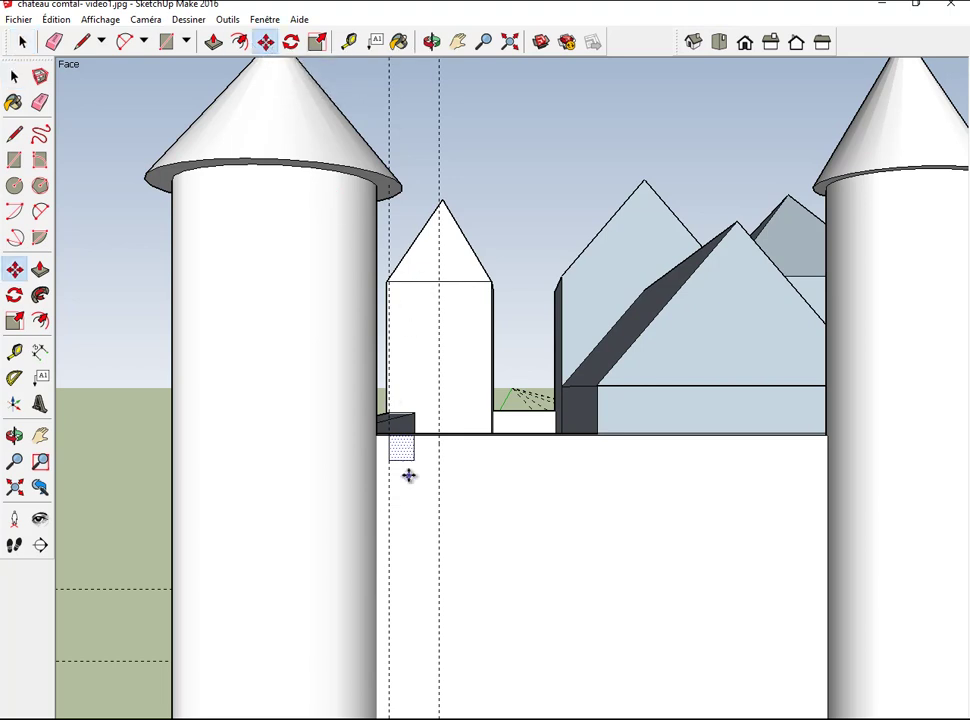
left_click(401, 447)
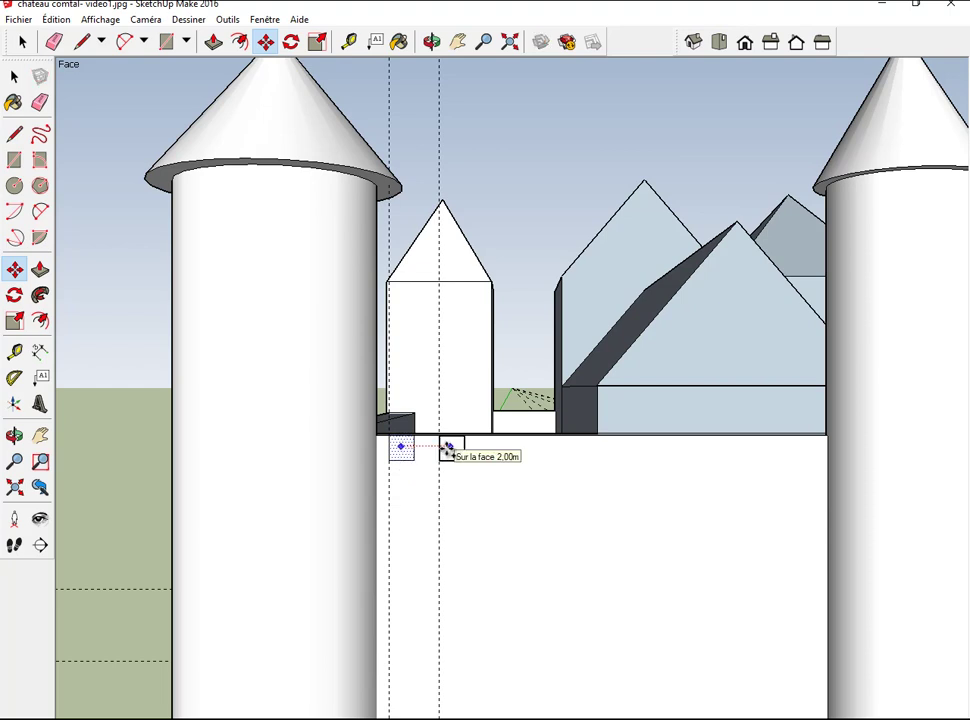
left_click(447, 448)
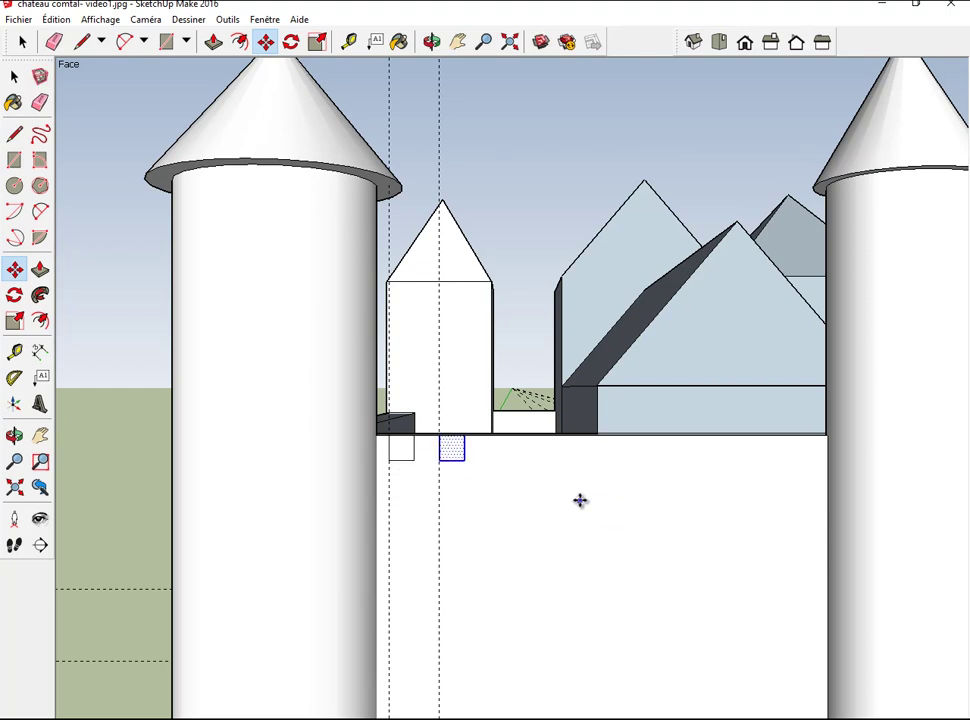
type("8x")
key("Return")
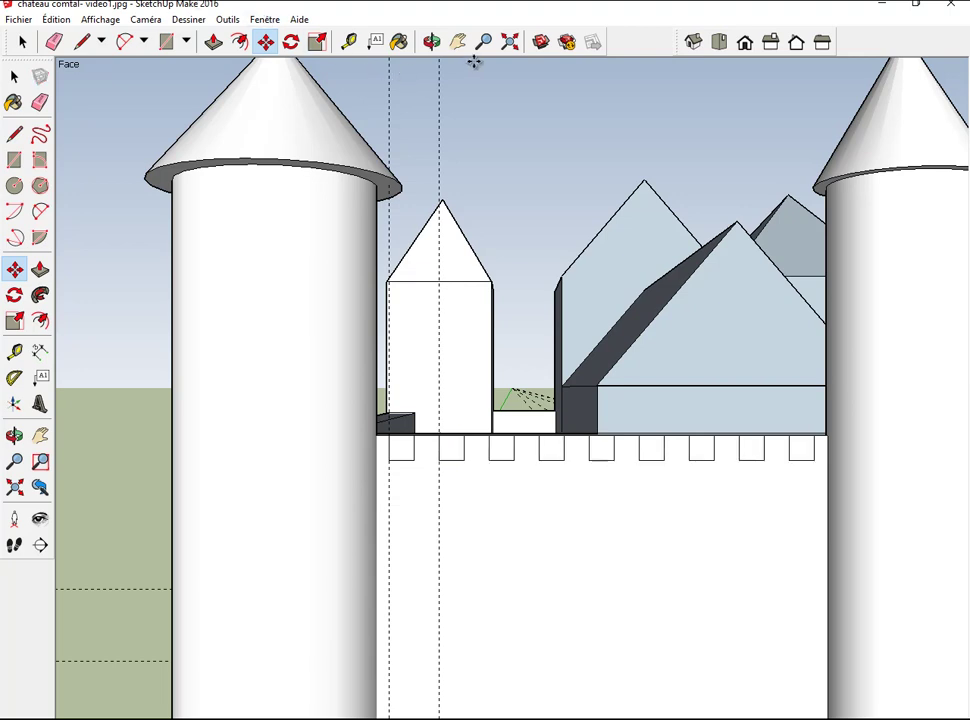
Step: Push the rectangles 2 m down into the wall top to cut the crenel notches
left_click(435, 42)
mouse_move(502, 130)
left_mouse_down()
mouse_move(463, 268)
mouse_move(455, 262)
left_mouse_up()
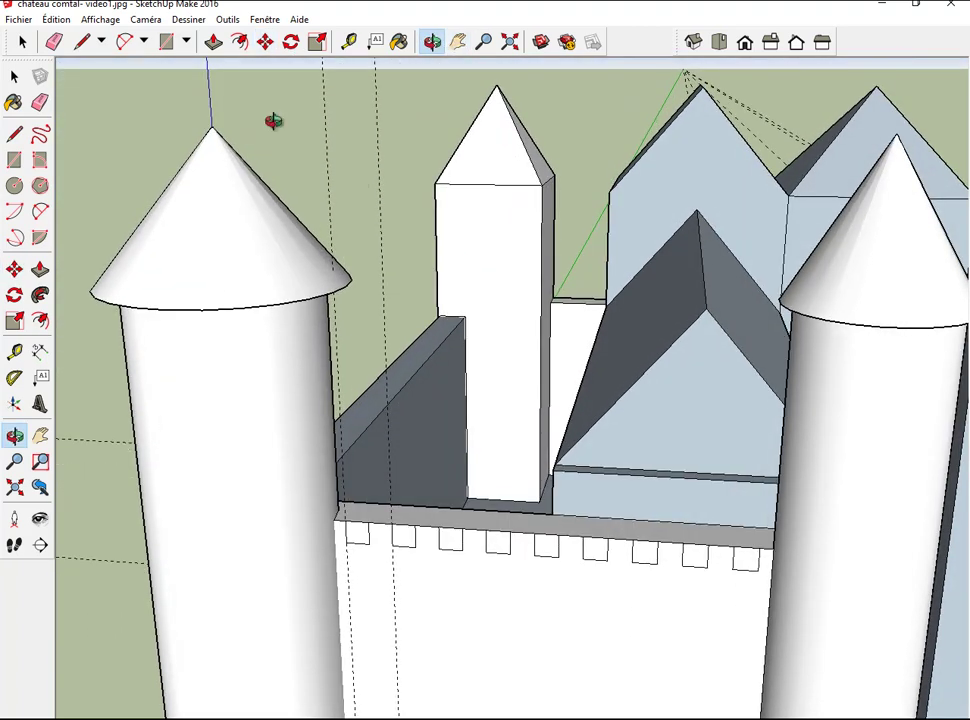
left_click(215, 47)
mouse_move(362, 524)
left_mouse_down()
mouse_move(370, 513)
mouse_move(650, 528)
left_mouse_up()
mouse_move(697, 558)
left_mouse_down()
mouse_move(706, 535)
mouse_move(744, 536)
left_mouse_up()
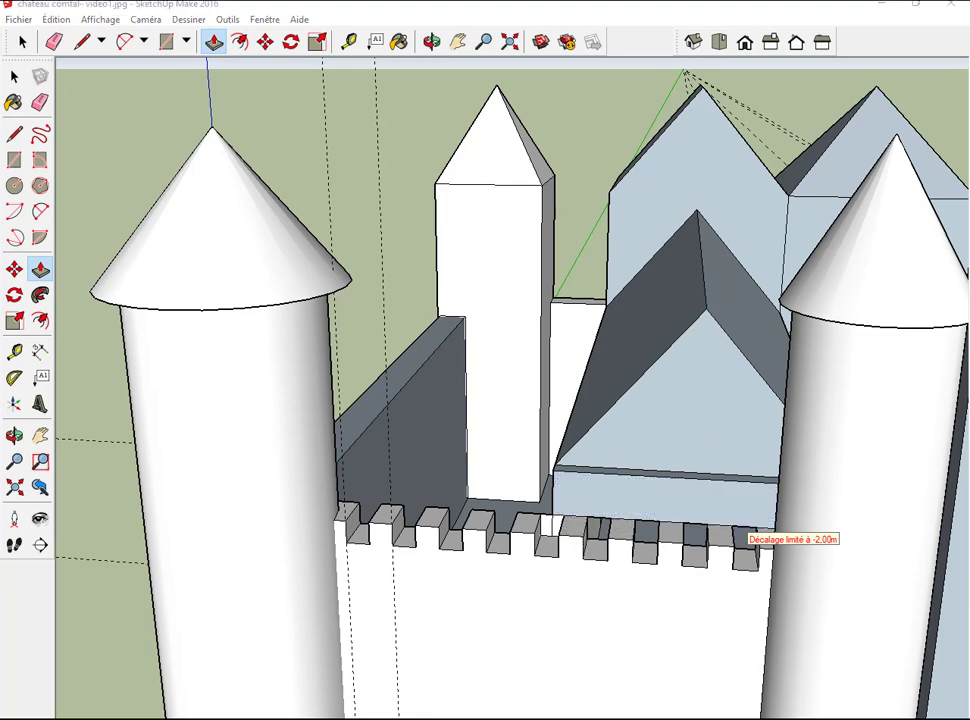
left_click(693, 42)
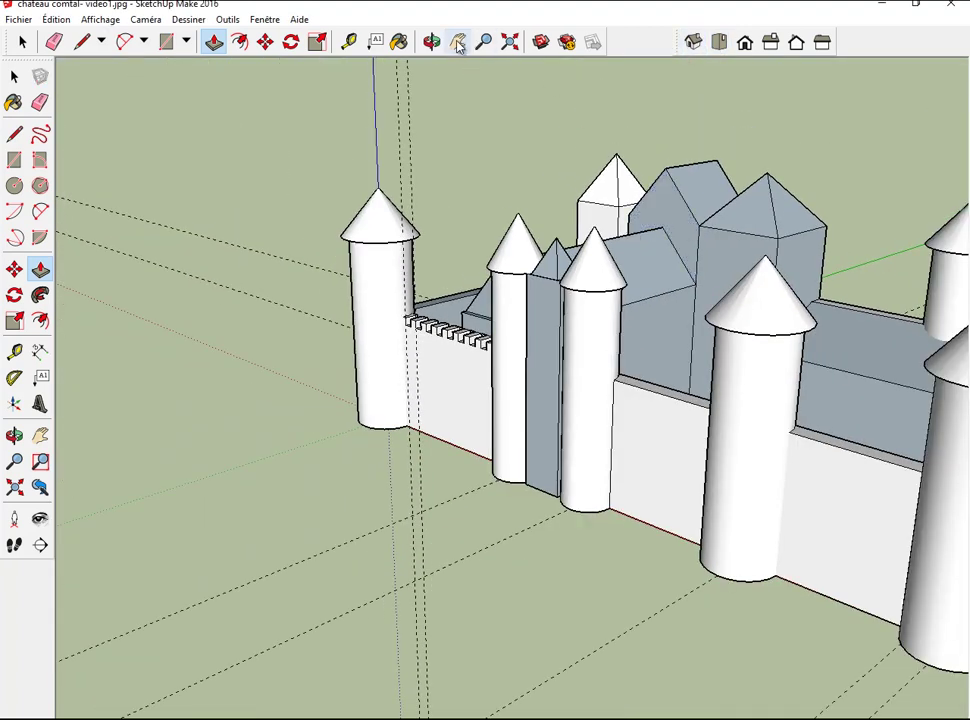
Step: Orbit to a frontal view and select the wall face between the two round towers
mouse_move(554, 113)
middle_mouse_down()
mouse_move(555, 124)
mouse_move(431, 121)
mouse_move(444, 134)
middle_mouse_up()
middle_click_drag(481, 318, 426, 175)
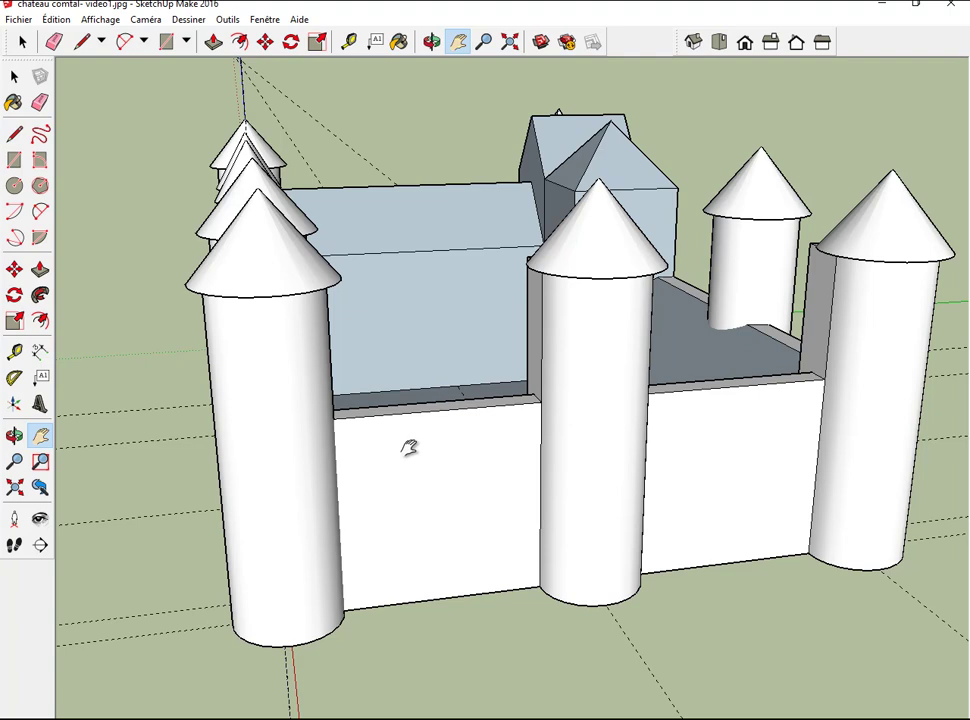
scroll(409, 447, "up", 2)
scroll(409, 447, "up", 2)
scroll(409, 447, "up", 2)
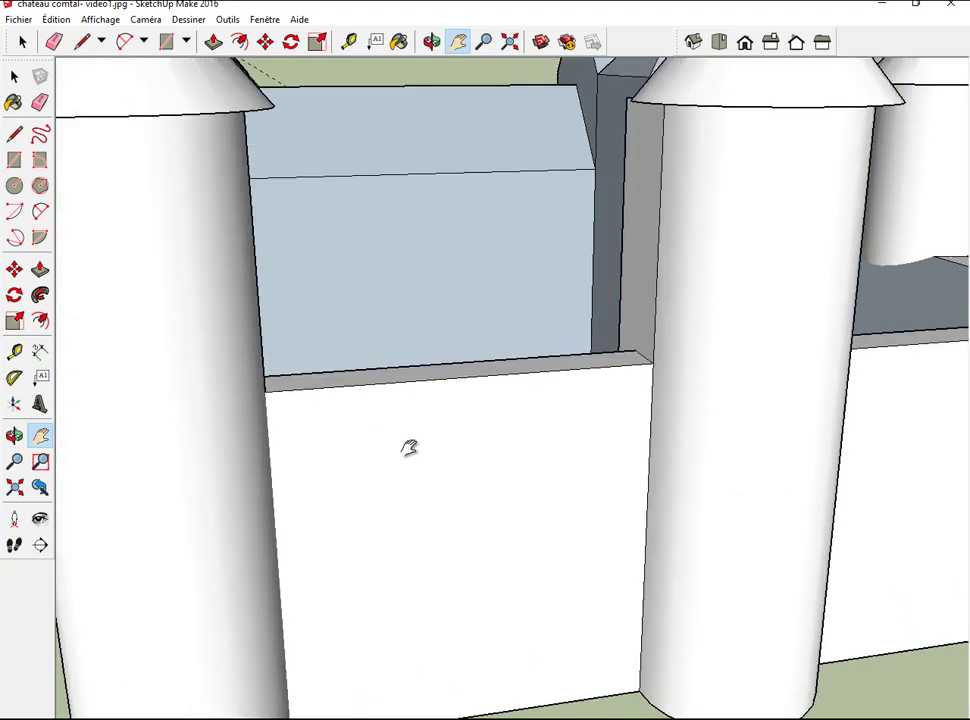
left_click(22, 41)
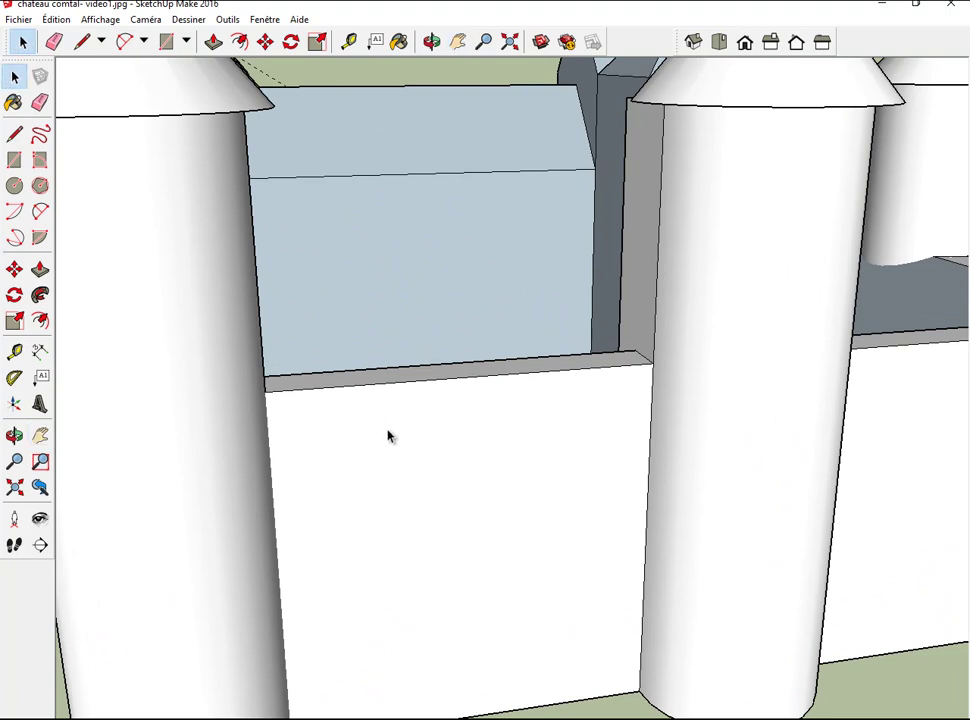
left_click(380, 437)
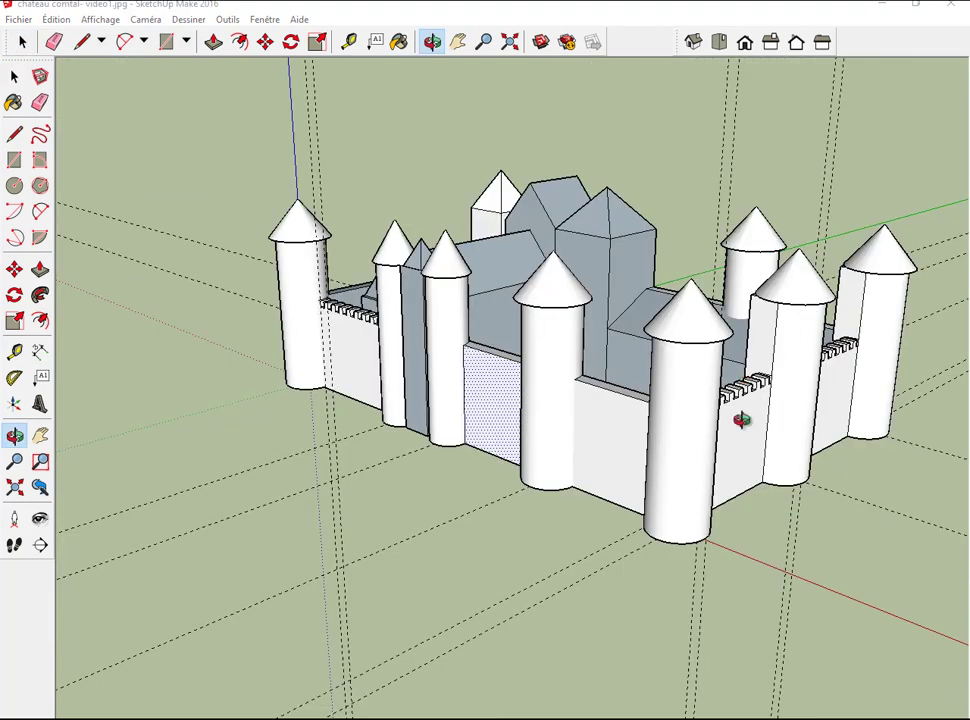
Step: Orbit low, pan and zoom in close on the selected wall
scroll(621, 227, "up", 1)
scroll(621, 227, "up", 2)
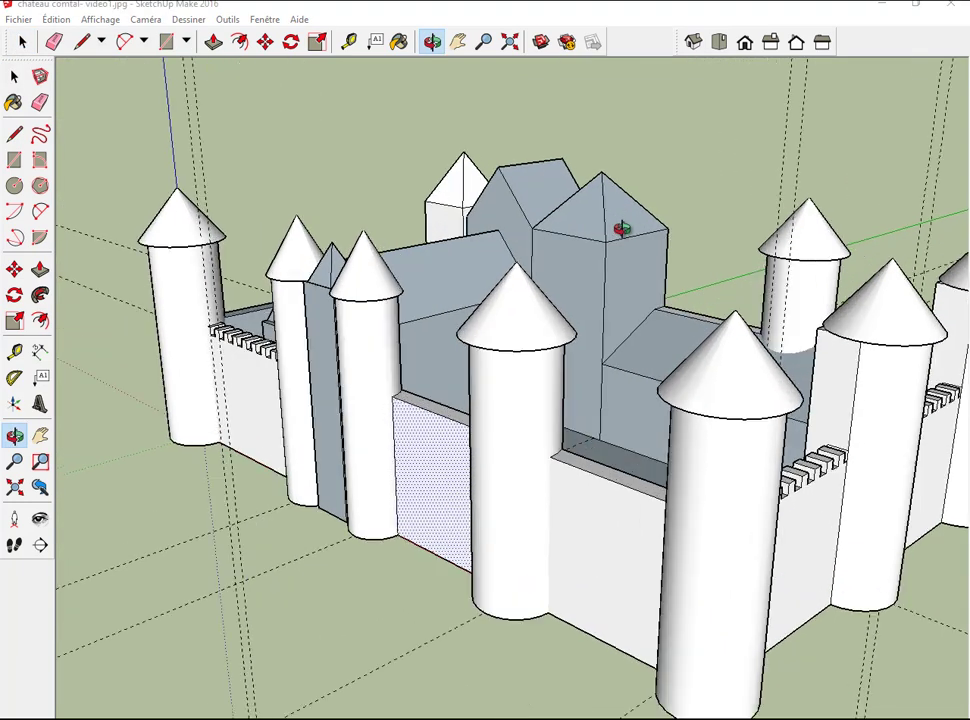
scroll(621, 229, "up", 2)
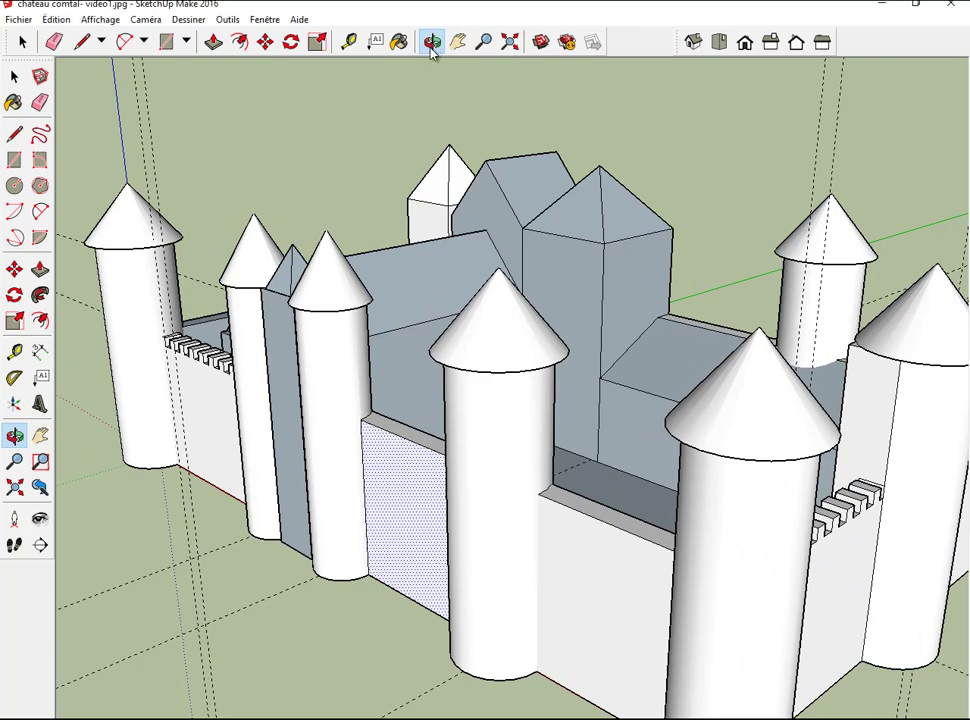
scroll(504, 186, "up", 3)
mouse_move(504, 186)
left_mouse_down()
mouse_move(554, 154)
mouse_move(613, 281)
mouse_move(688, 271)
mouse_move(754, 239)
mouse_move(764, 266)
left_mouse_up()
scroll(763, 275, "up", 2)
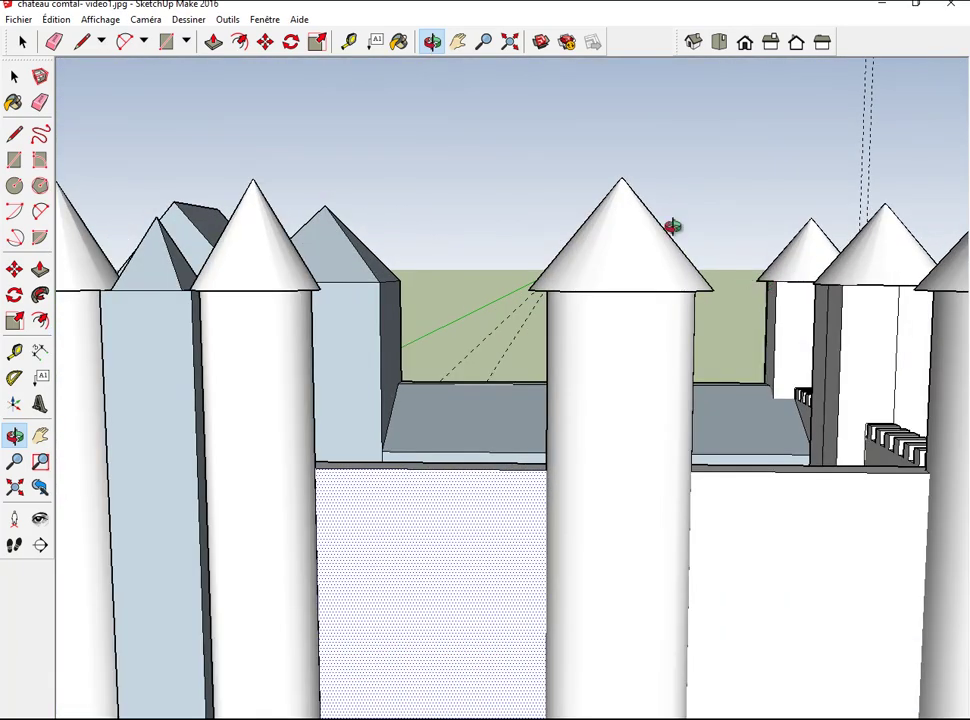
left_click(457, 41)
left_click_drag(619, 288, 585, 223)
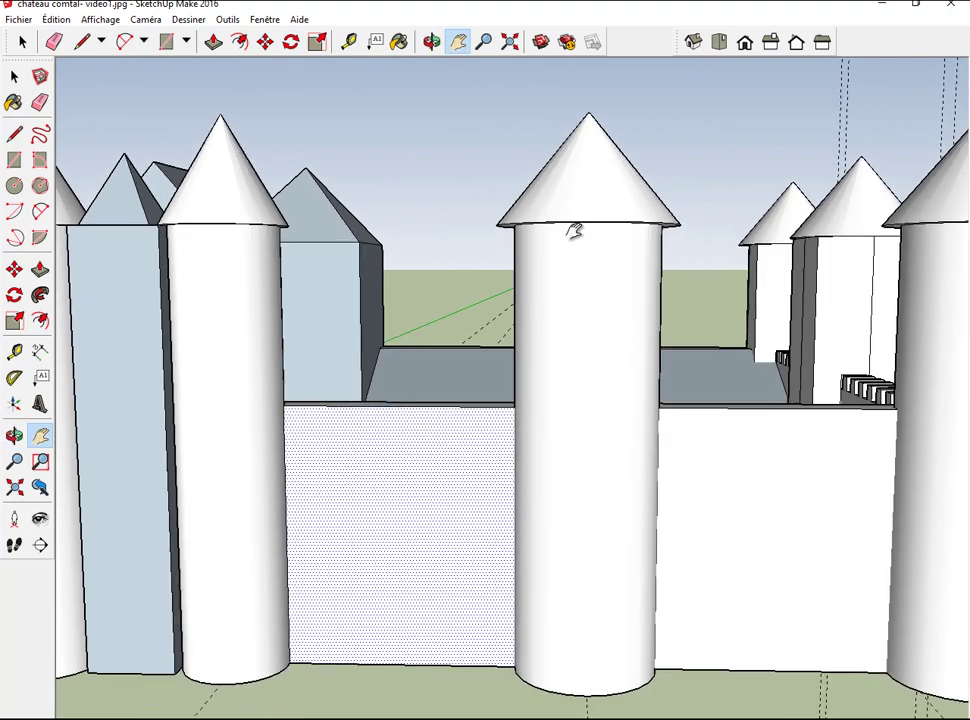
left_click(22, 41)
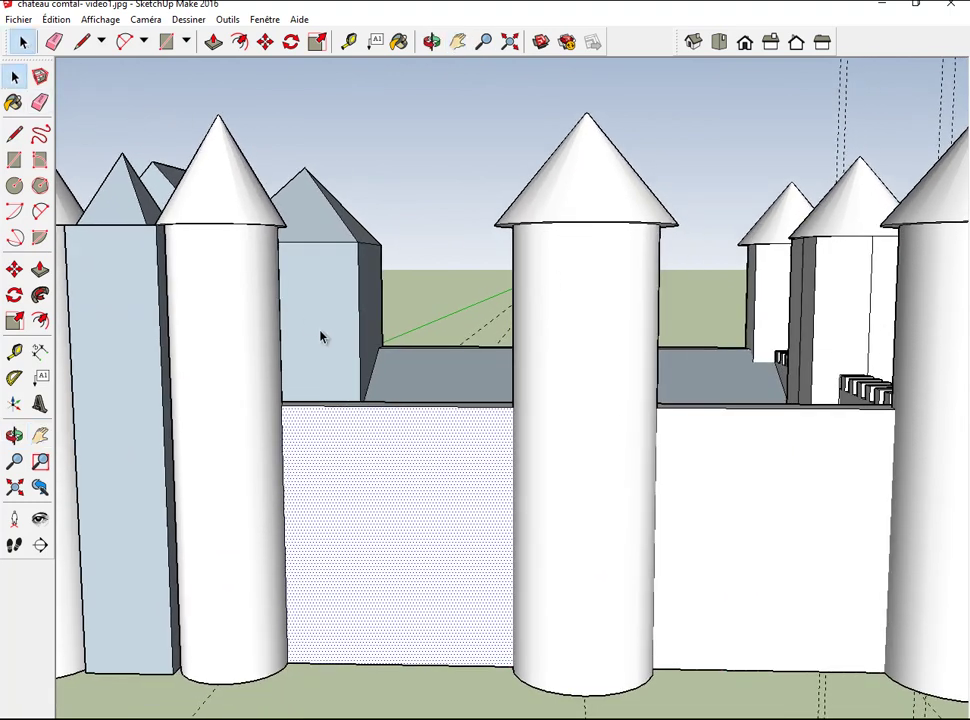
scroll(432, 455, "up", 1)
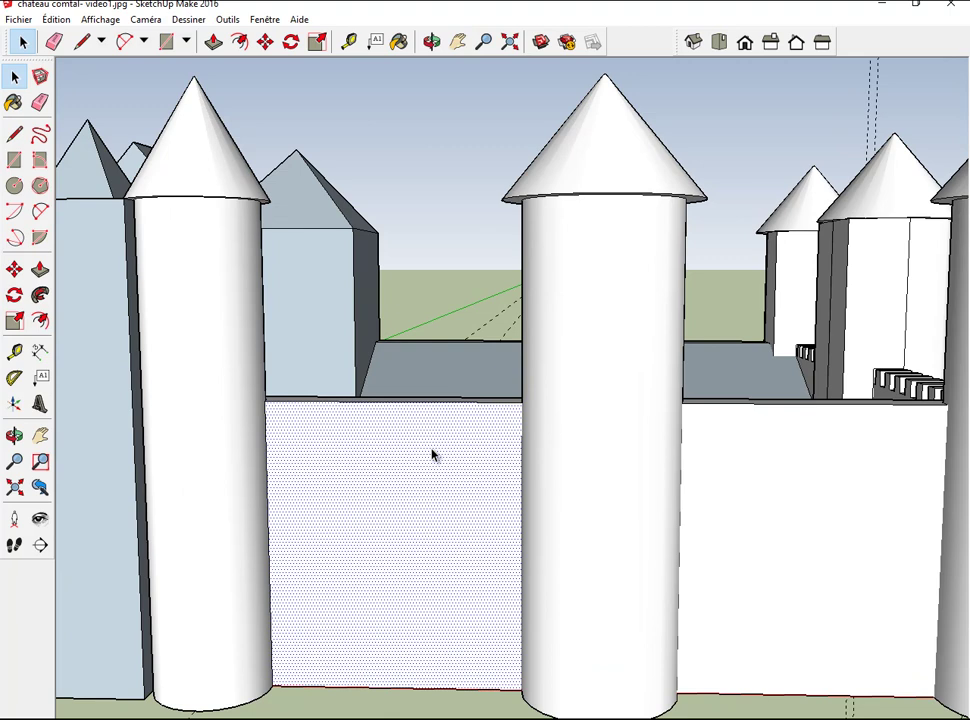
scroll(432, 455, "up", 1)
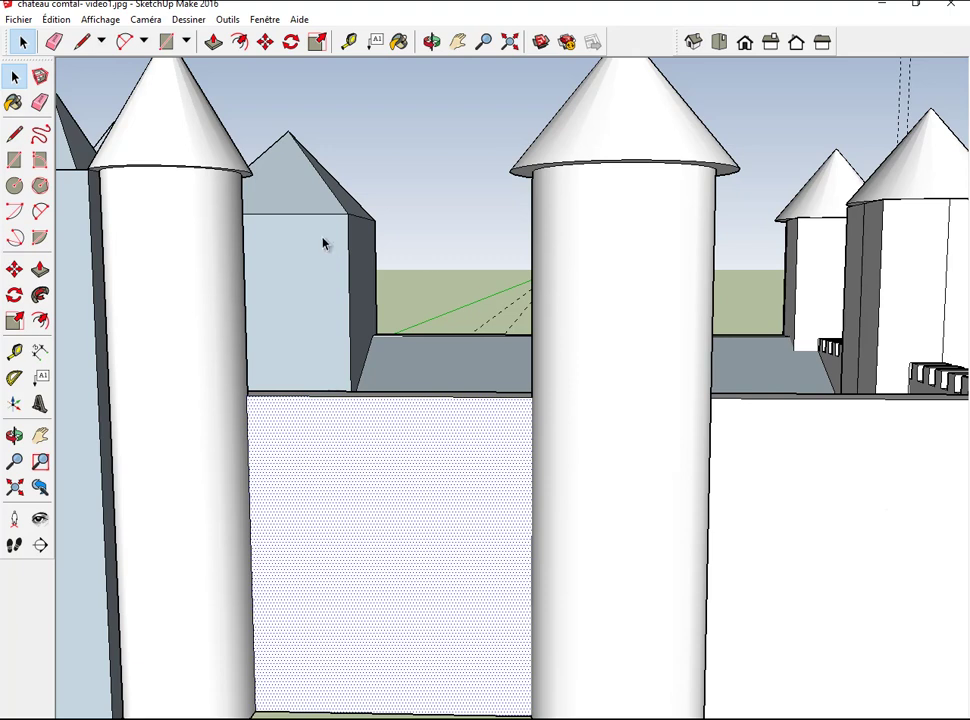
Step: Place a horizontal guide below the wall top and draw a line across the wall along it
left_click(18, 355)
left_click(305, 397)
left_click(317, 431)
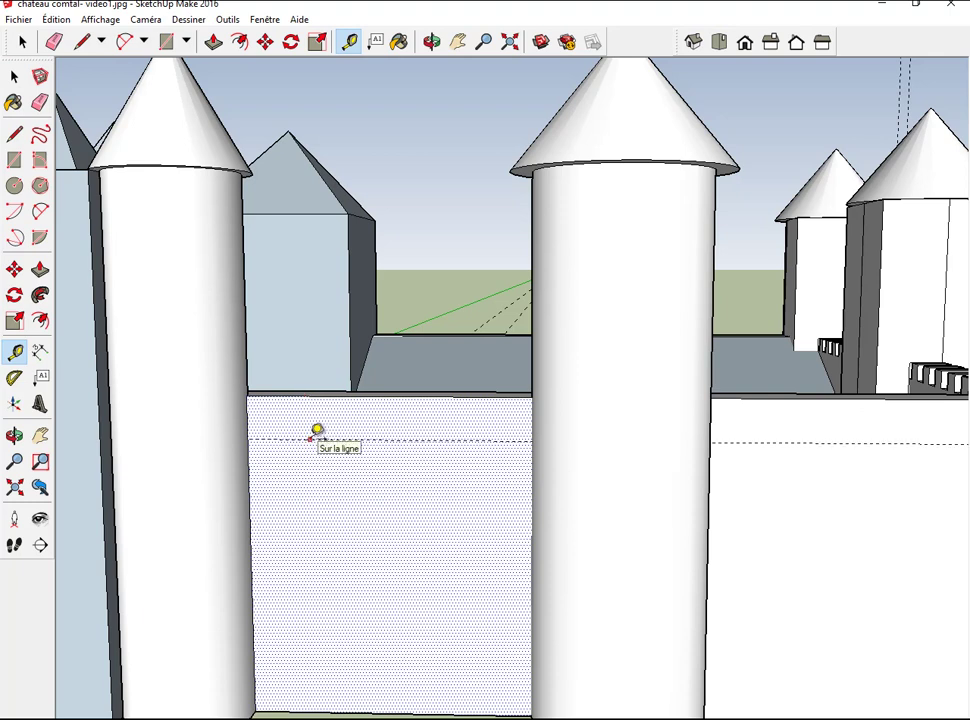
left_click(83, 44)
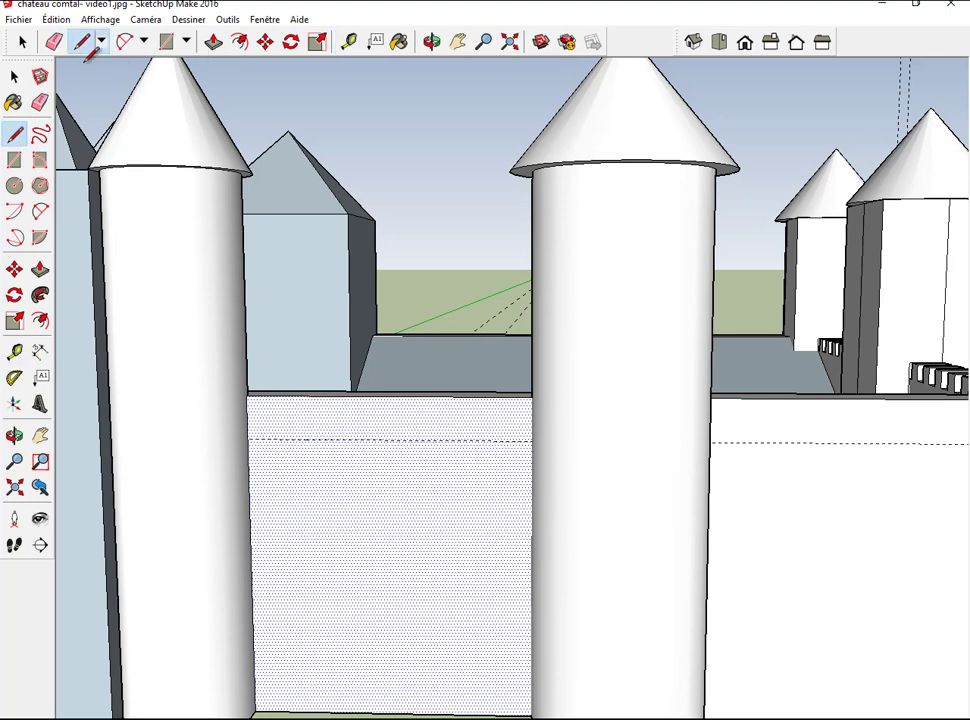
left_click(248, 439)
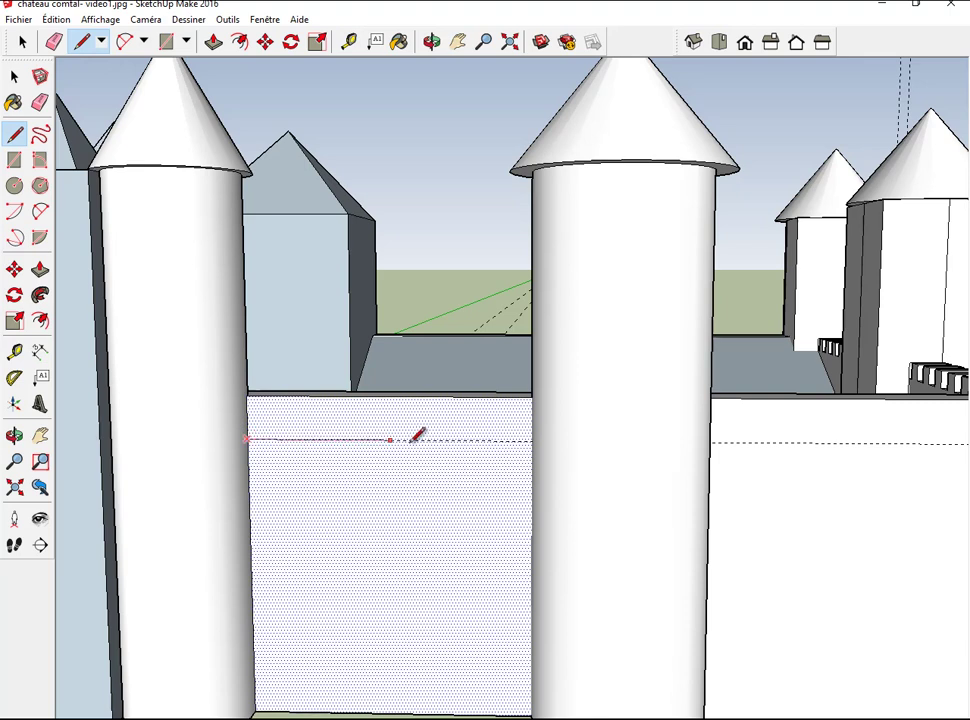
left_click(532, 439)
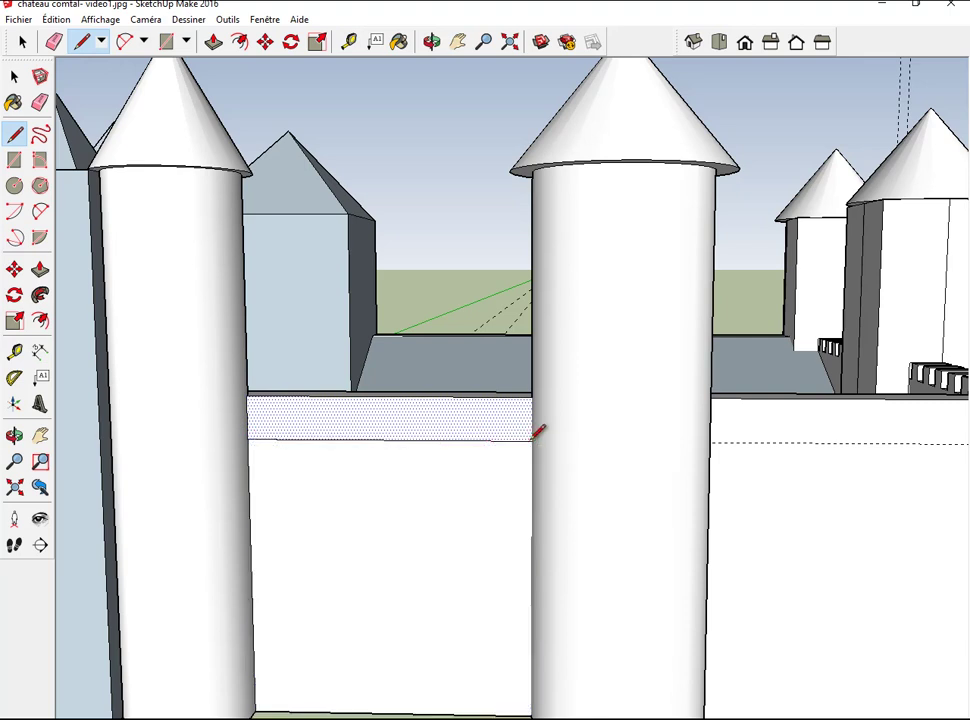
Step: Pan to the wall beside the round tower and start a line along its guide
left_click(458, 41)
left_click_drag(509, 223, 407, 197)
left_click(82, 41)
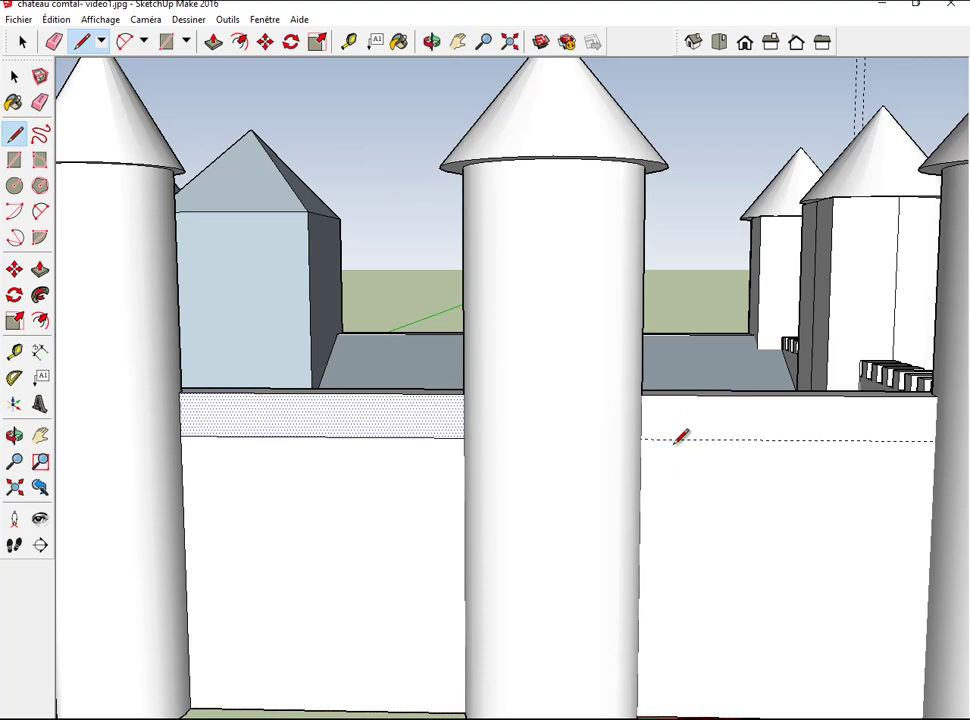
scroll(640, 440, "up", 2)
scroll(641, 438, "up", 2)
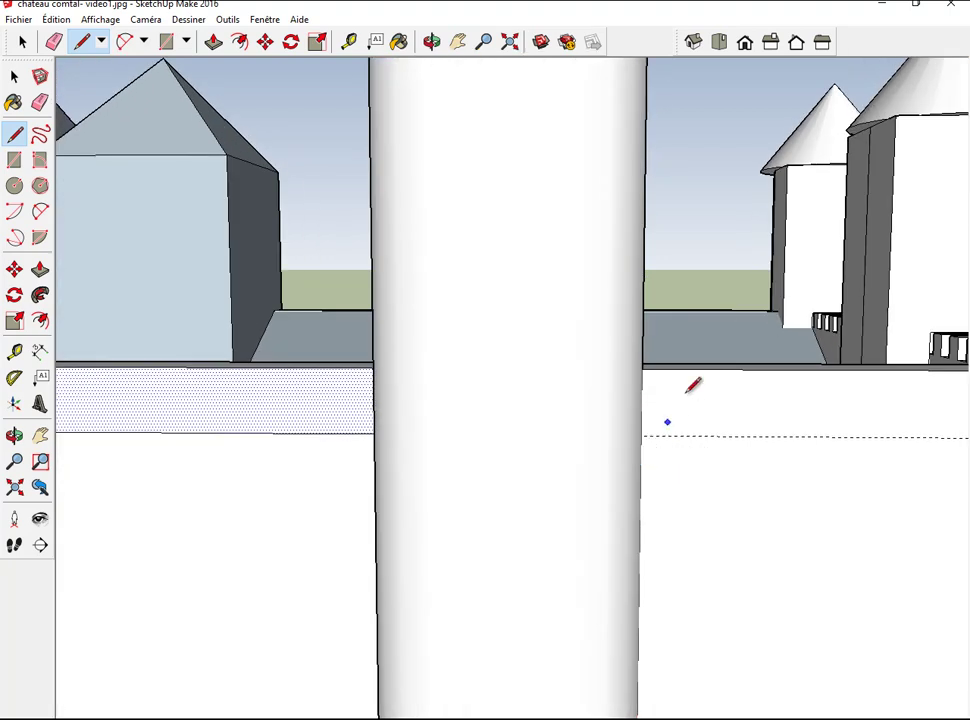
left_click(458, 41)
left_click_drag(725, 275, 600, 273)
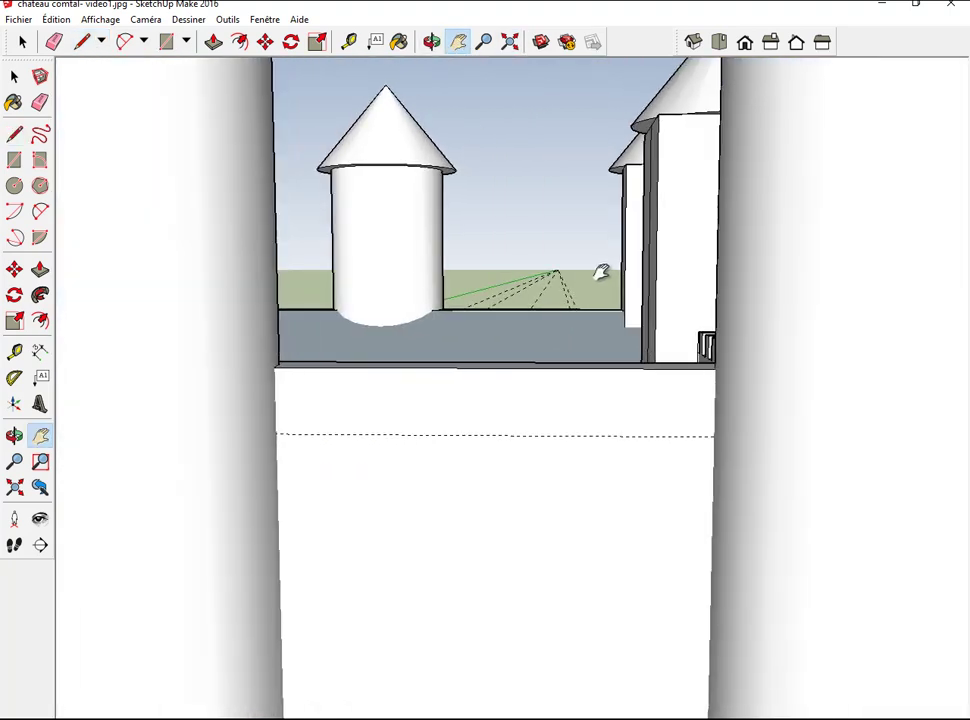
left_click(82, 41)
left_click(270, 432)
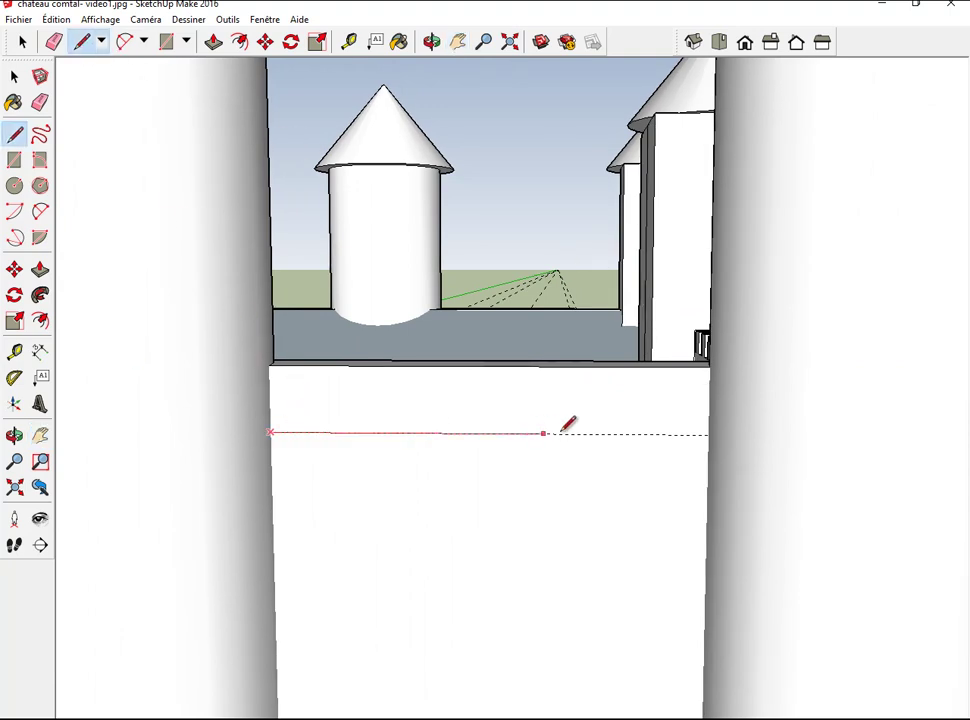
Step: Finish the line, draw a rectangle over the wall's top band and pull it outward into a ledge
left_click(709, 433)
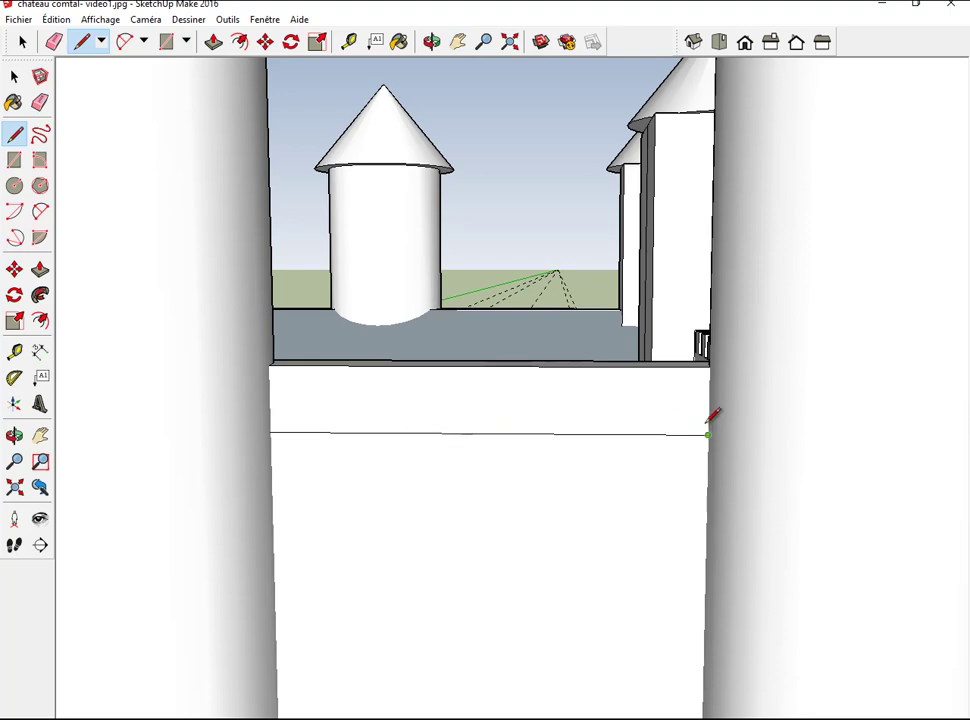
left_click(166, 42)
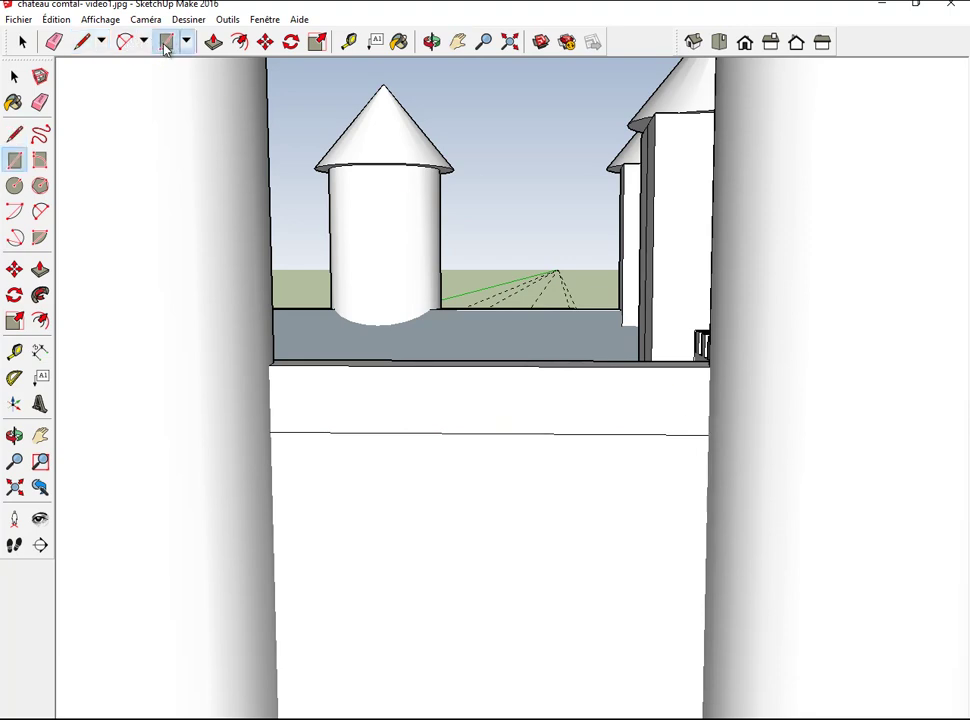
left_click(279, 365)
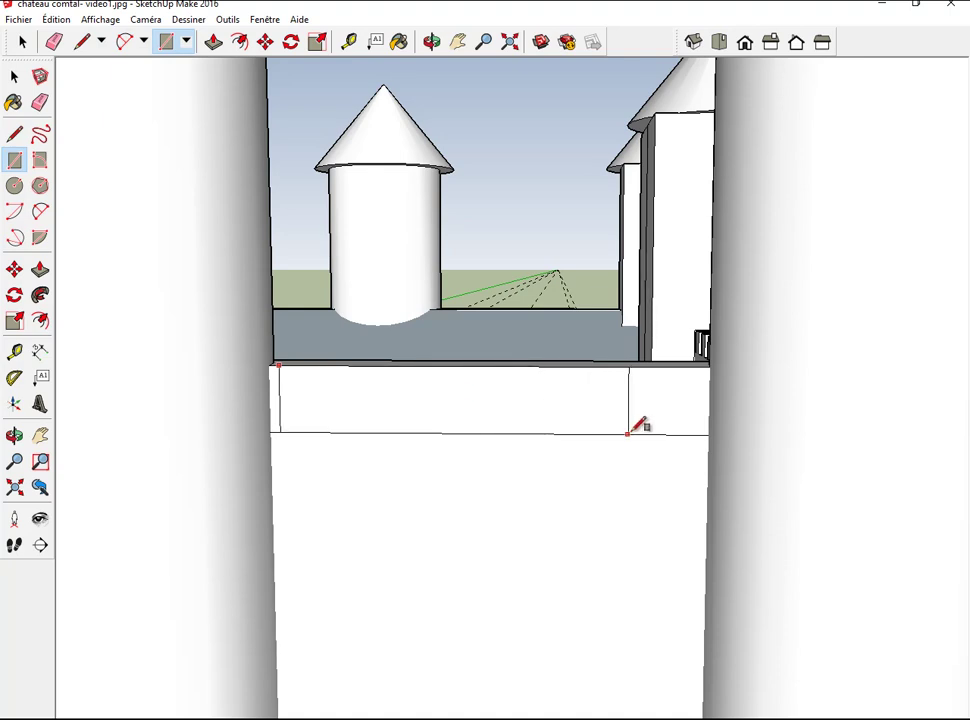
left_click(701, 433)
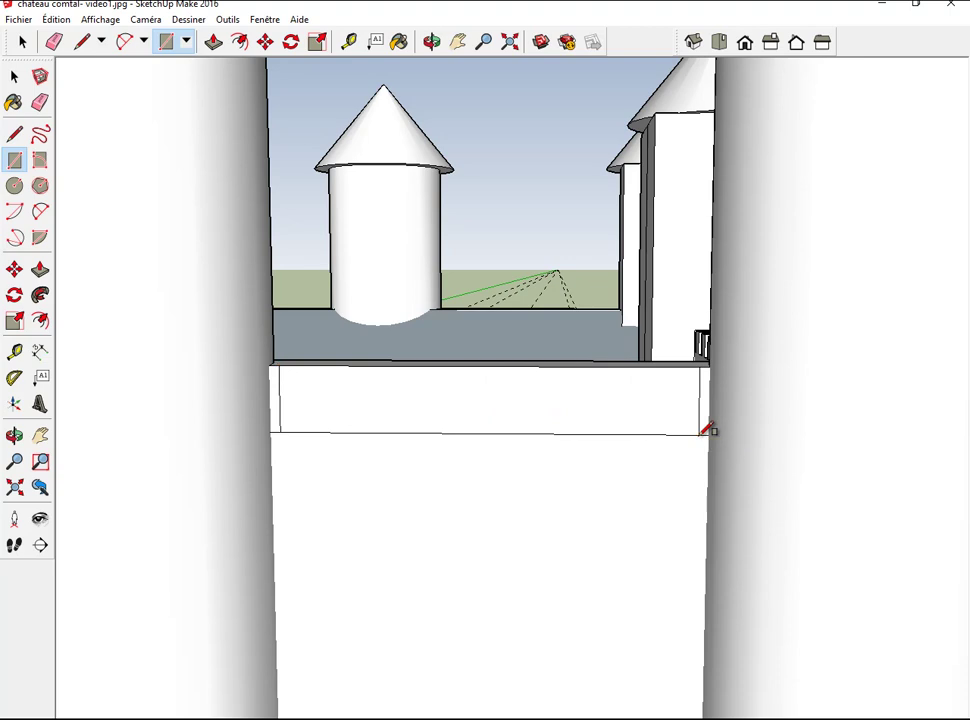
left_click(213, 41)
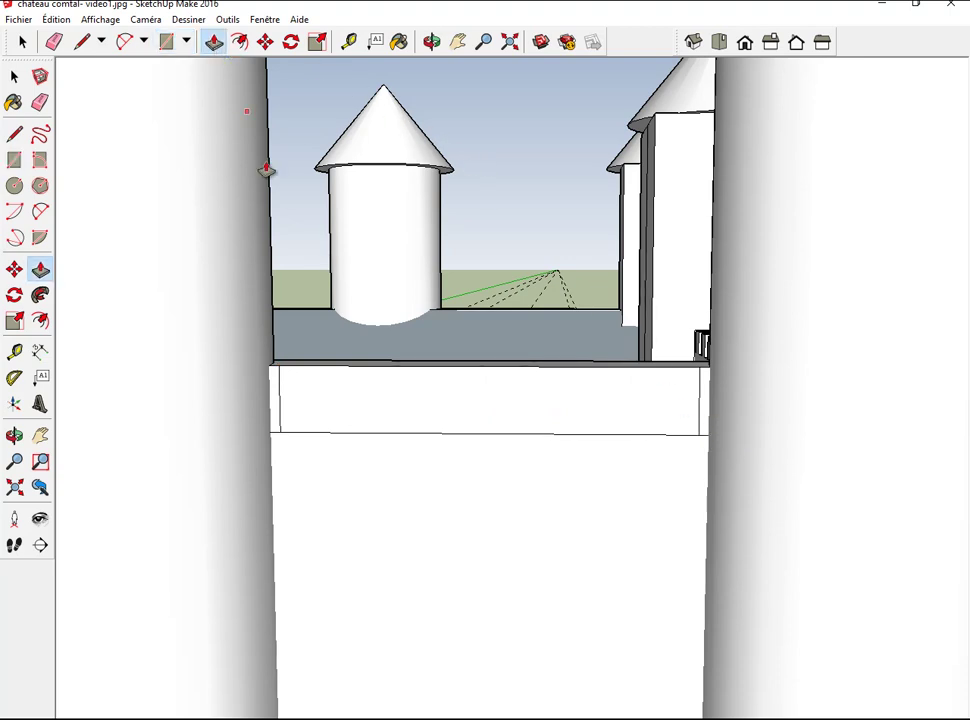
left_click_drag(429, 398, 446, 378)
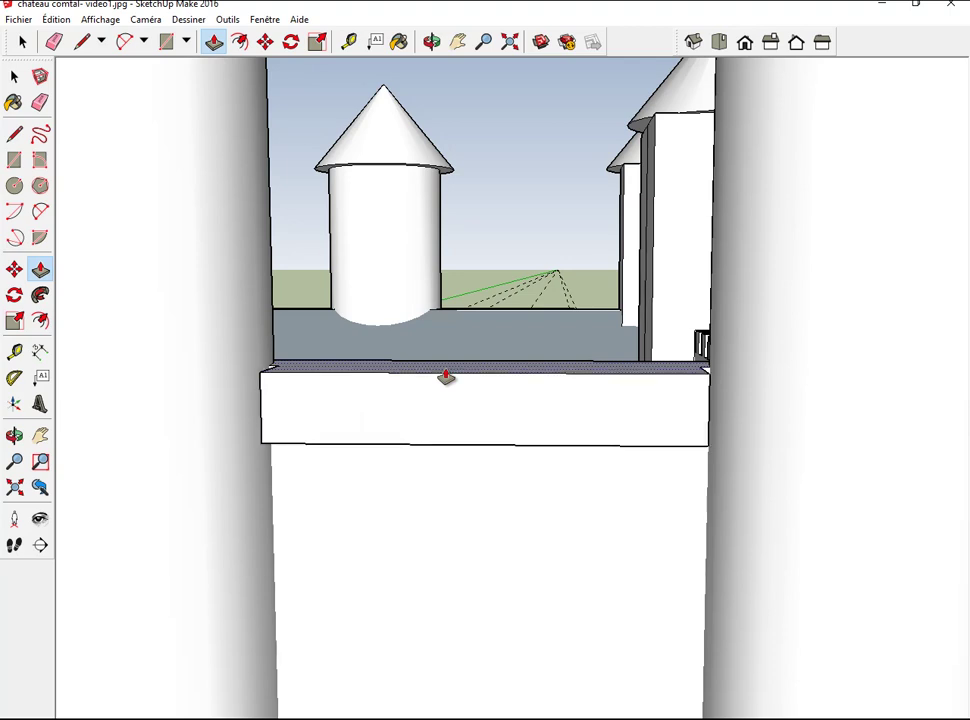
scroll(446, 377, "up", 1)
scroll(446, 377, "up", 1)
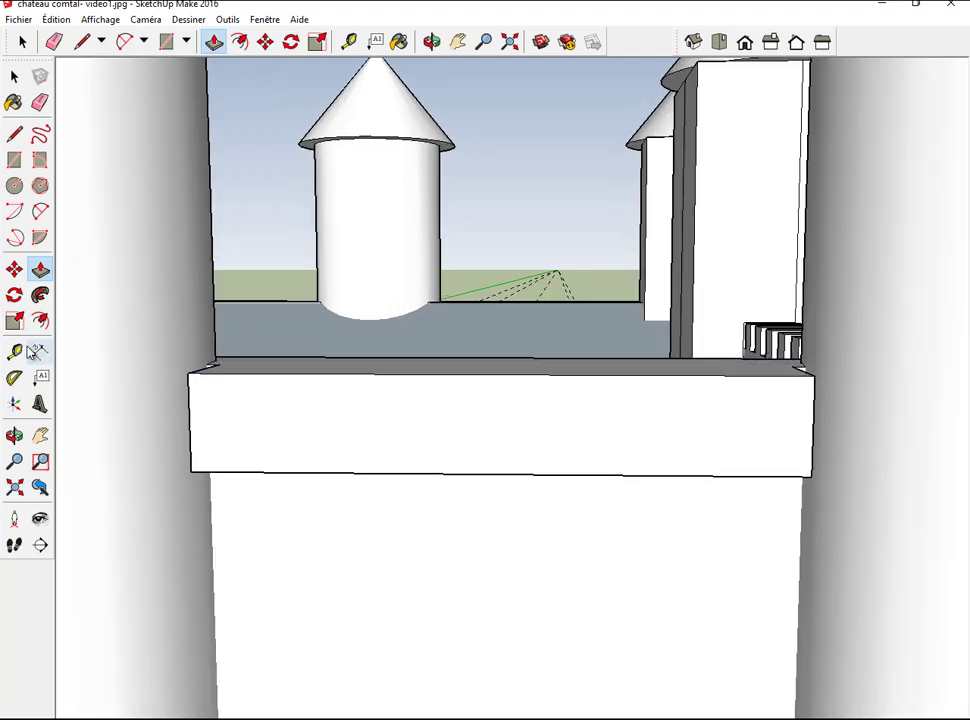
Step: Guide and draw a narrow typed-width strip at the parapet front's left end, then select it
left_click(14, 351)
left_click(190, 421)
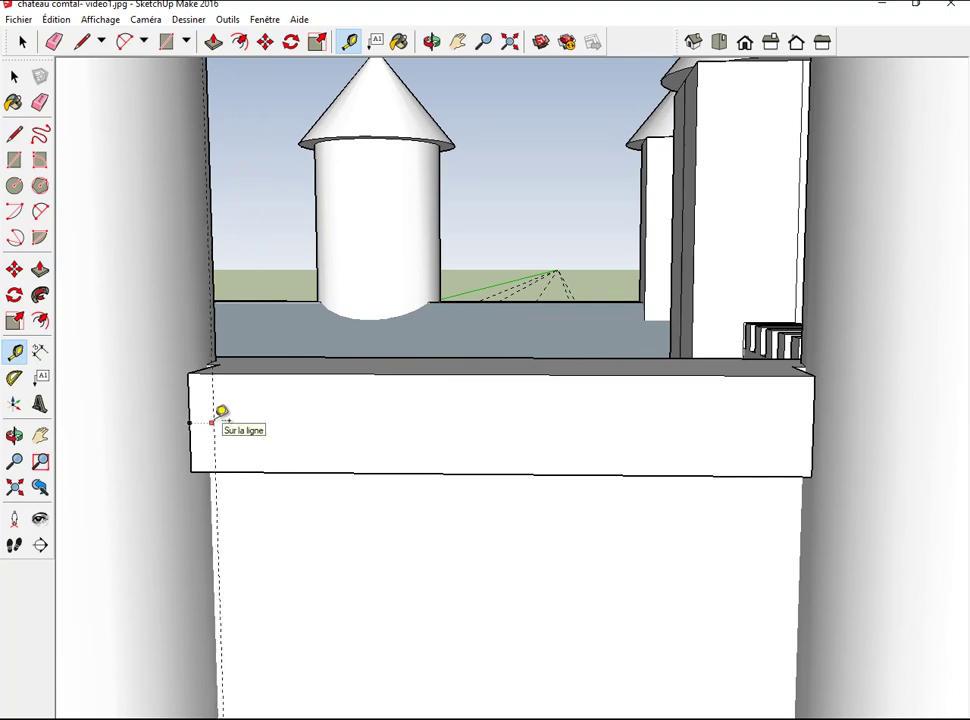
left_click(212, 421)
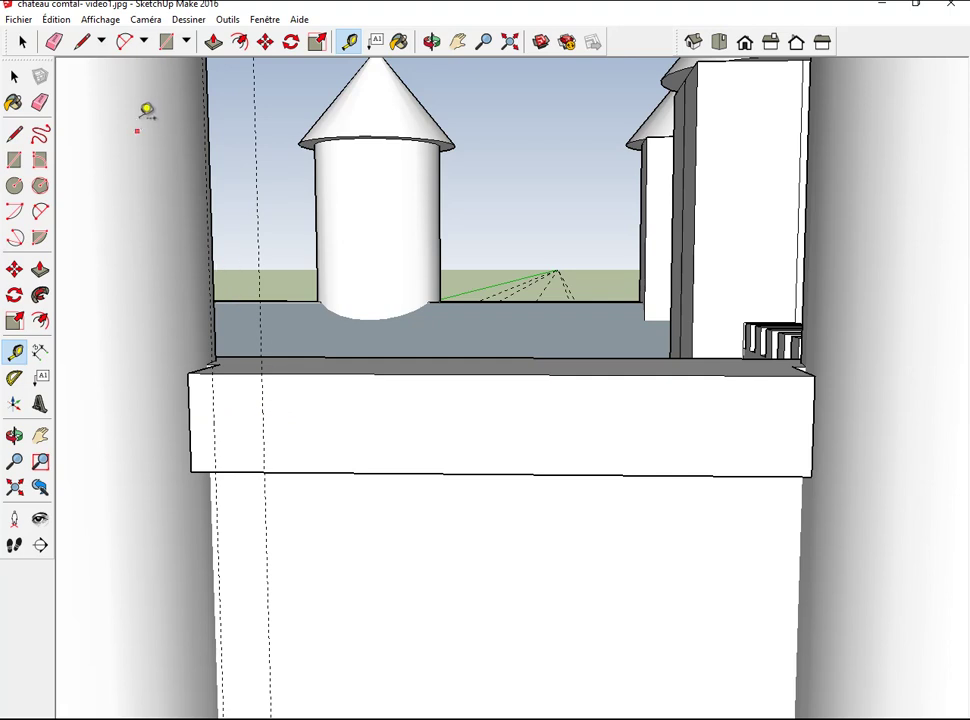
left_click(186, 41)
left_click(190, 65)
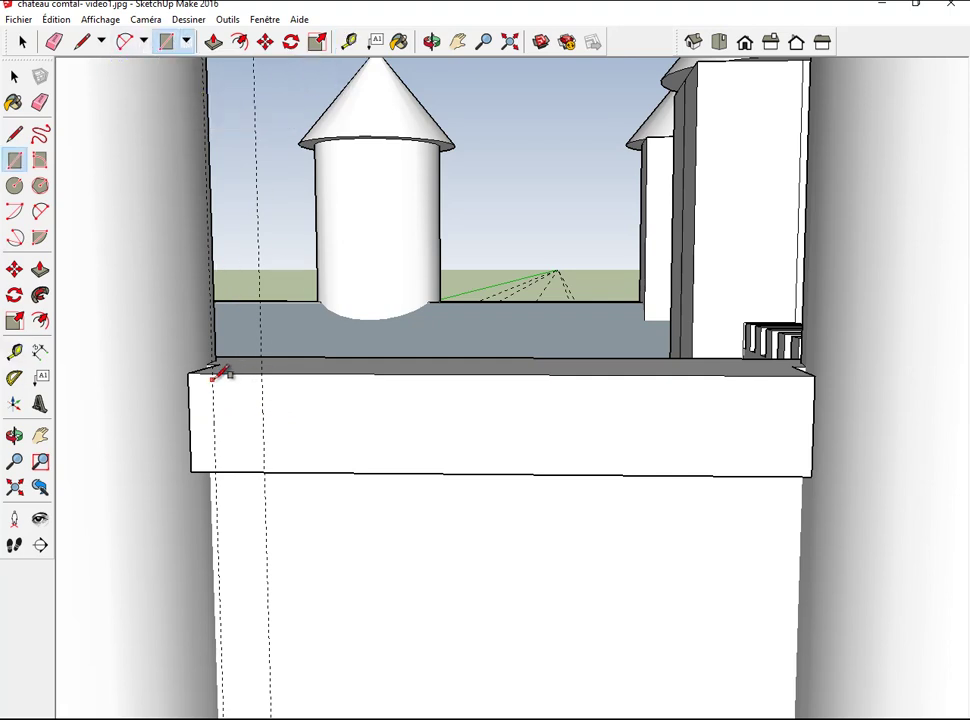
left_click(212, 372)
left_click(237, 470)
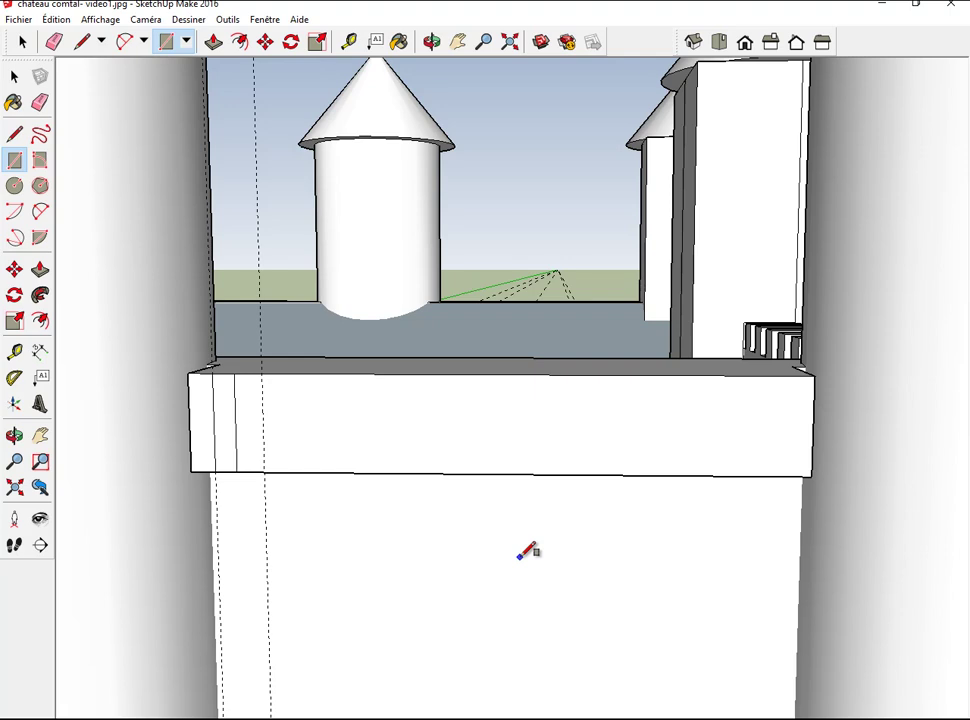
key("Return")
left_click(22, 41)
left_click(218, 392)
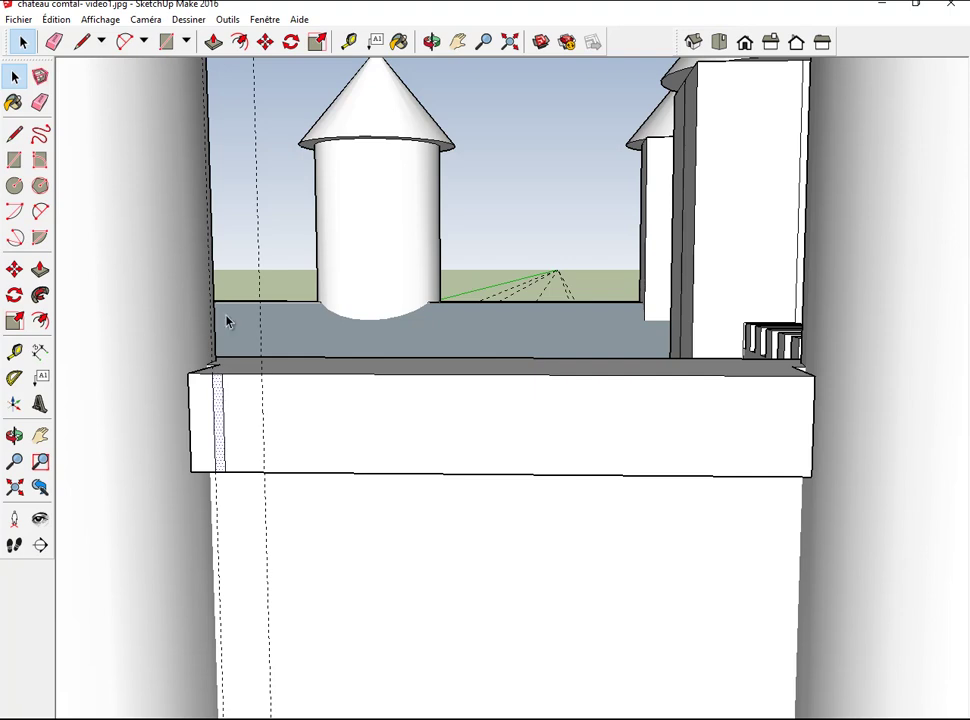
Step: Copy the strip a short way right and array it x11 along the parapet front
left_click(265, 41)
left_click_drag(218, 402, 262, 407)
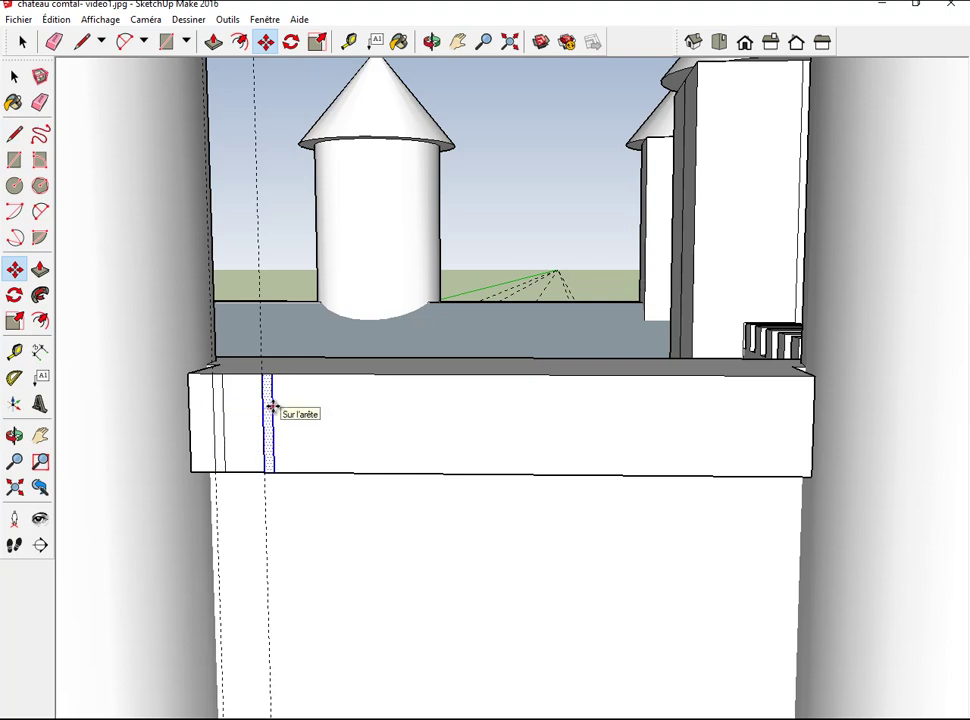
type("x11")
key("Return")
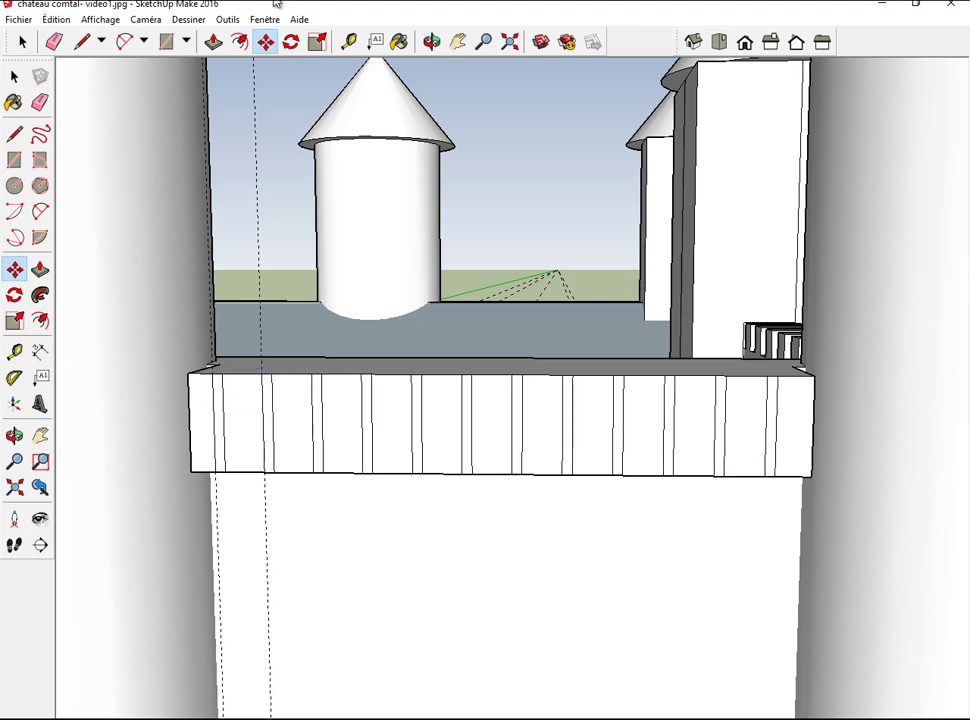
left_click(214, 41)
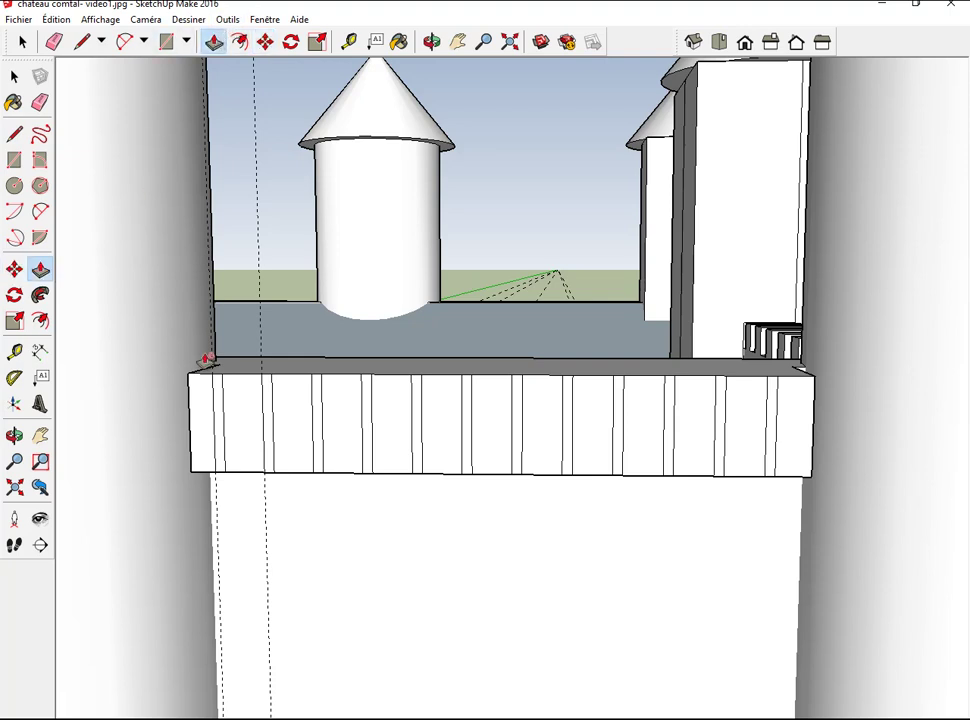
Step: Recess three narrow strips into the parapet front to the same depth, forming vertical ribs
left_click_drag(217, 391, 218, 397)
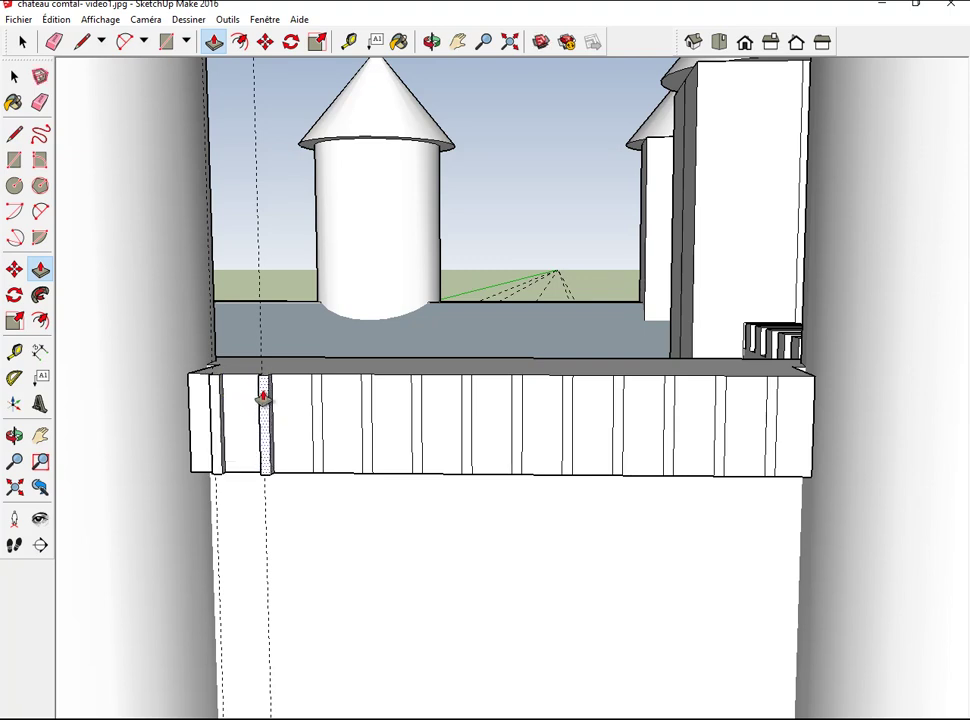
left_click(262, 398)
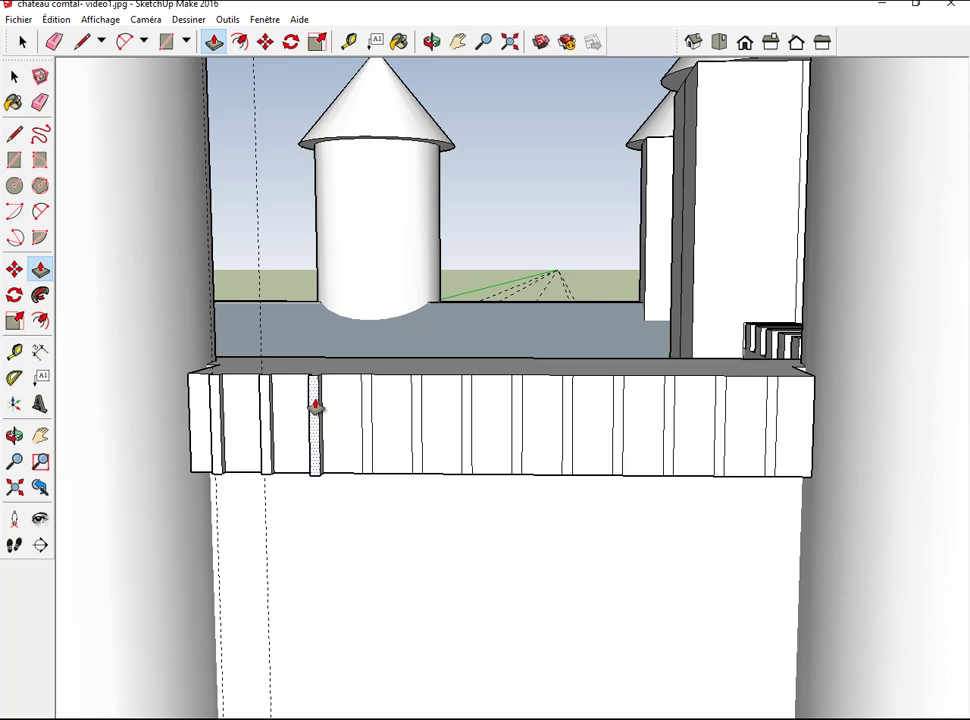
left_click(315, 405)
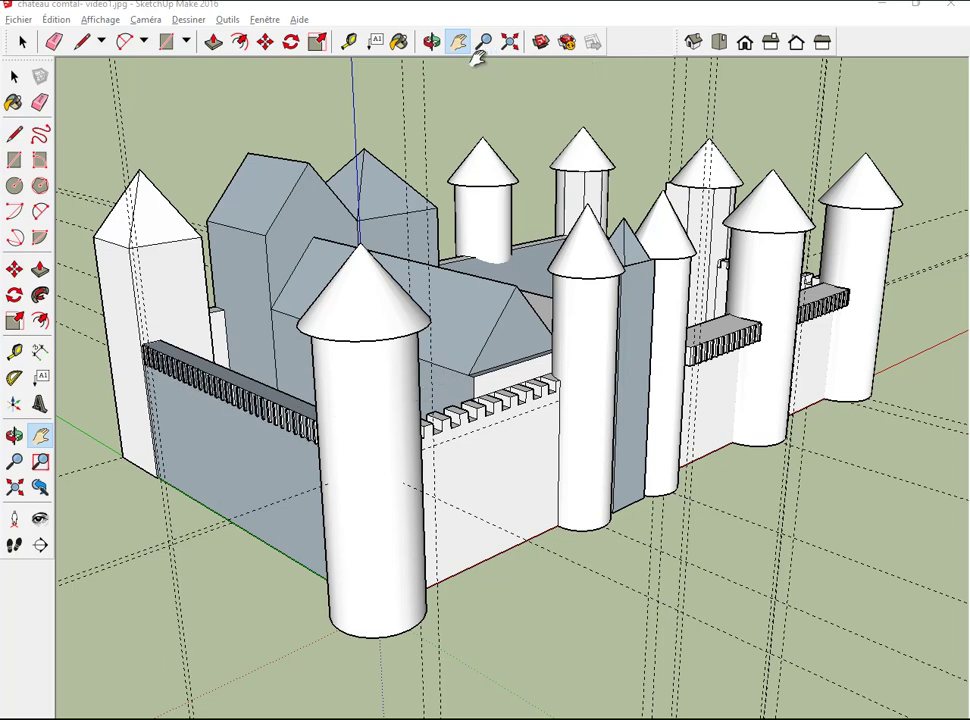
Step: Draw a ground rectangle in front of the gatehouse, between its two round towers
left_click(431, 41)
mouse_move(472, 87)
left_mouse_down()
mouse_move(688, 288)
mouse_move(580, 281)
mouse_move(461, 232)
mouse_move(517, 275)
left_mouse_up()
scroll(580, 303, "up", 2)
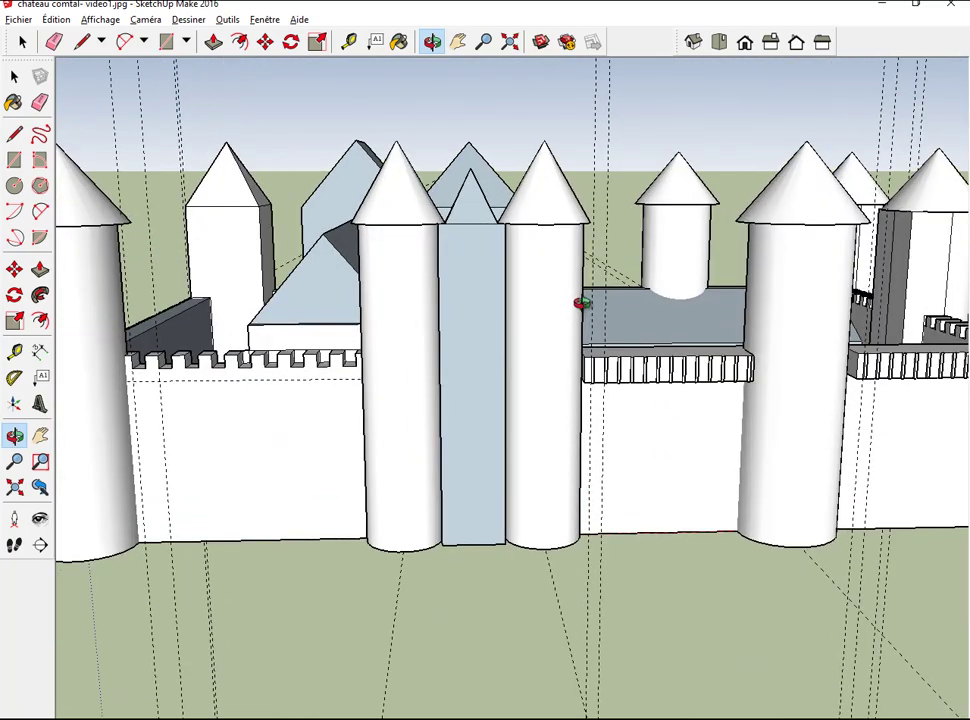
scroll(580, 303, "up", 2)
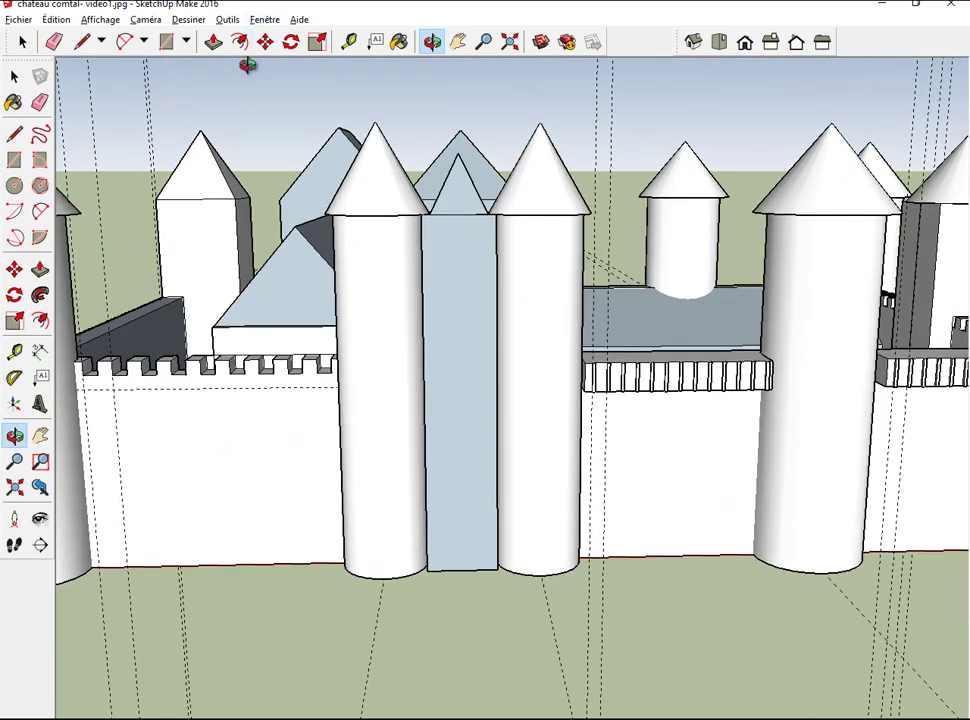
left_click(167, 41)
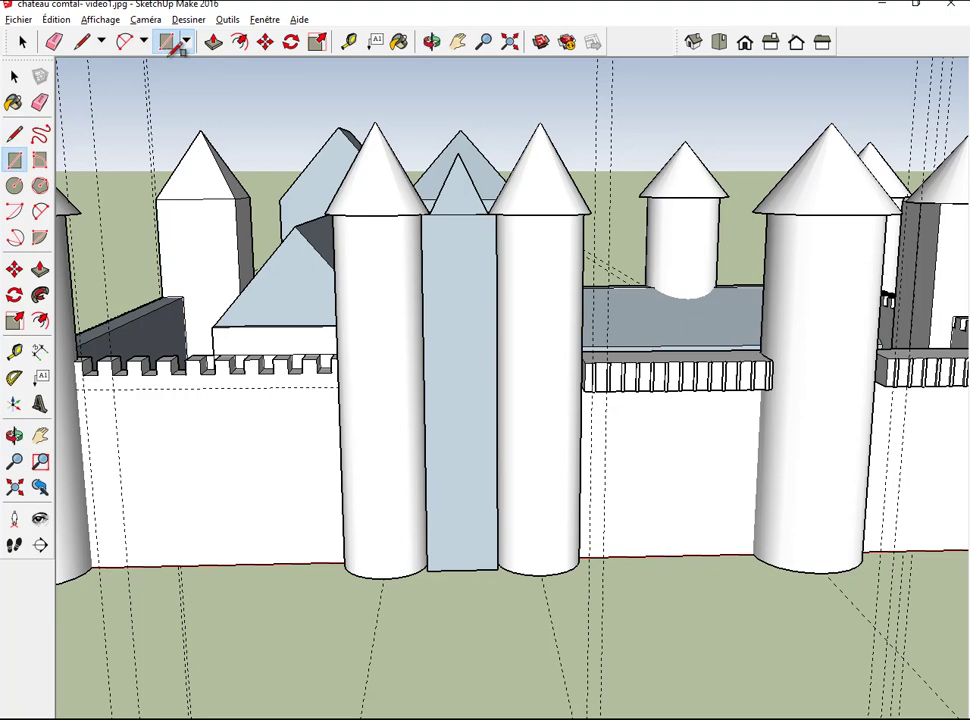
left_click(427, 569)
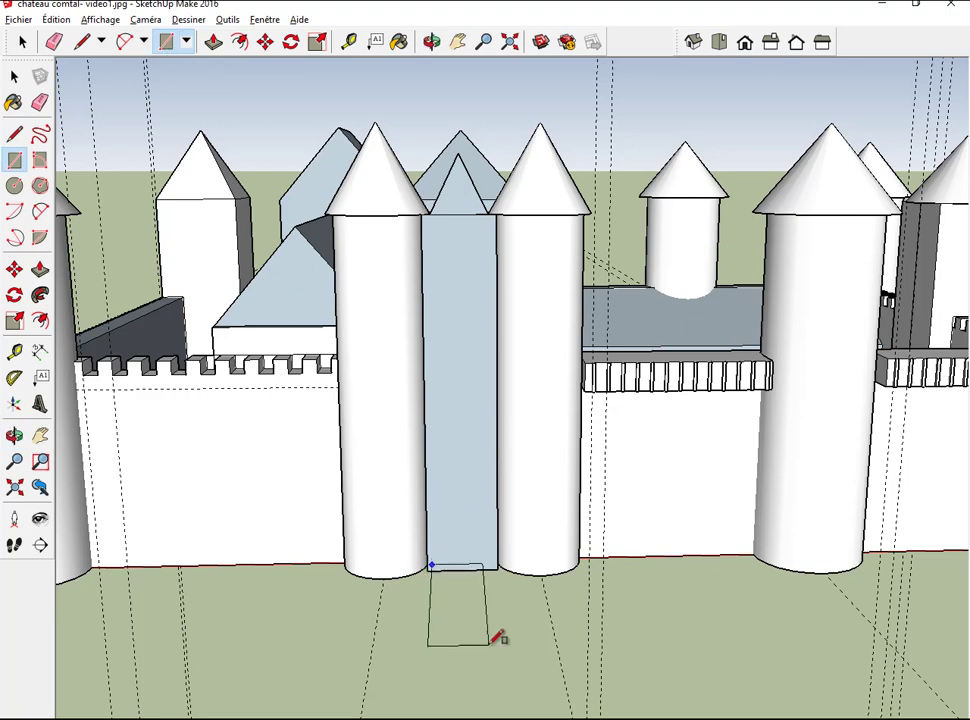
left_click(490, 648)
key("ctrl+z")
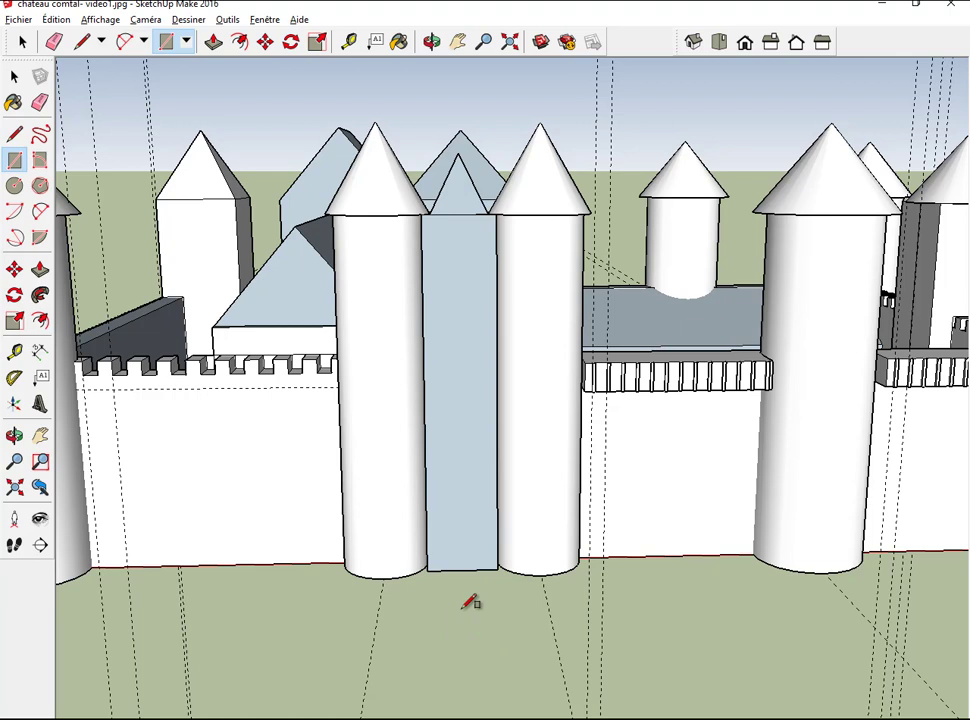
left_click(426, 570)
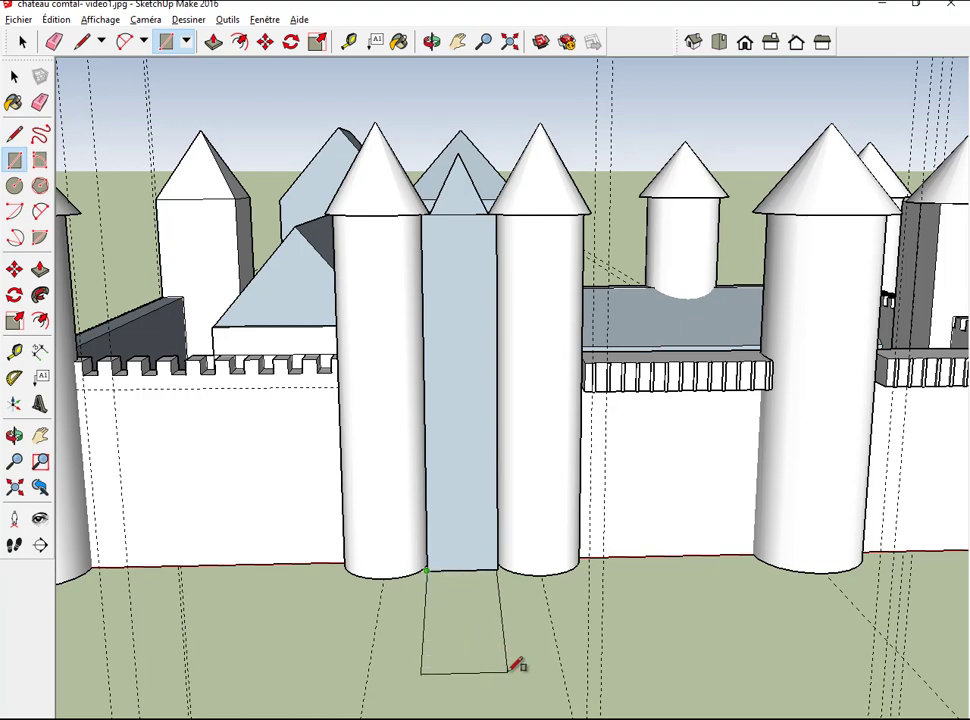
left_click(510, 672)
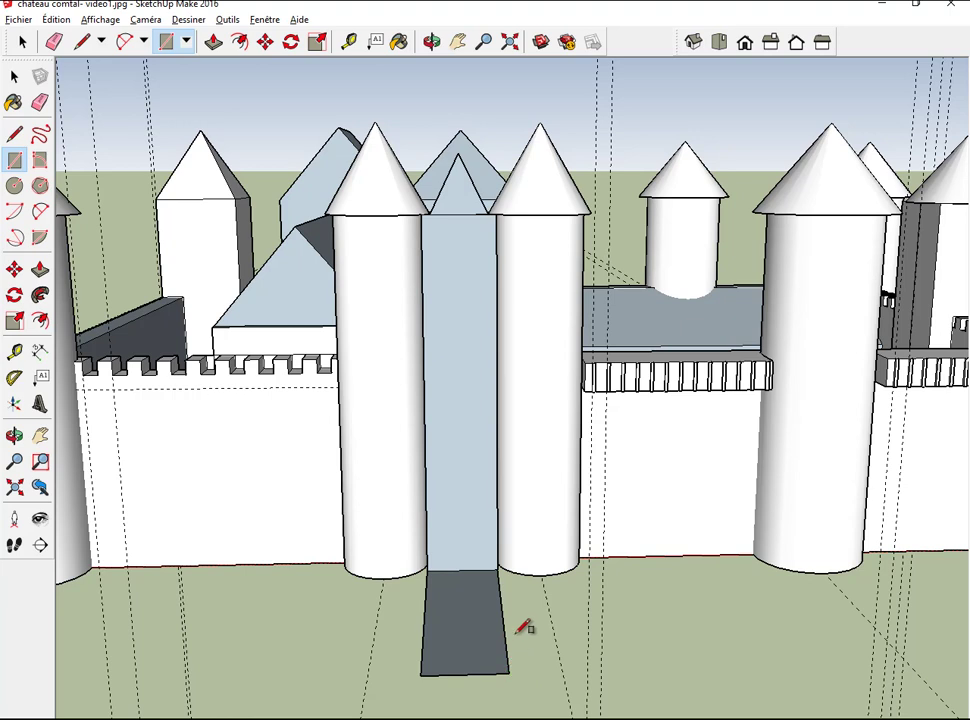
key("Return")
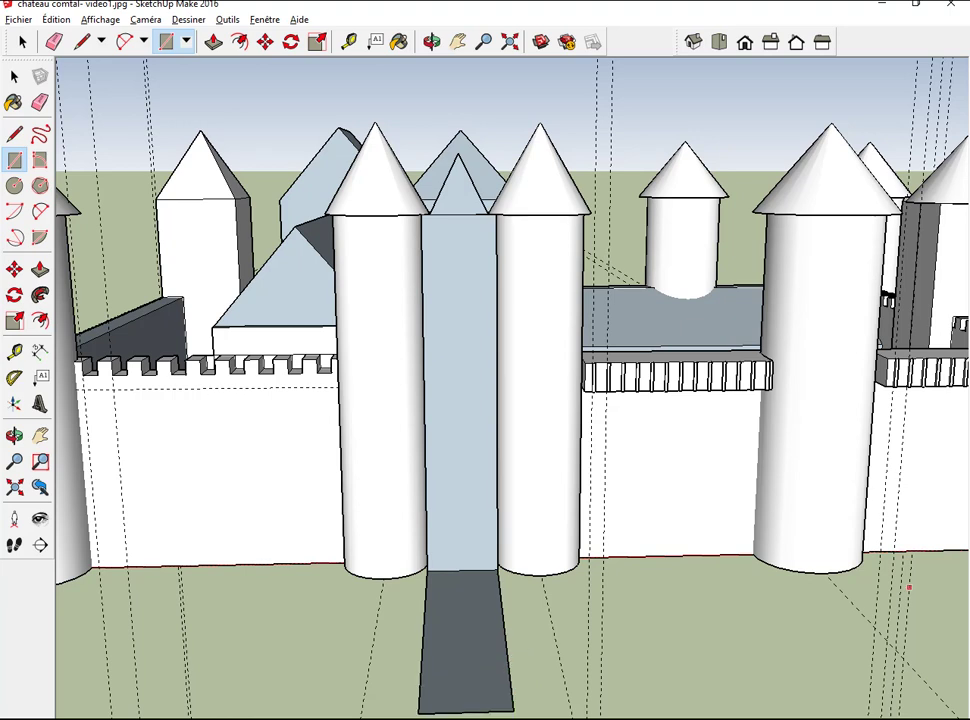
Step: Raise the ground rectangle to a height of 3 to form a solid block
left_click(214, 43)
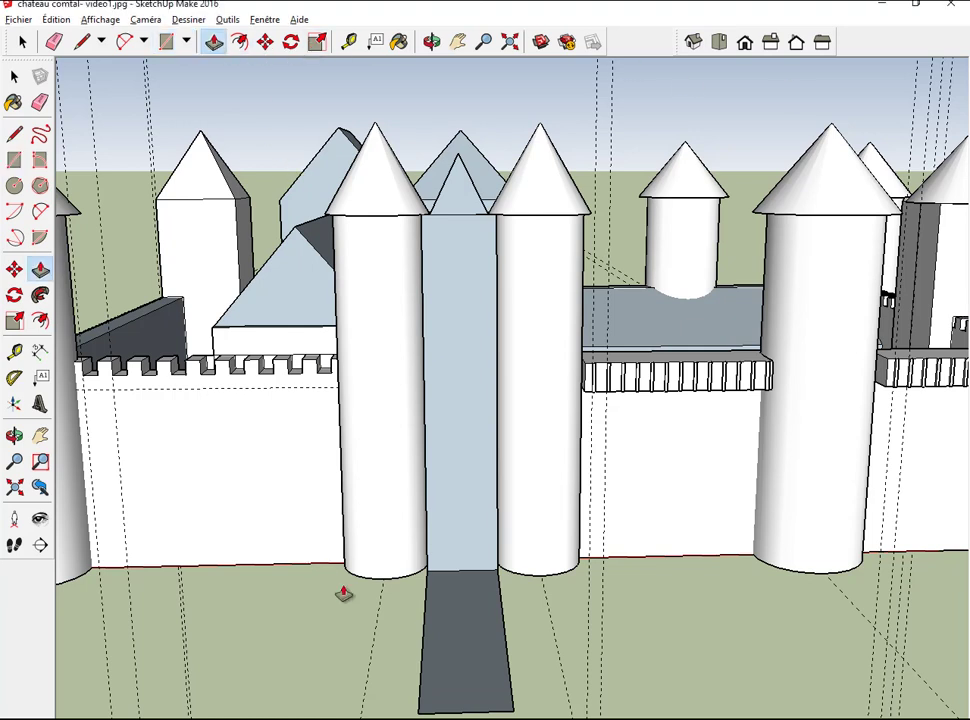
left_click_drag(475, 636, 470, 619)
left_click(470, 619)
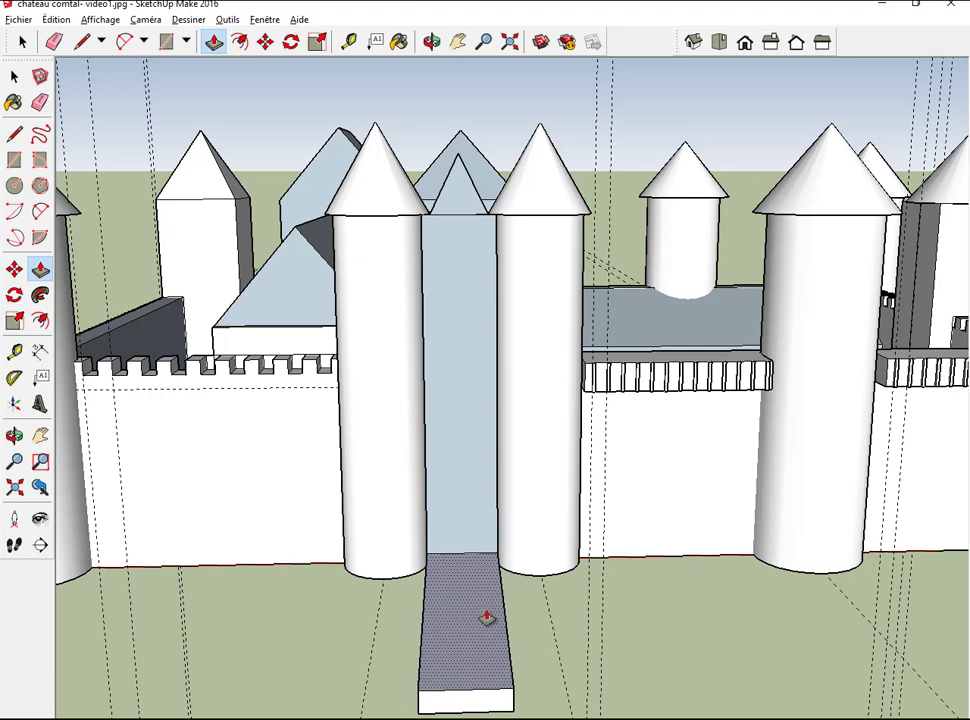
type("3")
key("Return")
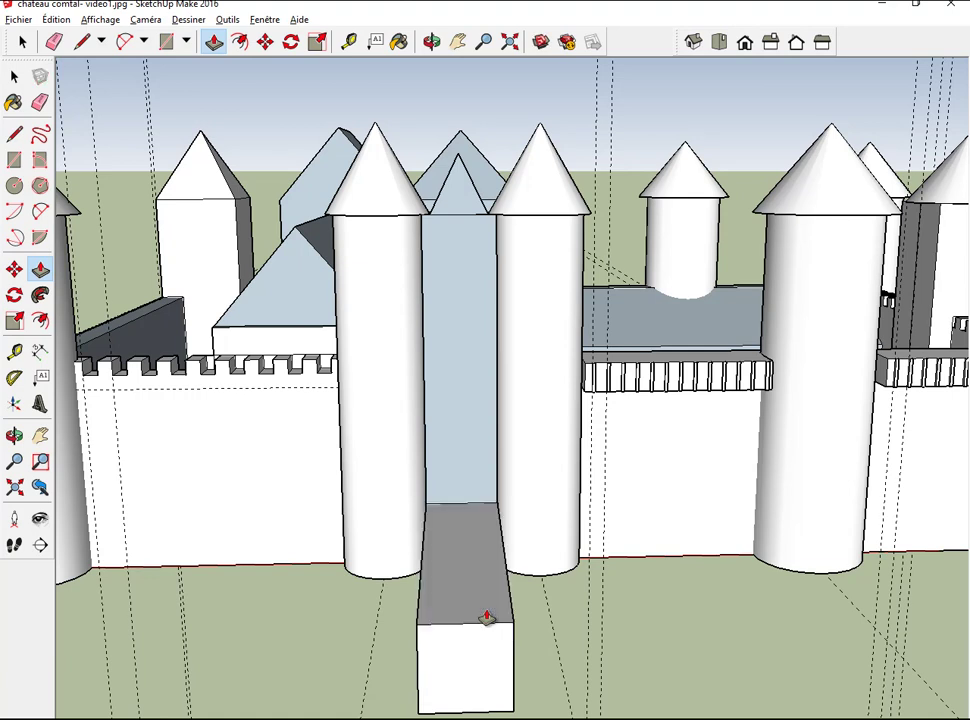
left_click(457, 41)
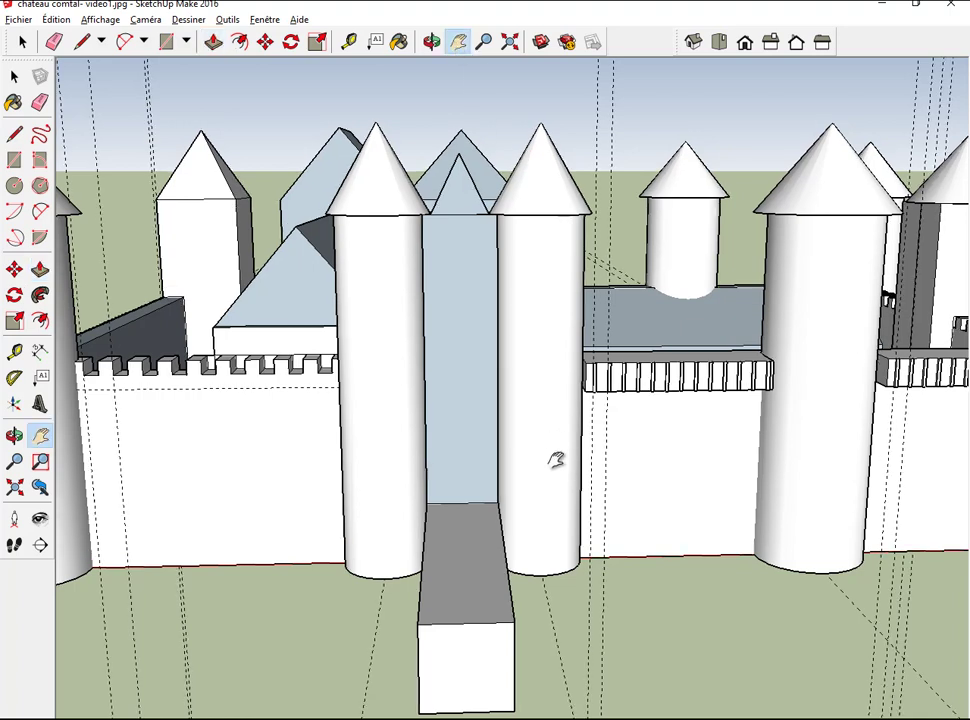
Step: Add guides just inside both block edges and draw a rectangle between them on top
left_click_drag(556, 460, 569, 297)
scroll(526, 379, "up", 1)
scroll(527, 378, "up", 3)
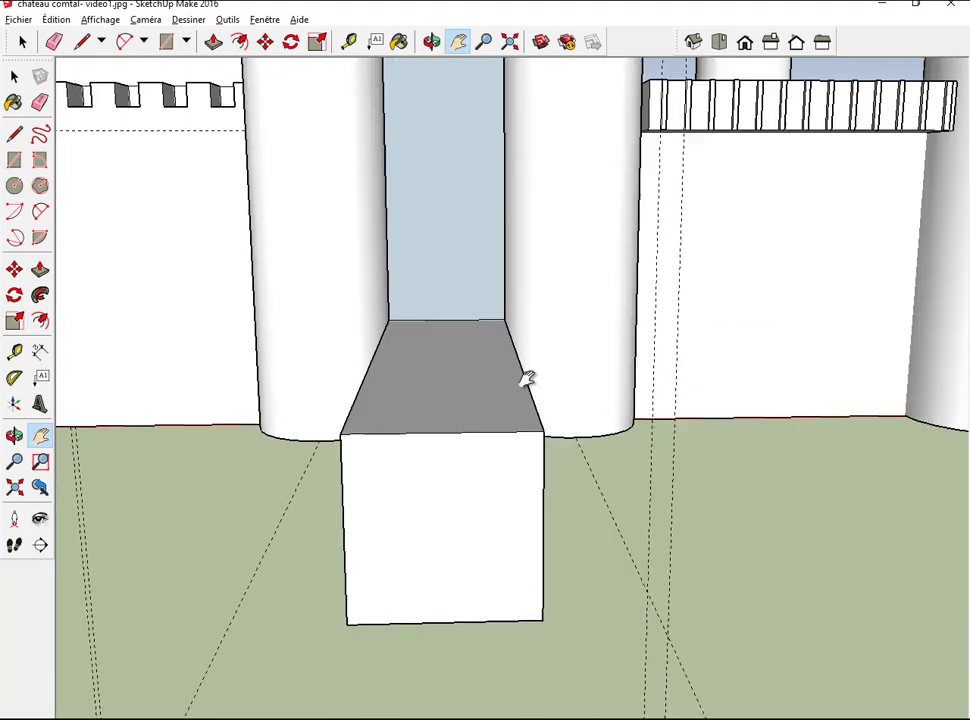
scroll(526, 379, "up", 1)
left_click(14, 351)
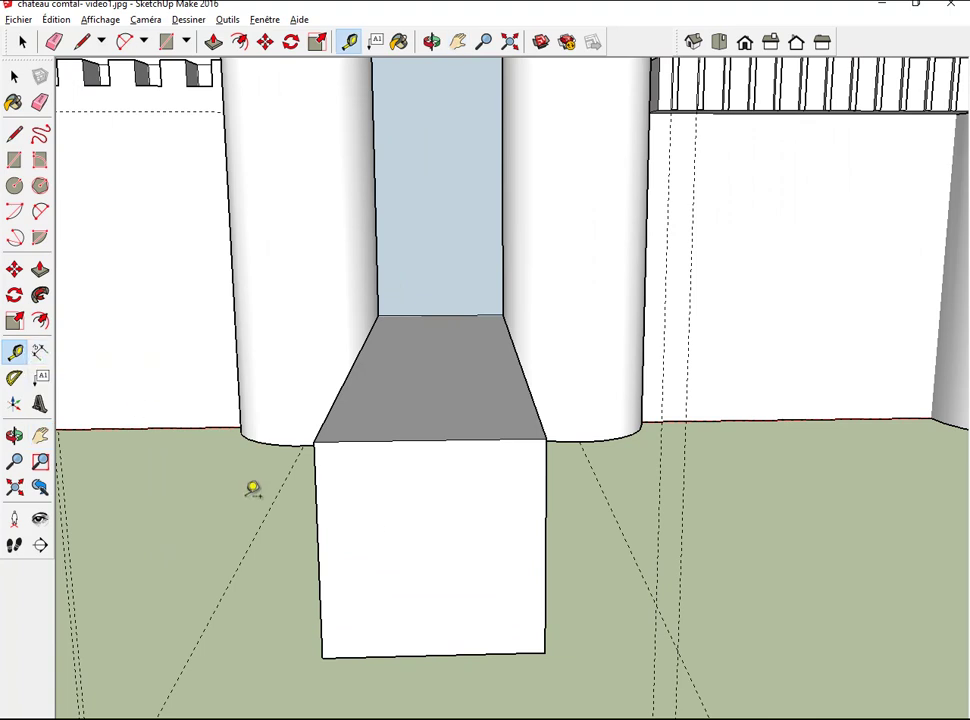
left_click(318, 530)
left_click(338, 530)
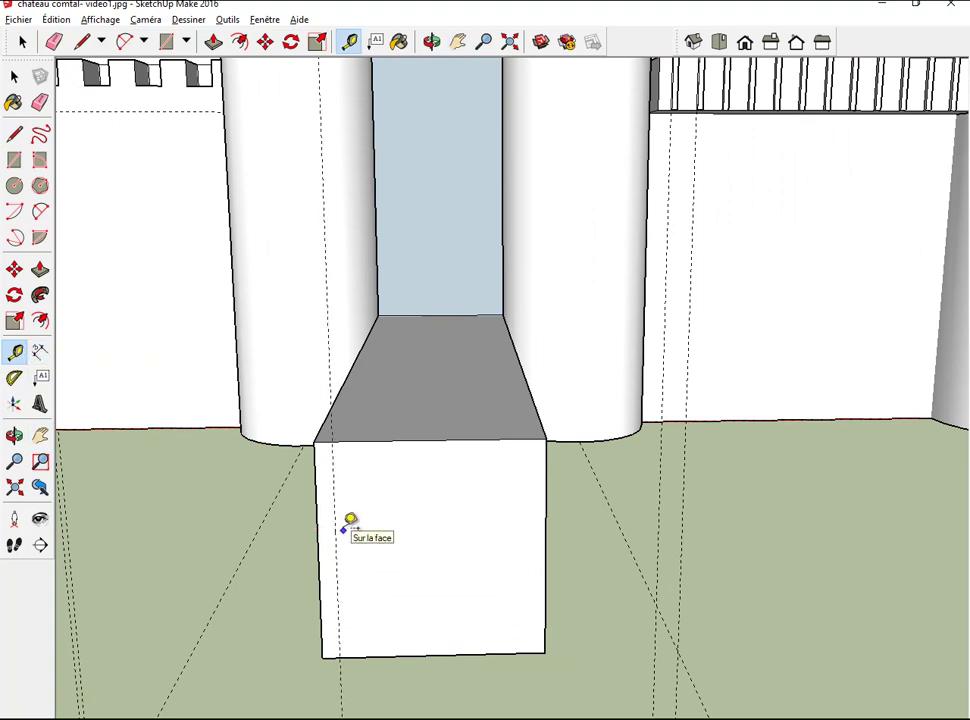
left_click(546, 489)
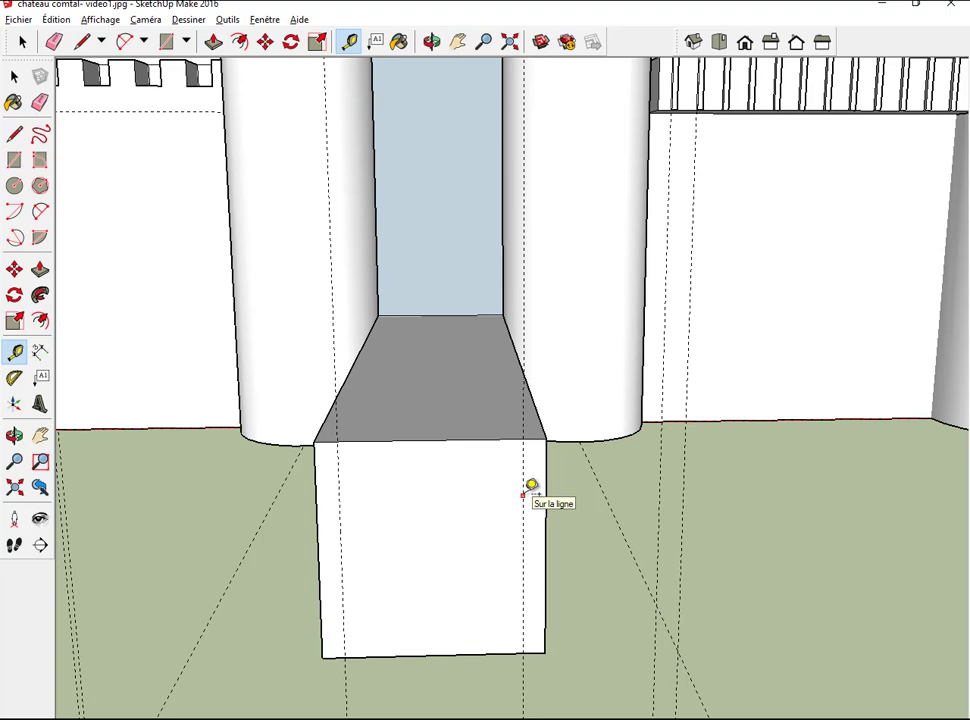
left_click(168, 44)
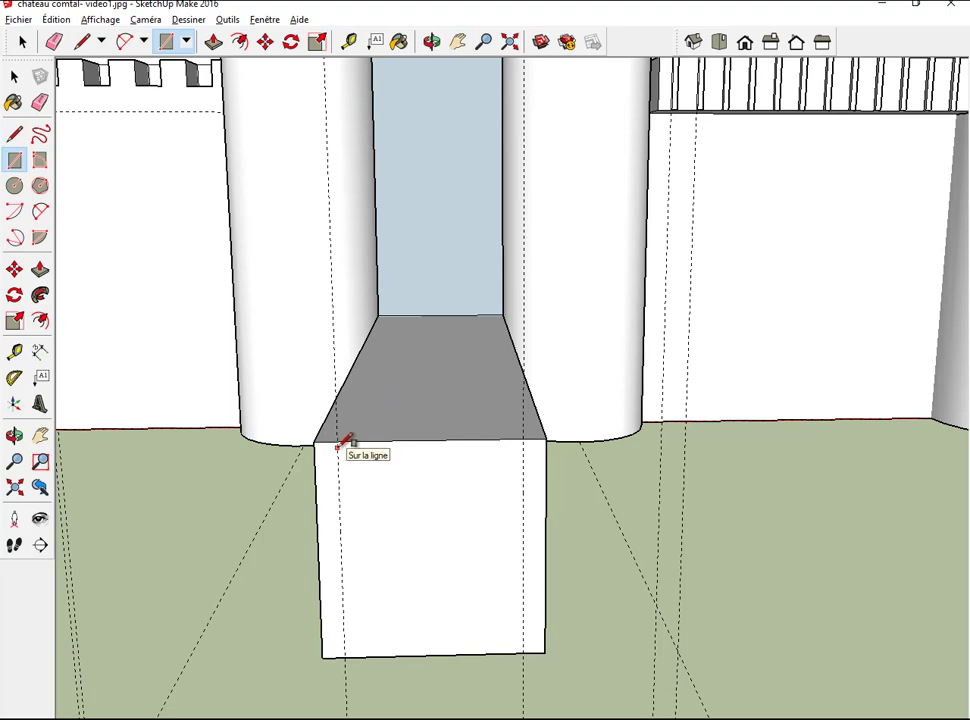
left_click(338, 439)
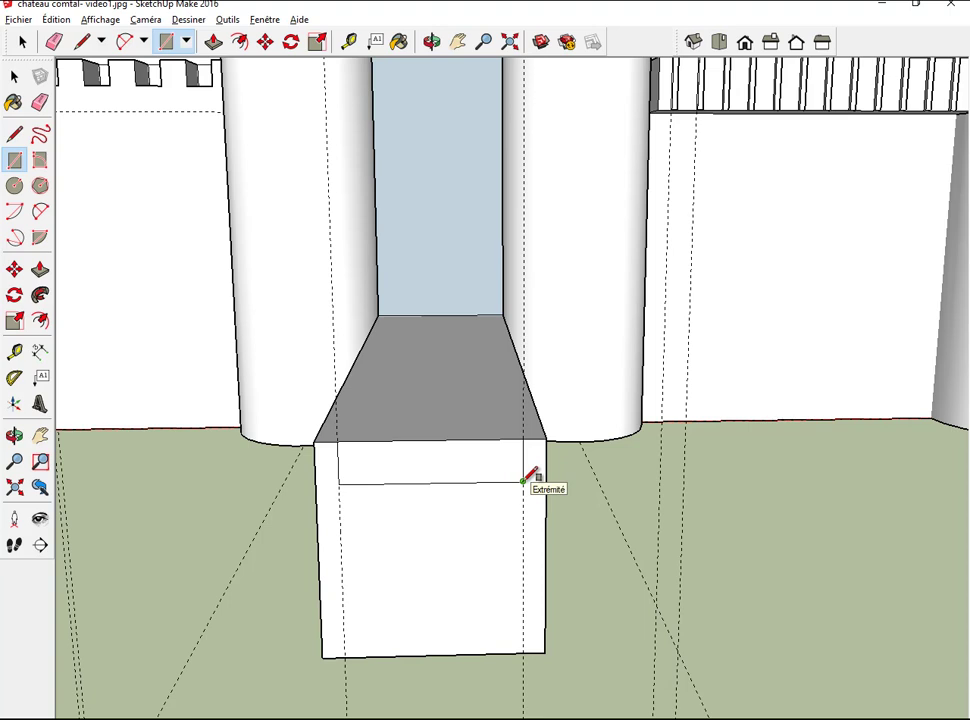
left_click(522, 483)
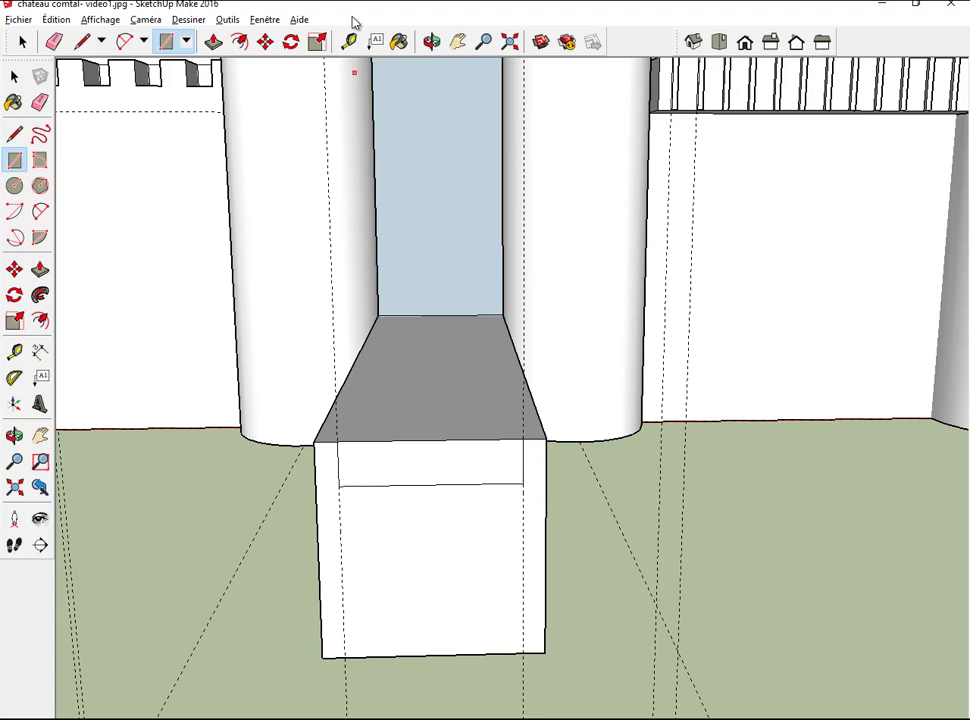
Step: Push the inner rectangle down into the block, leaving low rims on both sides
left_click(213, 42)
left_click(418, 474)
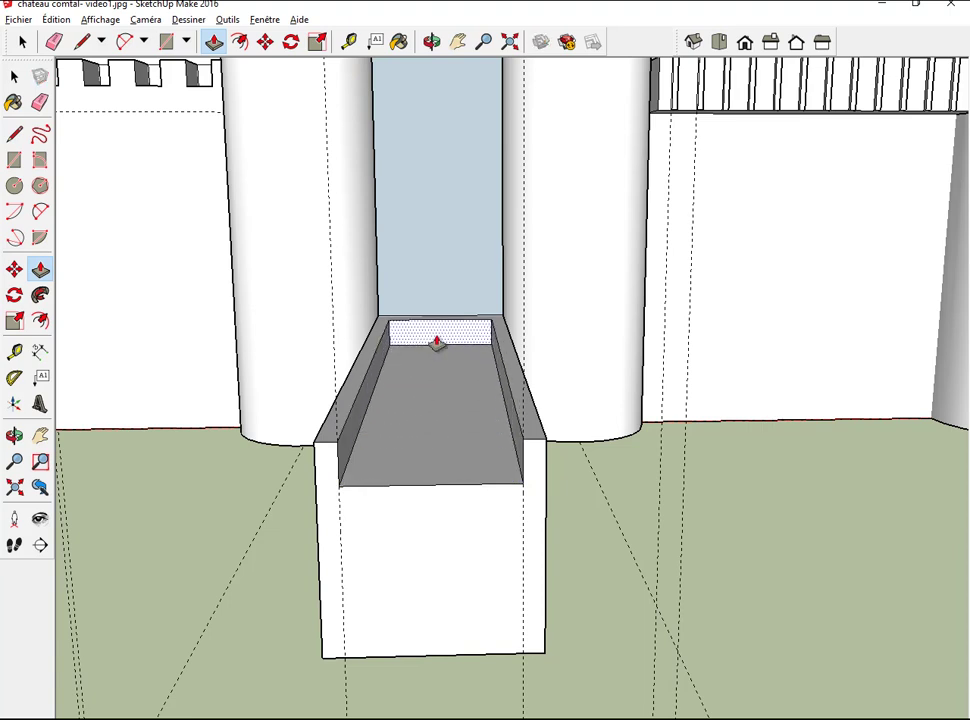
left_click(440, 330)
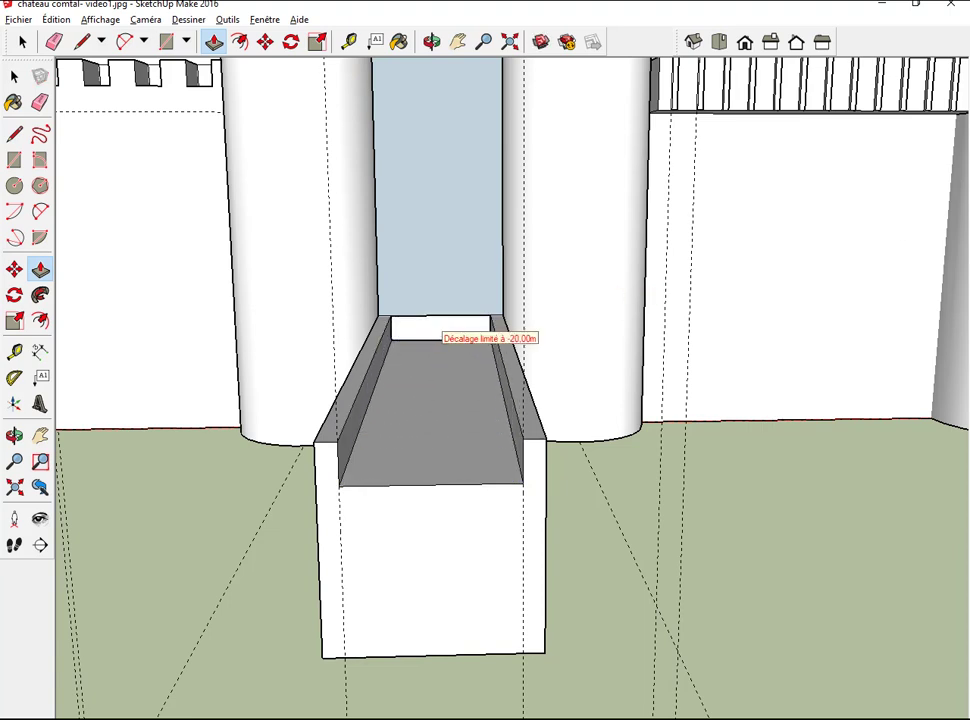
scroll(552, 331, "up", 1)
scroll(552, 332, "up", 1)
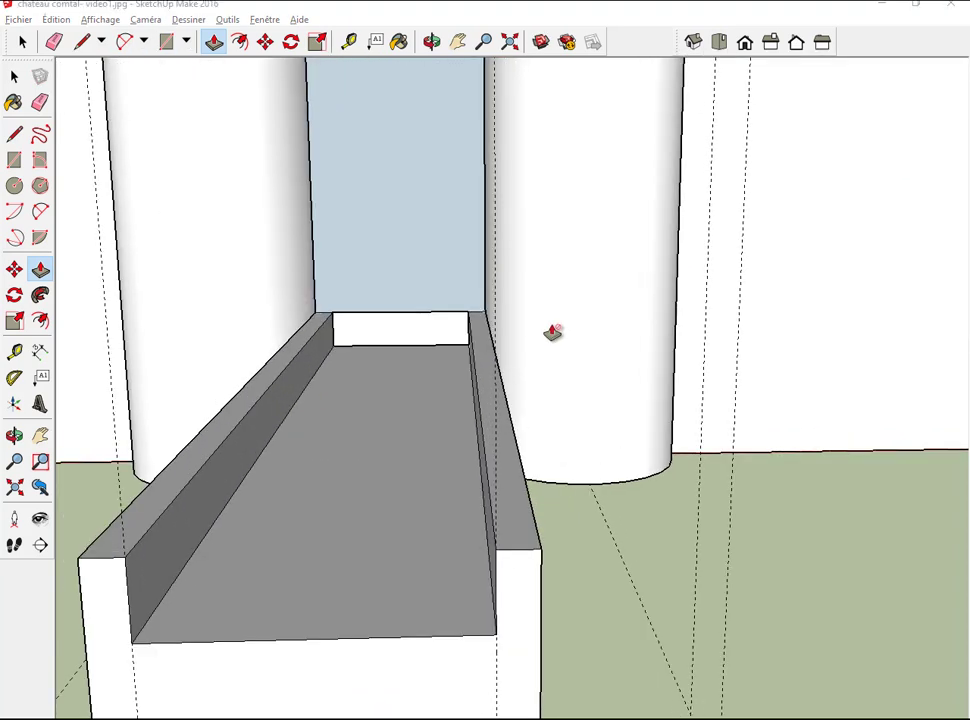
scroll(552, 331, "up", 1)
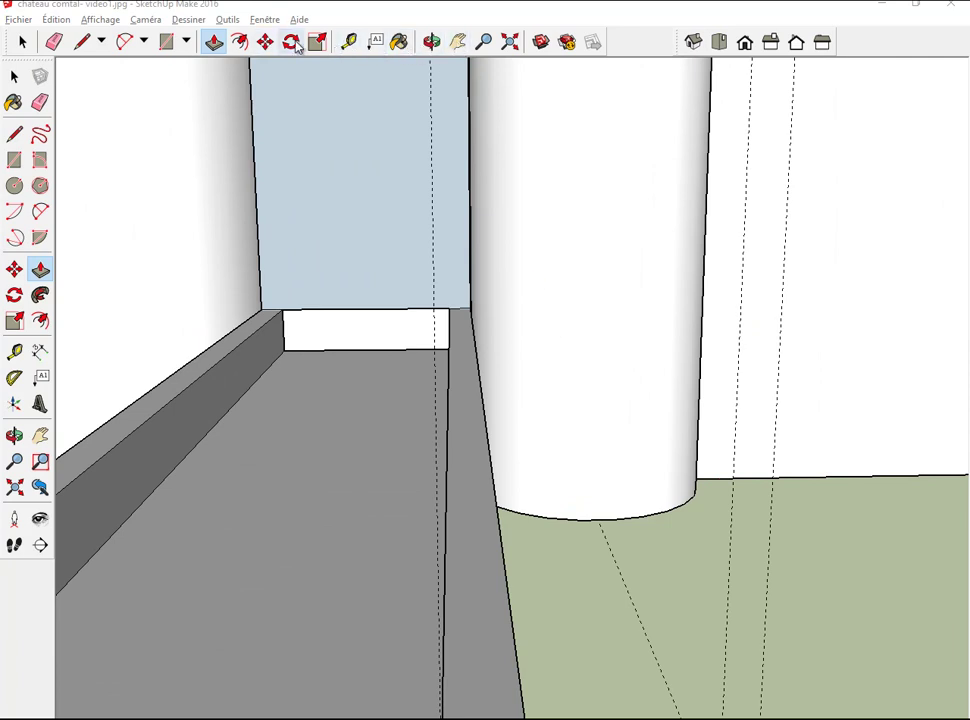
left_click(458, 41)
Step: Draw two vertical lines of matching height up from the wall's left and right corners
mouse_move(418, 145)
left_mouse_down()
mouse_move(476, 171)
mouse_move(509, 208)
left_mouse_up()
scroll(511, 201, "up", 1)
scroll(511, 201, "up", 1)
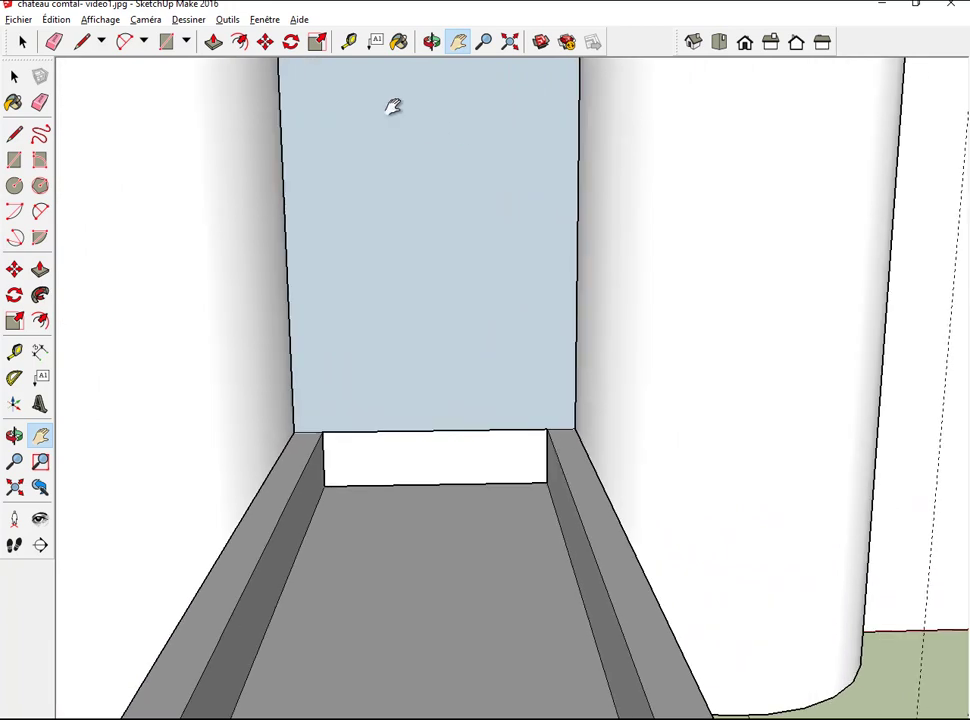
left_click(82, 41)
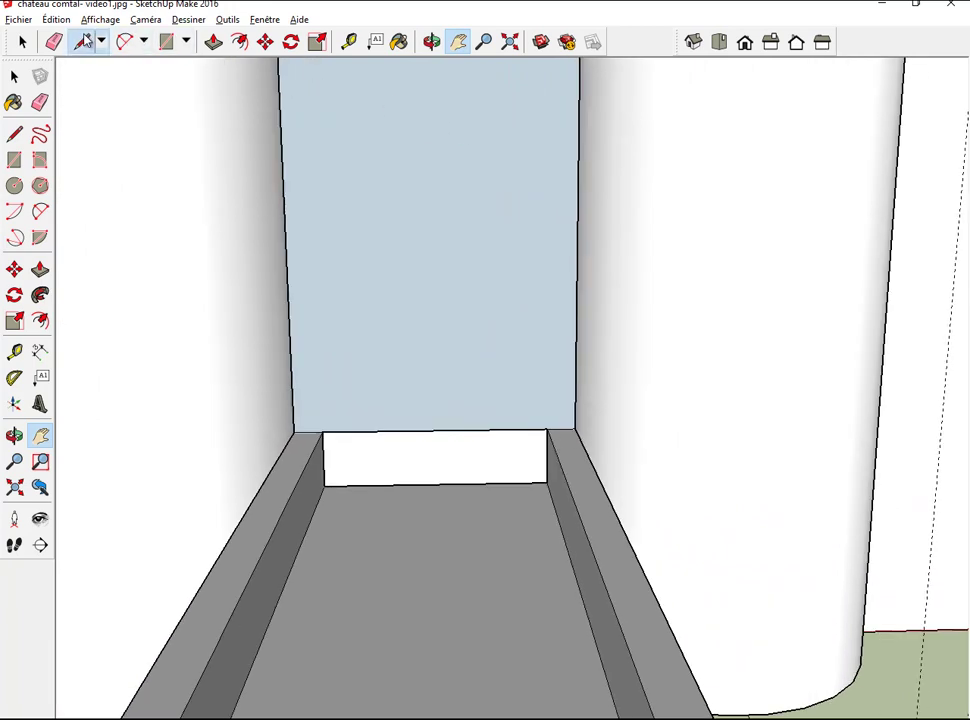
left_click(321, 432)
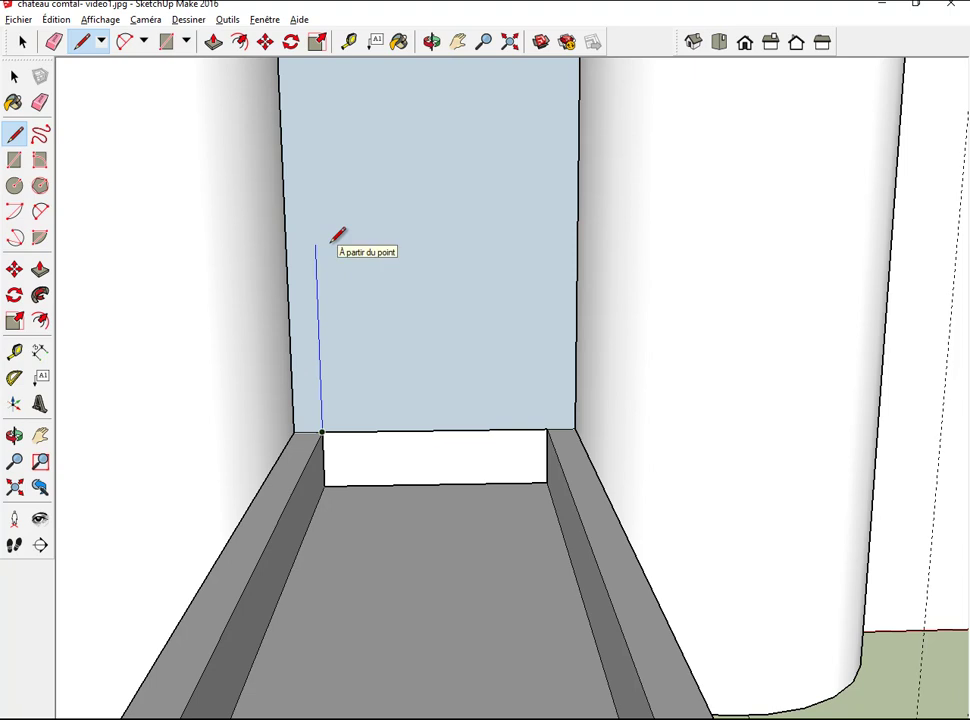
left_click(334, 240)
key("Escape")
left_click(547, 430)
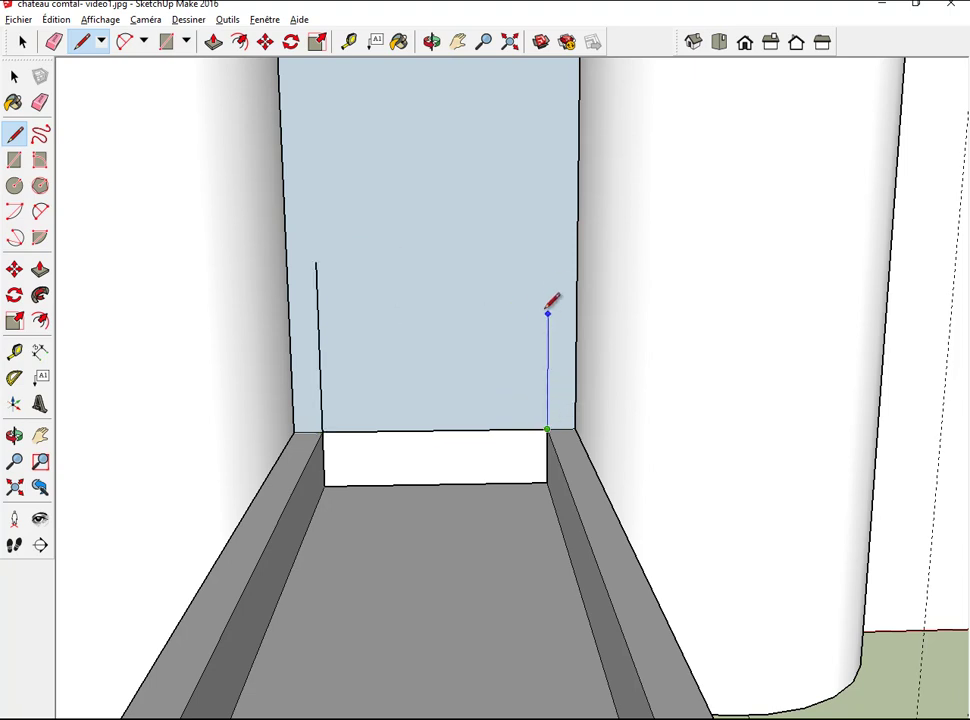
left_click(547, 260)
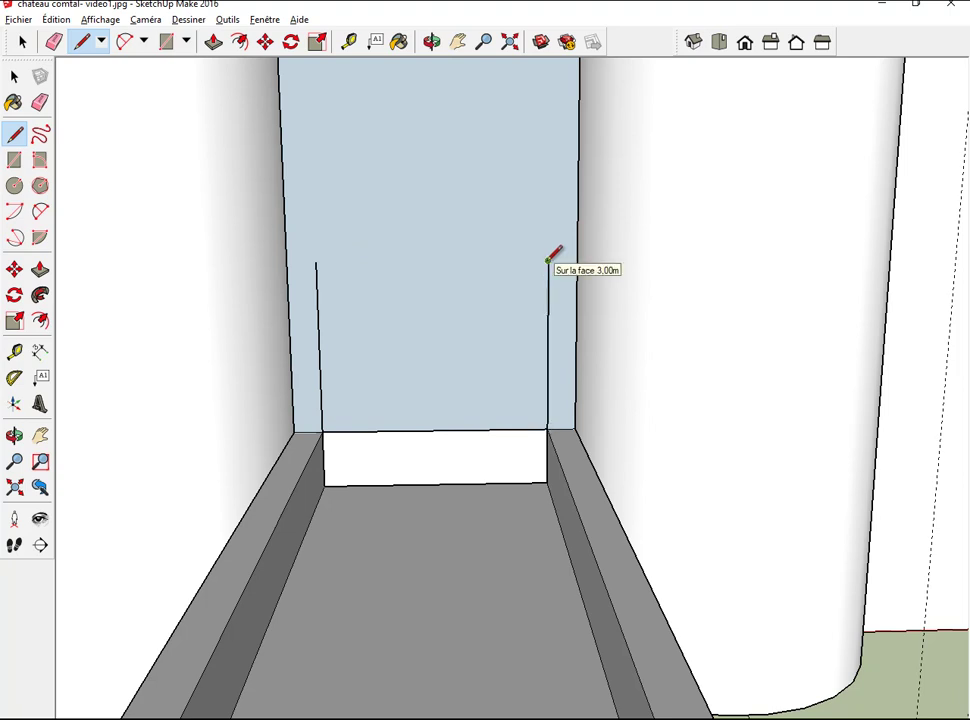
Step: Join the two line tops with a two-point arc to form the doorway's curved top
left_click(145, 40)
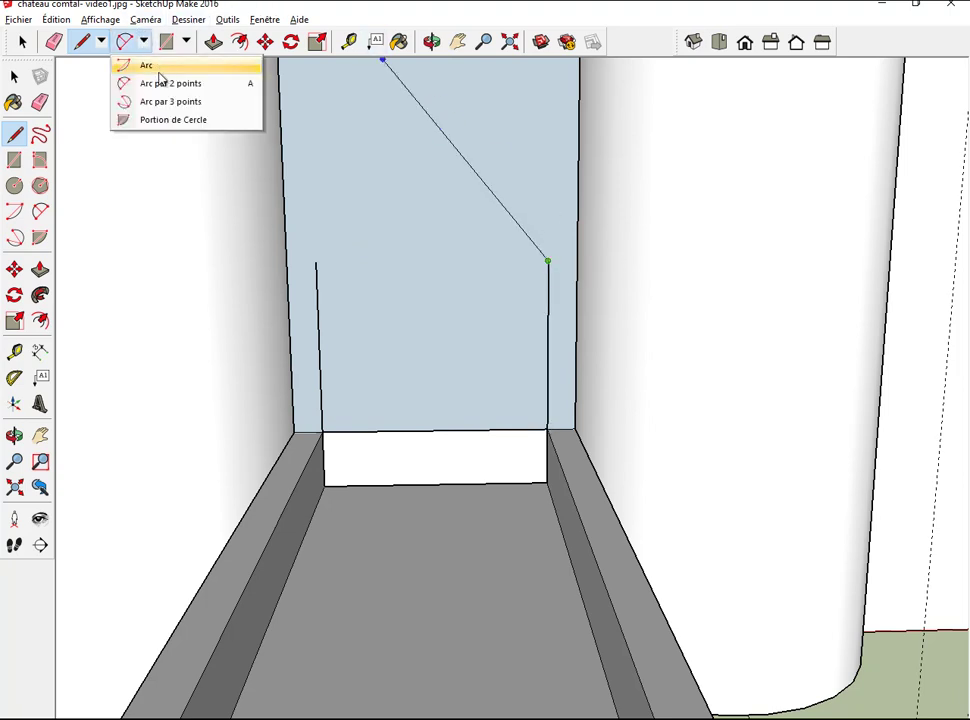
left_click(135, 82)
left_click(316, 262)
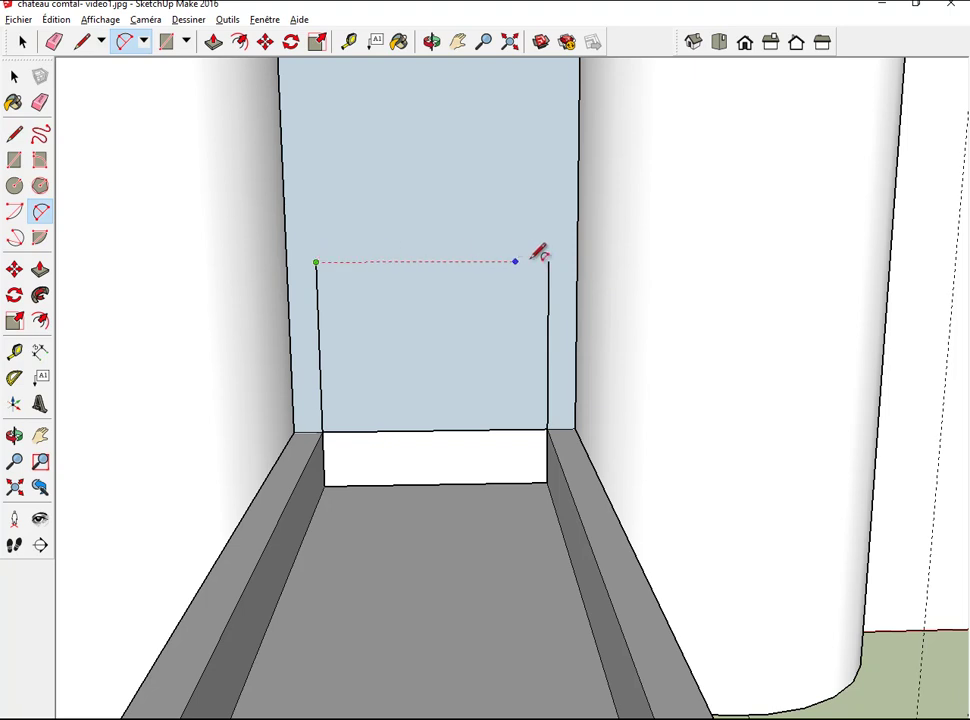
left_click(548, 261)
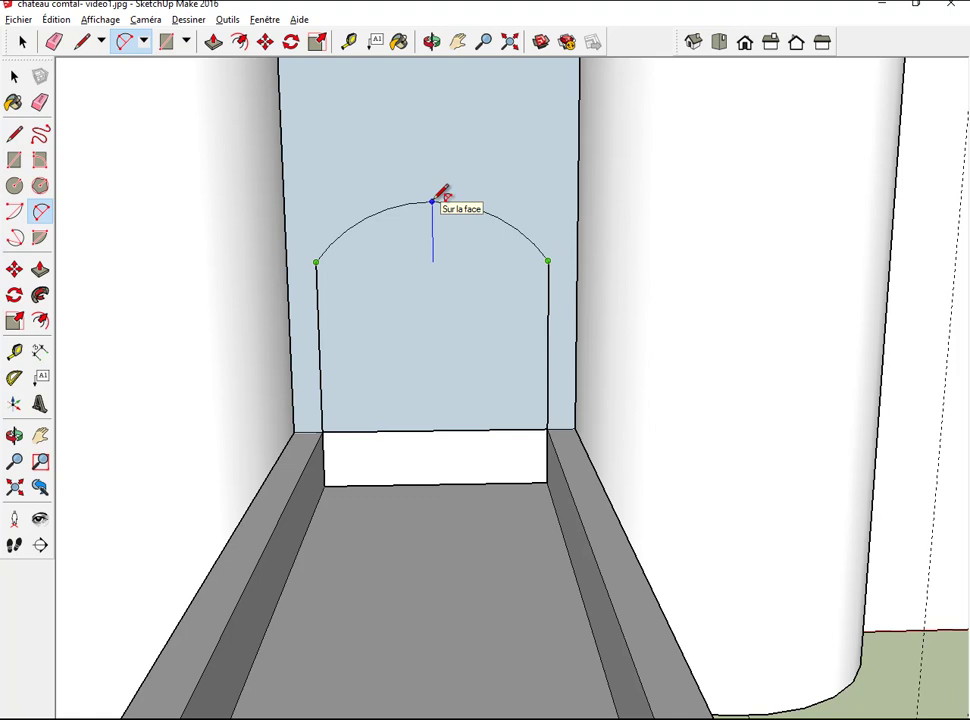
left_click(443, 192)
key("space")
middle_click_drag(443, 192, 468, 82)
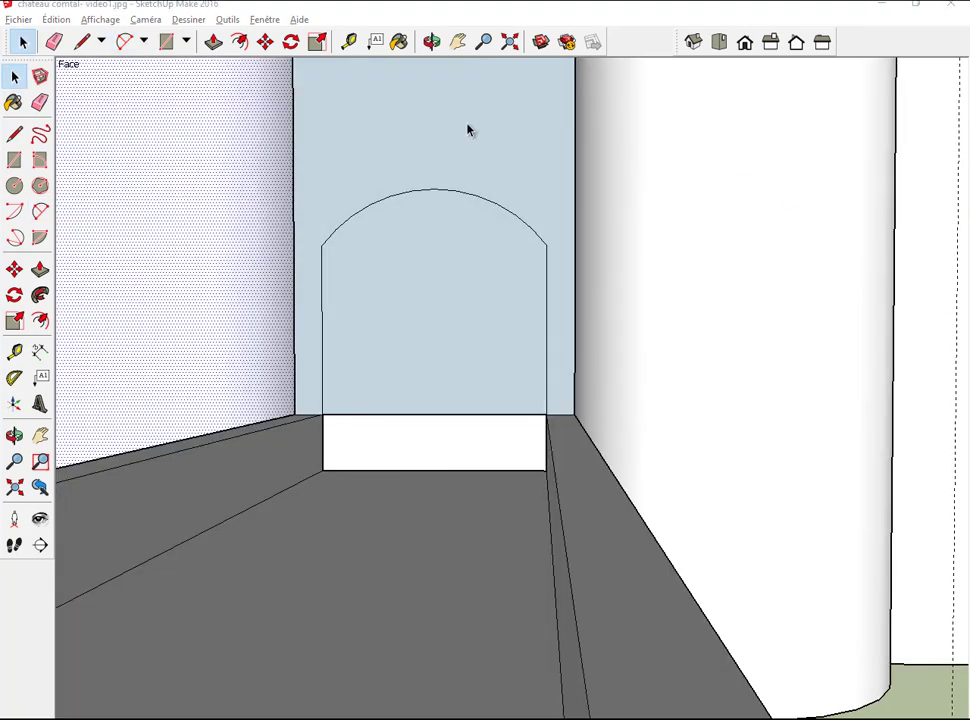
scroll(468, 130, "up", 1)
scroll(468, 130, "up", 1)
scroll(468, 130, "up", 1)
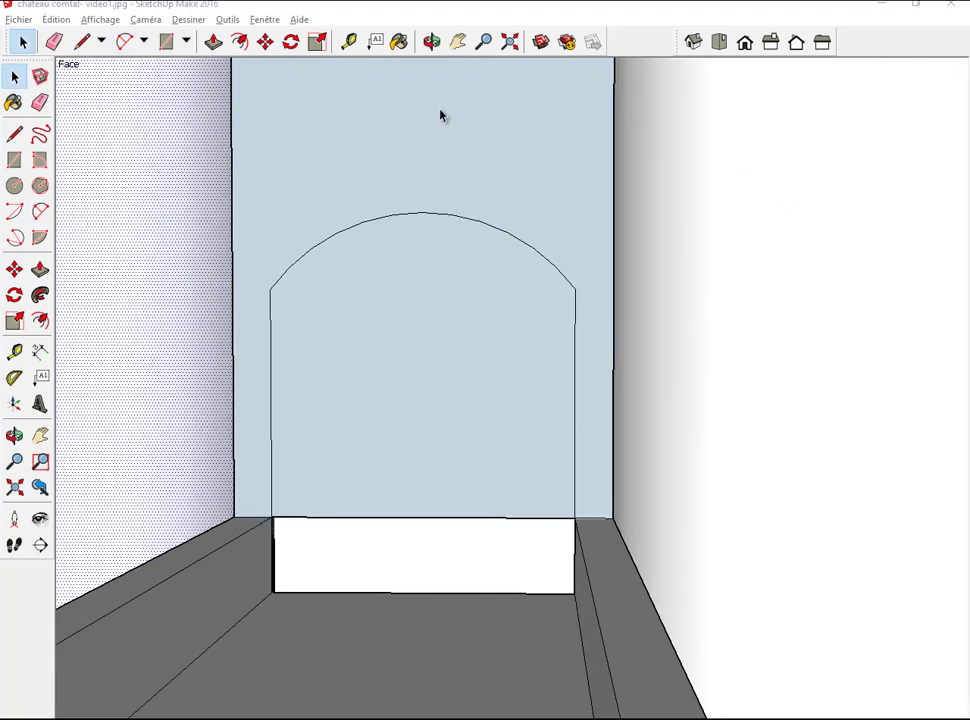
Step: Push the arched doorway face into the gatehouse wall
left_click(431, 41)
mouse_move(318, 108)
left_mouse_down()
mouse_move(418, 121)
mouse_move(388, 96)
left_mouse_up()
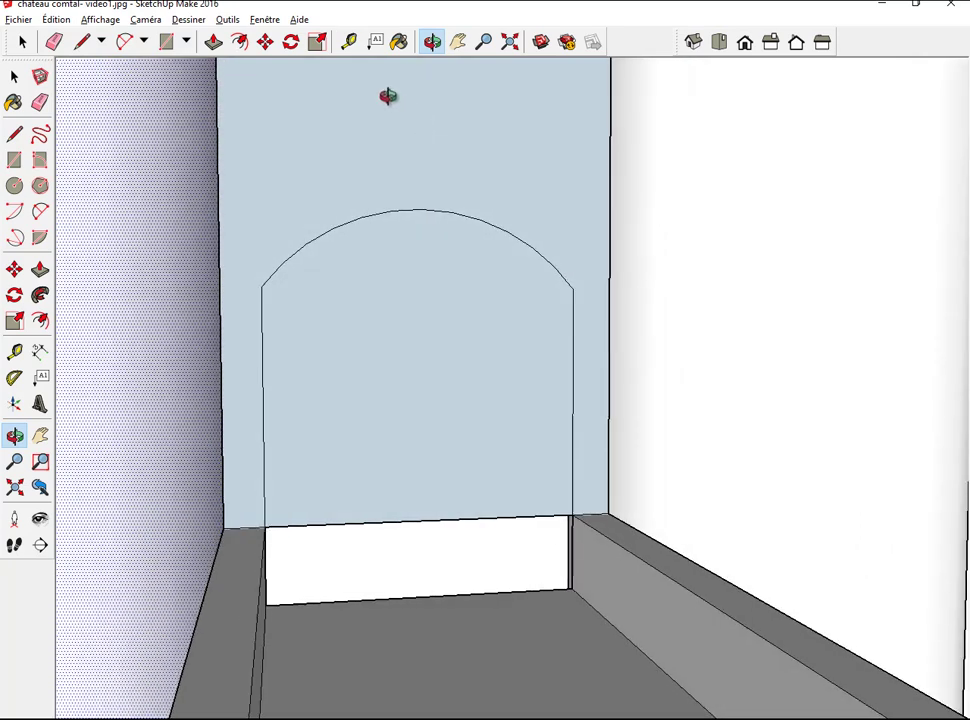
left_click(213, 41)
left_click_drag(384, 252, 389, 255)
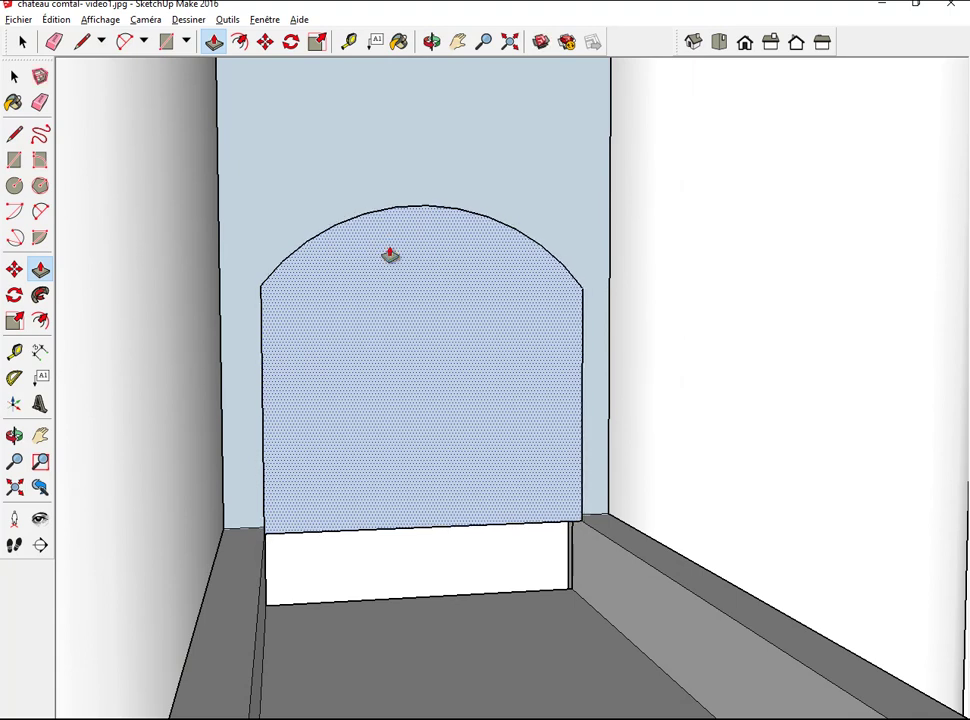
left_click(390, 255)
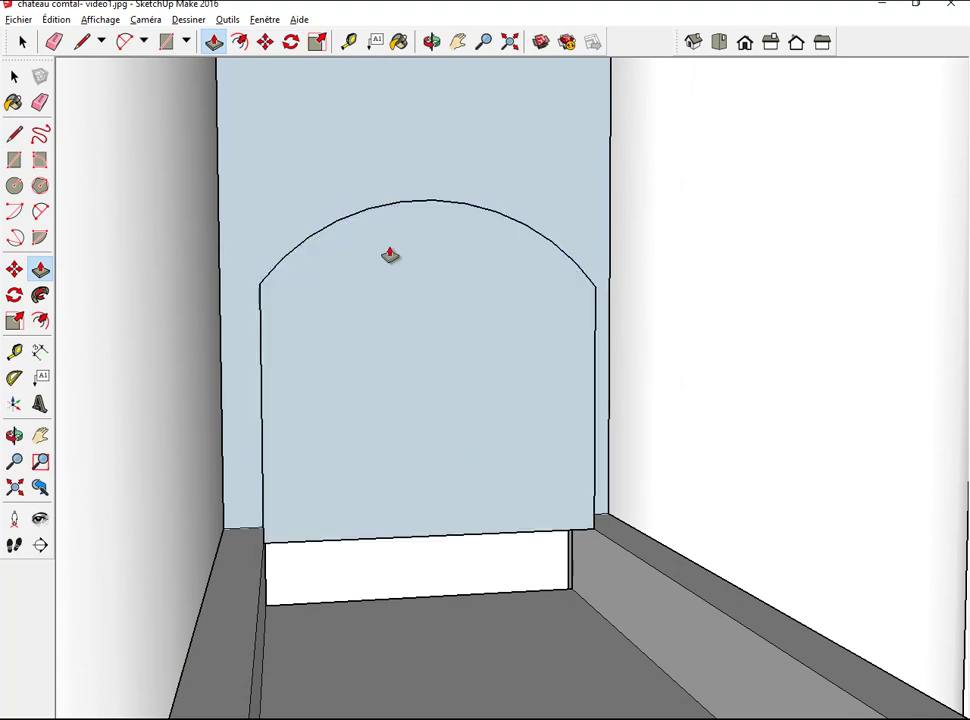
Step: Push the upper face down to close the space behind the doorway
left_click(458, 41)
left_click_drag(478, 310, 491, 193)
left_click_drag(476, 412, 462, 249)
scroll(520, 322, "up", 1)
scroll(530, 340, "up", 1)
scroll(530, 340, "up", 1)
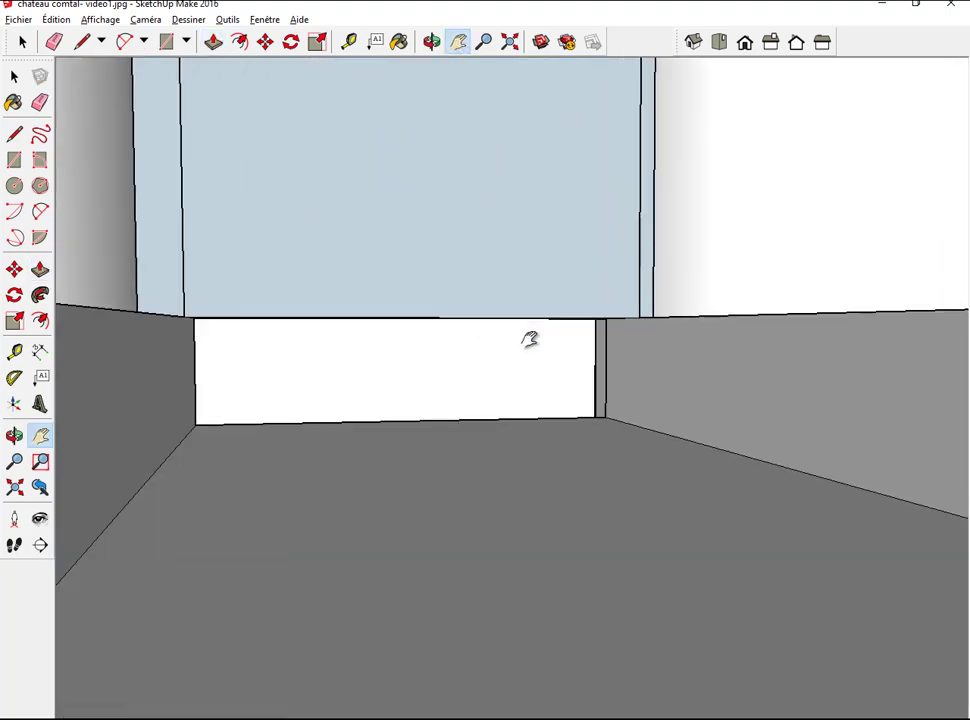
scroll(530, 340, "up", 1)
scroll(518, 322, "up", 1)
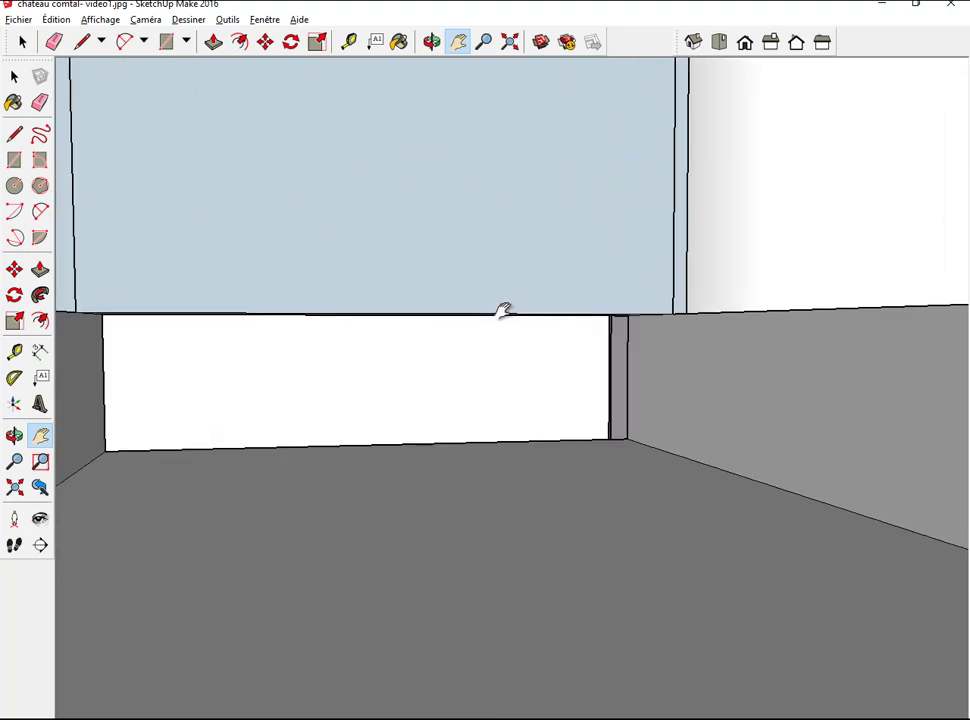
left_click(431, 41)
left_click_drag(452, 179, 455, 166)
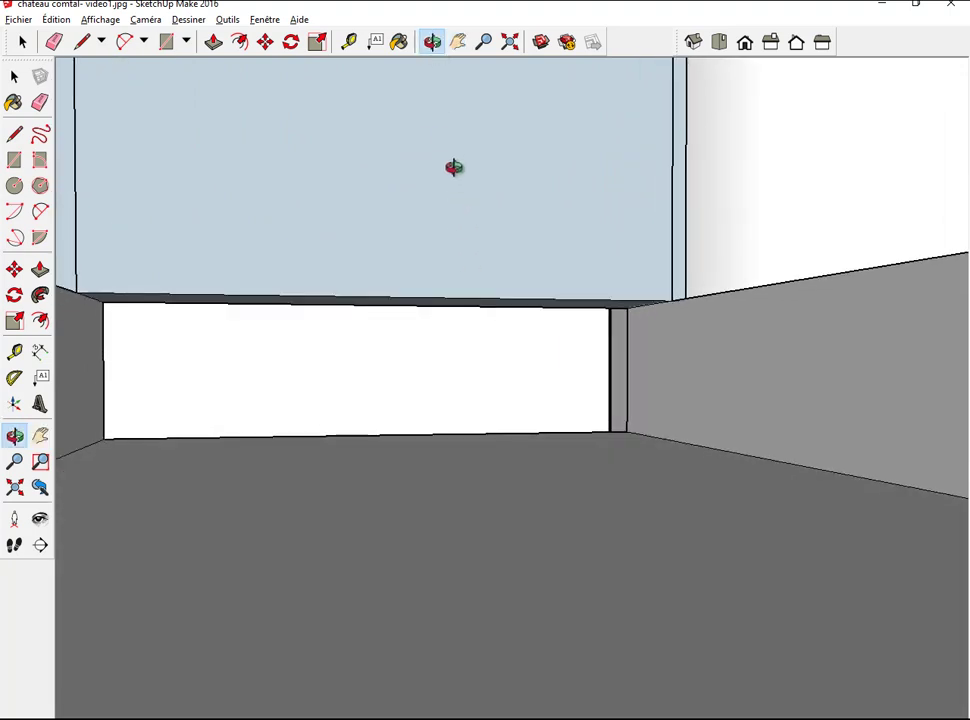
left_click(214, 42)
left_click_drag(271, 300, 300, 450)
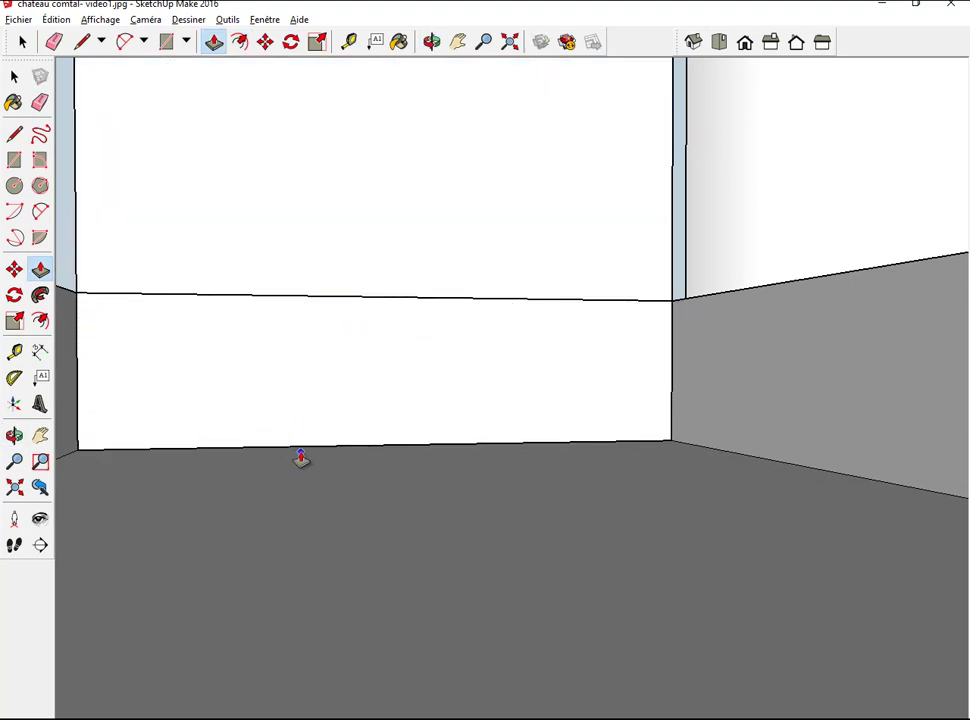
Step: Erase the leftover horizontal edge so the back wall is one plain face
left_click(54, 41)
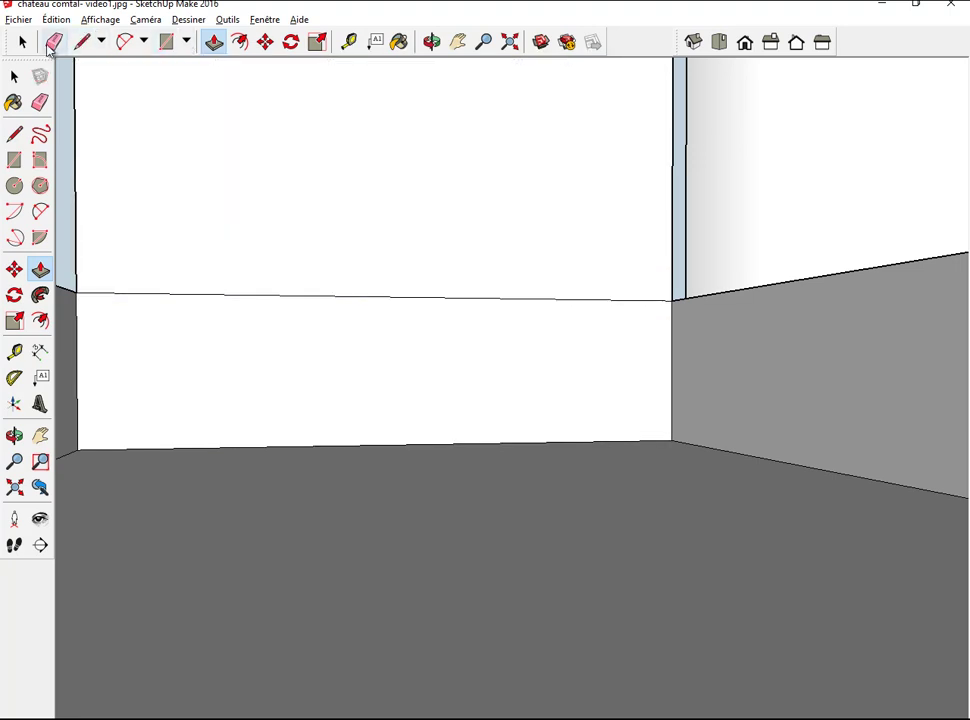
left_click(234, 296)
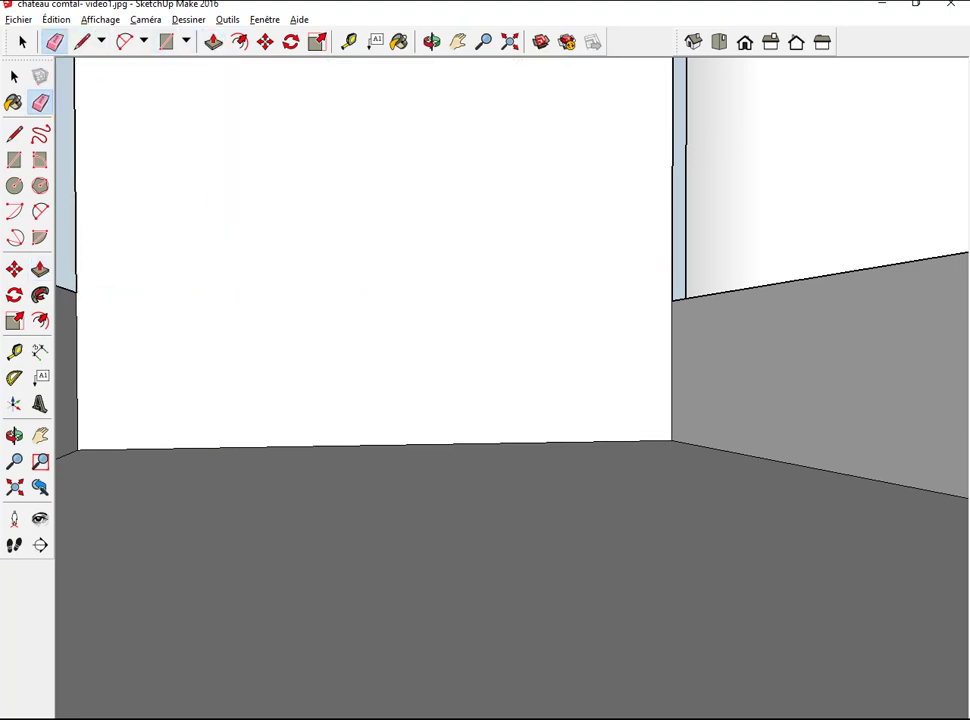
mouse_move(611, 173)
middle_mouse_down()
mouse_move(790, 255)
mouse_move(633, 248)
mouse_move(253, 117)
middle_mouse_up()
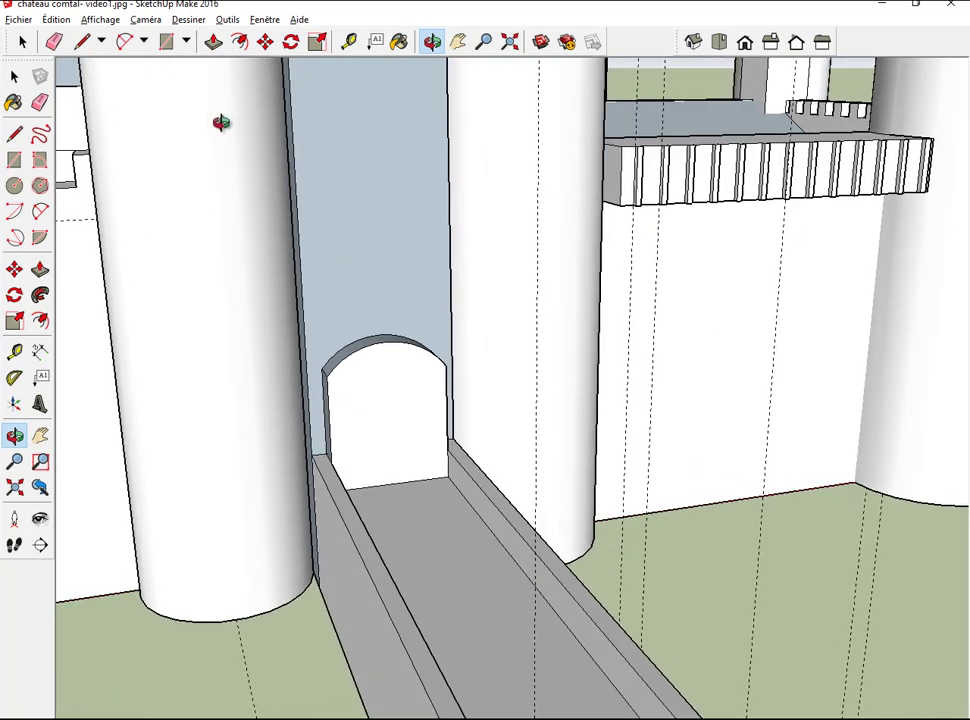
Step: Offset the arched door face inward to create an inset frame border
left_click(239, 41)
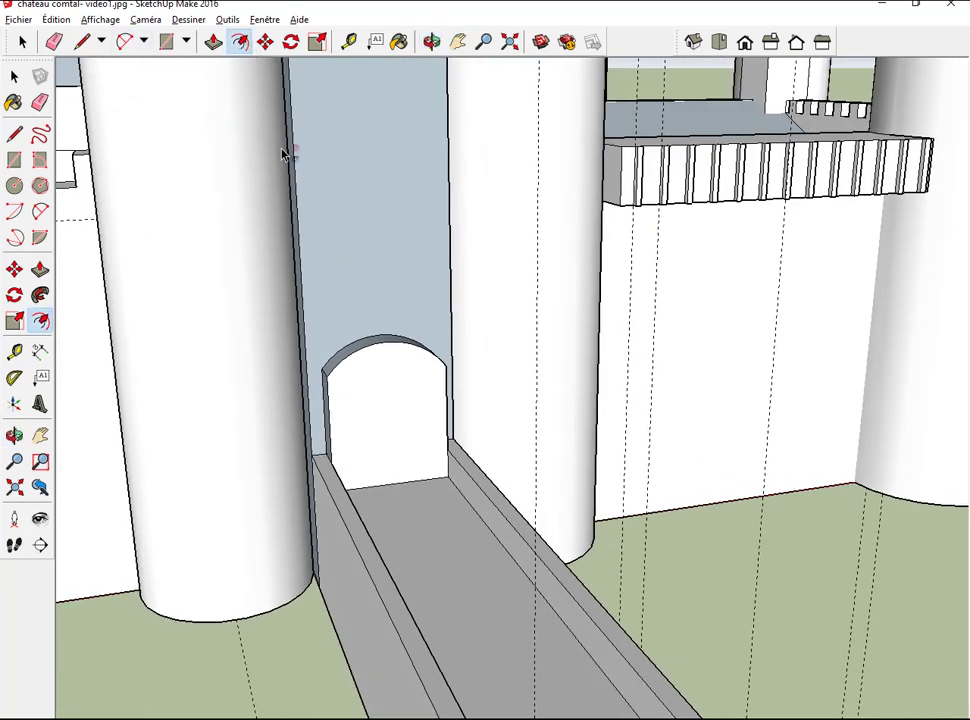
left_click(339, 410)
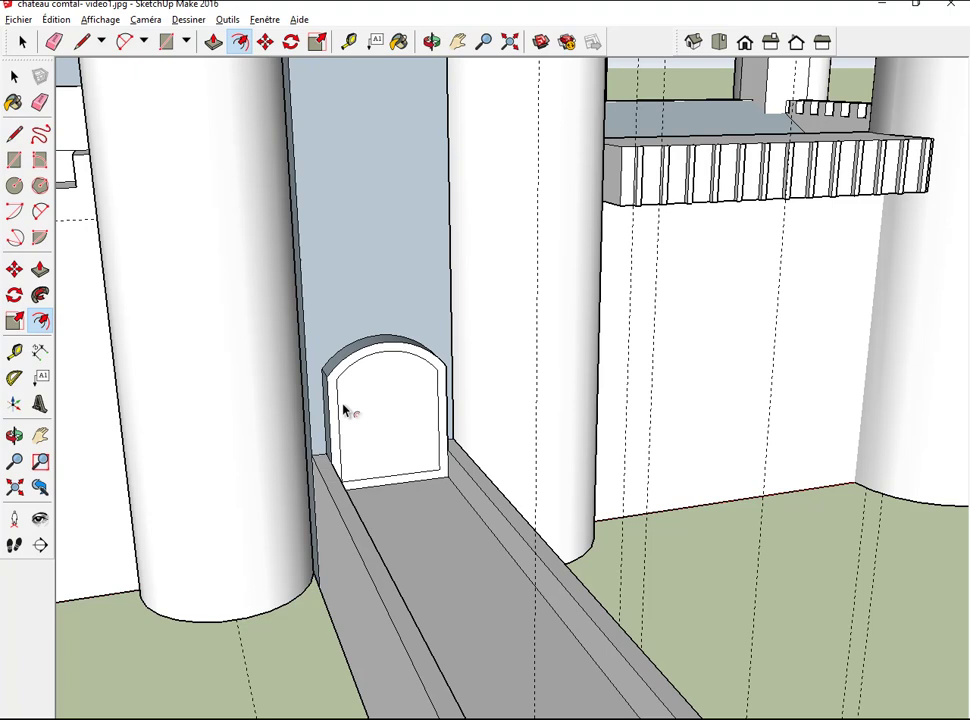
left_click(343, 410)
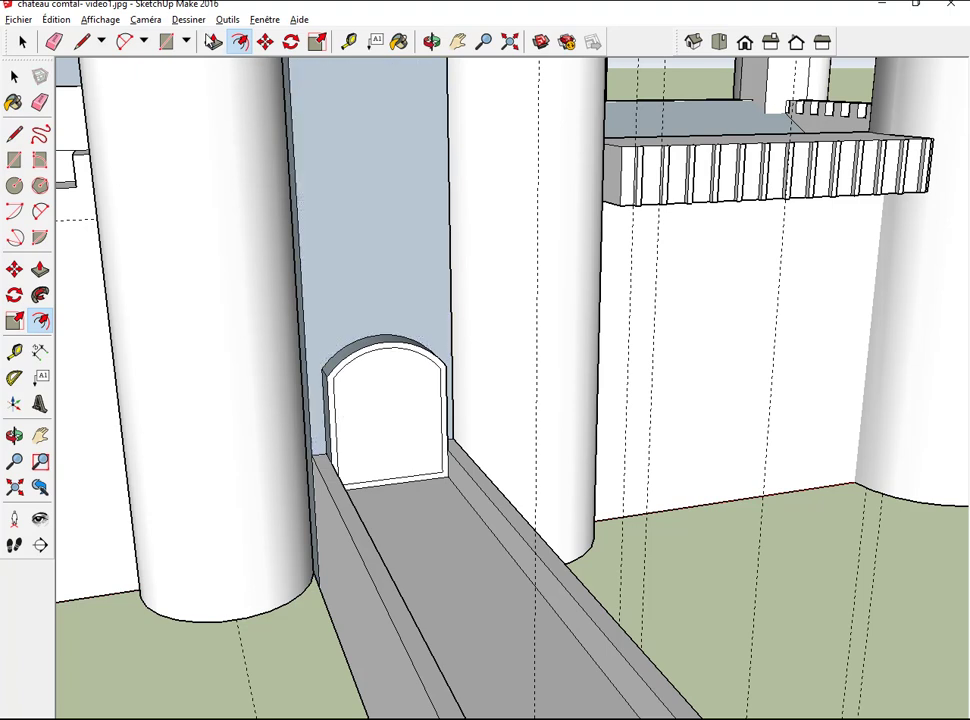
left_click(213, 41)
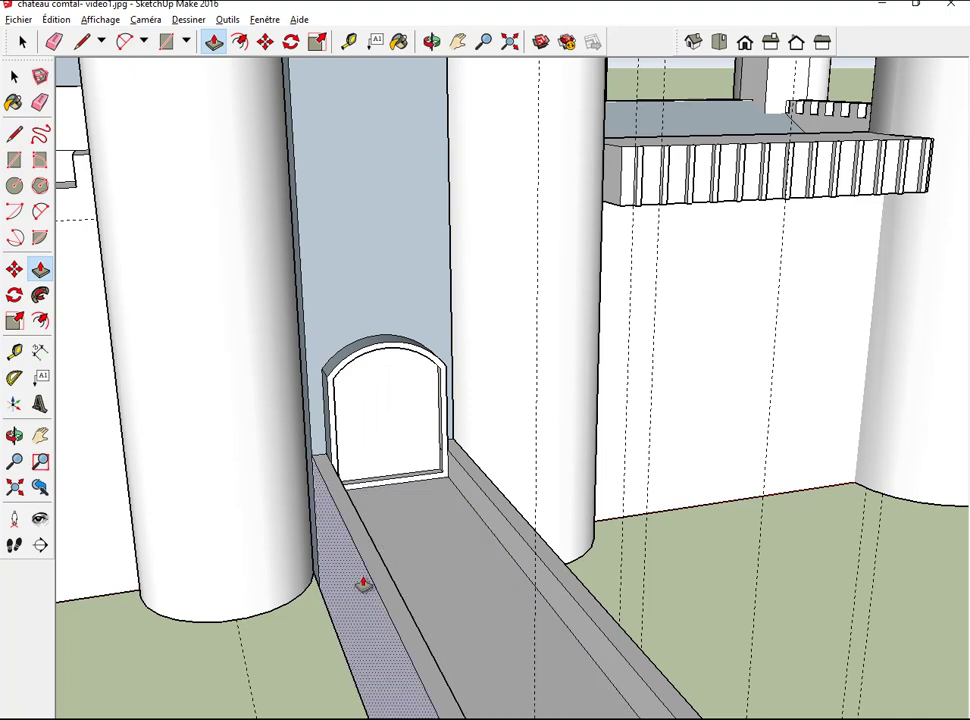
Step: Orbit to face the low front wall and the left battlements
left_click(431, 41)
mouse_move(384, 265)
left_mouse_down()
mouse_move(494, 217)
mouse_move(543, 145)
mouse_move(580, 219)
left_mouse_up()
mouse_move(520, 240)
left_mouse_down()
mouse_move(566, 252)
mouse_move(671, 245)
mouse_move(602, 154)
left_mouse_up()
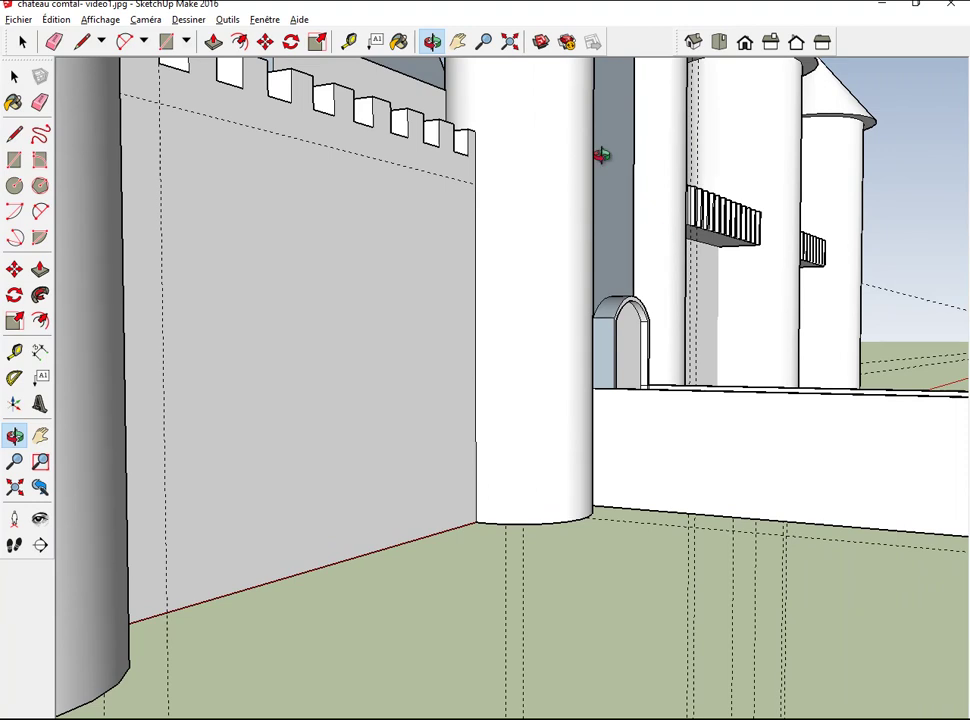
Step: Draw a small semicircle at the wall's left base and copy it to the right
left_click(458, 41)
left_click_drag(712, 253, 507, 250)
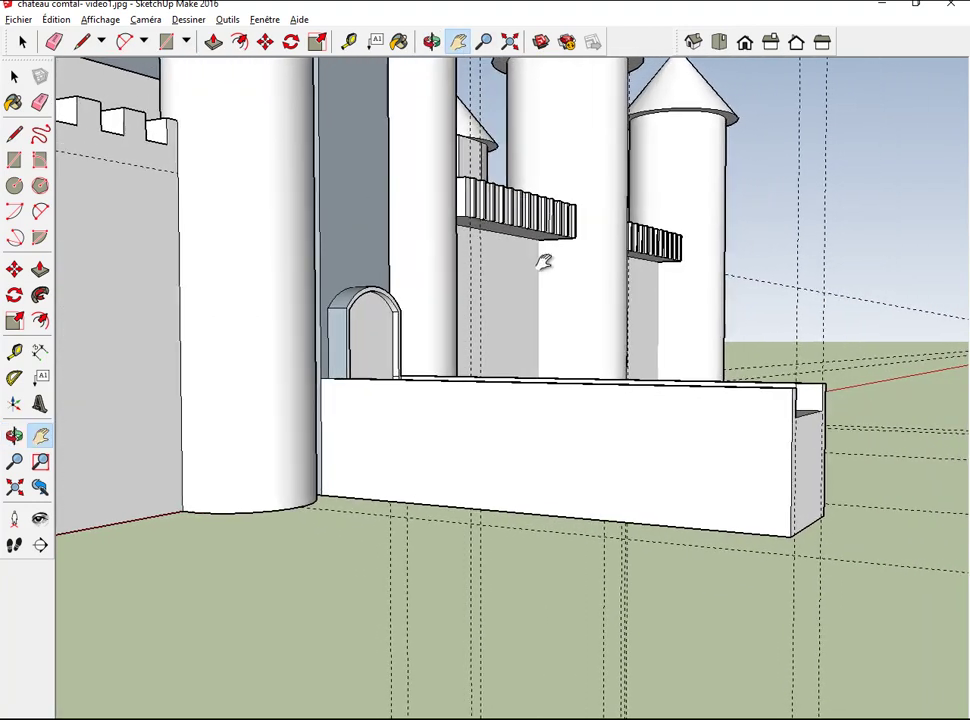
left_click(125, 41)
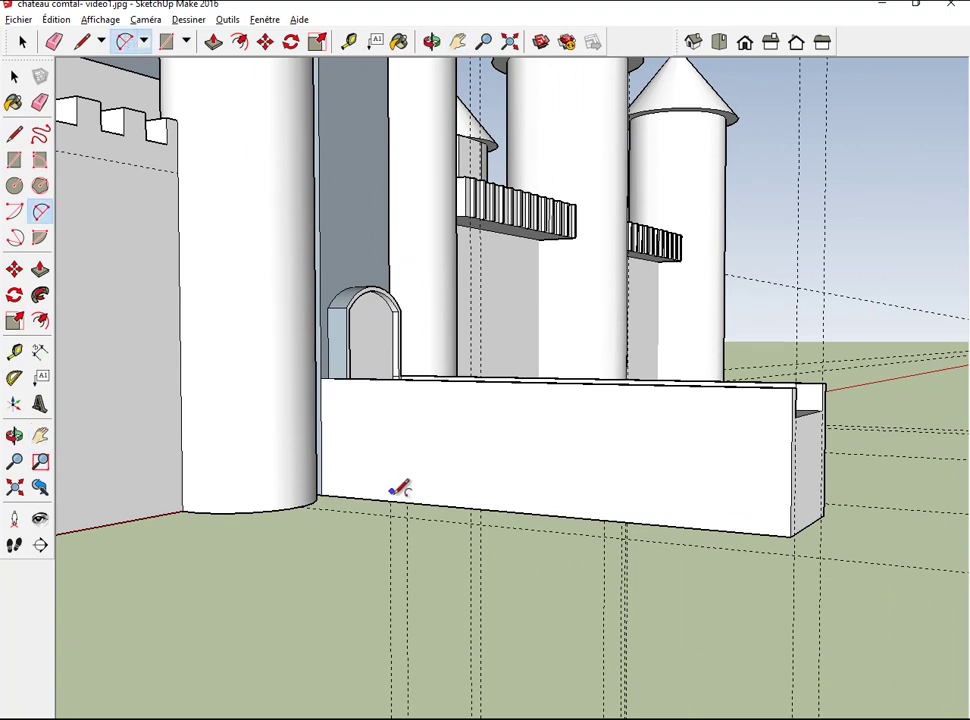
left_click(333, 495)
left_click(390, 498)
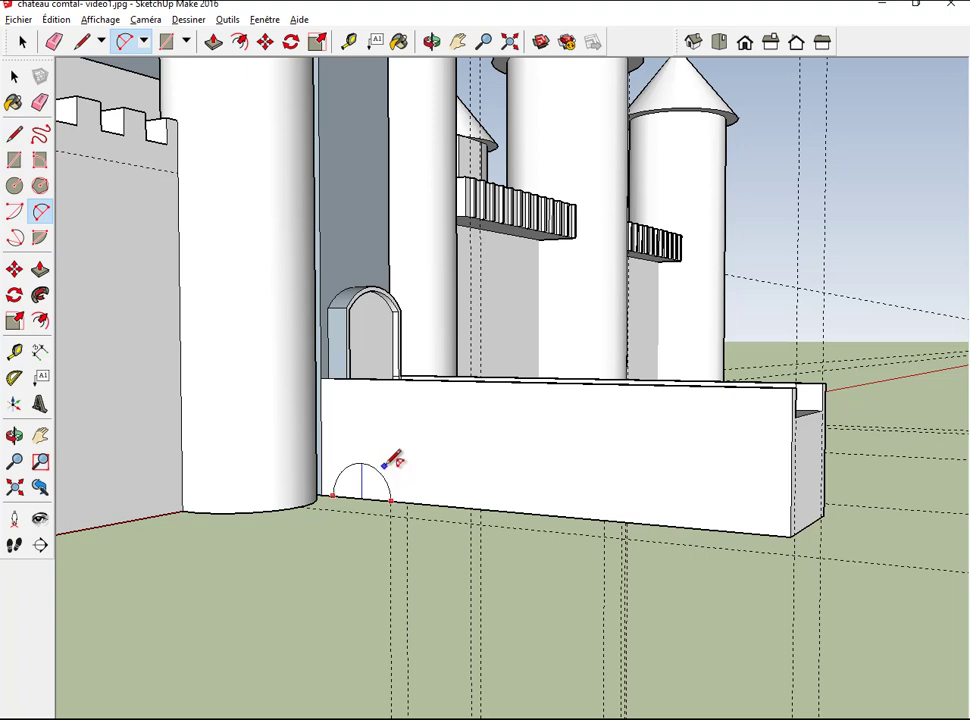
left_click(385, 465)
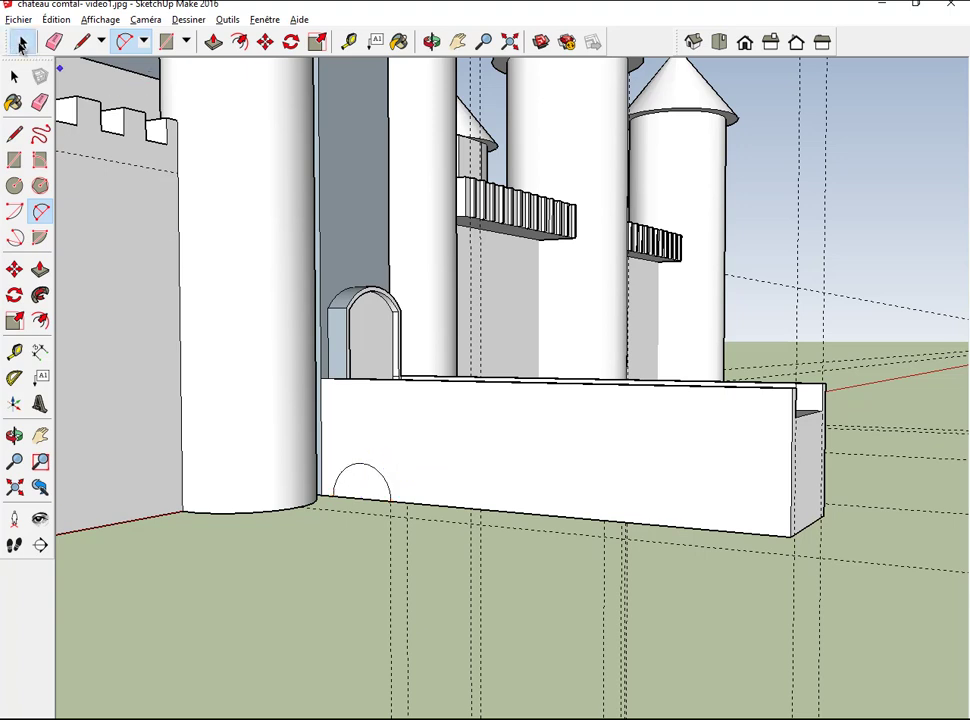
left_click(21, 41)
left_click(357, 480)
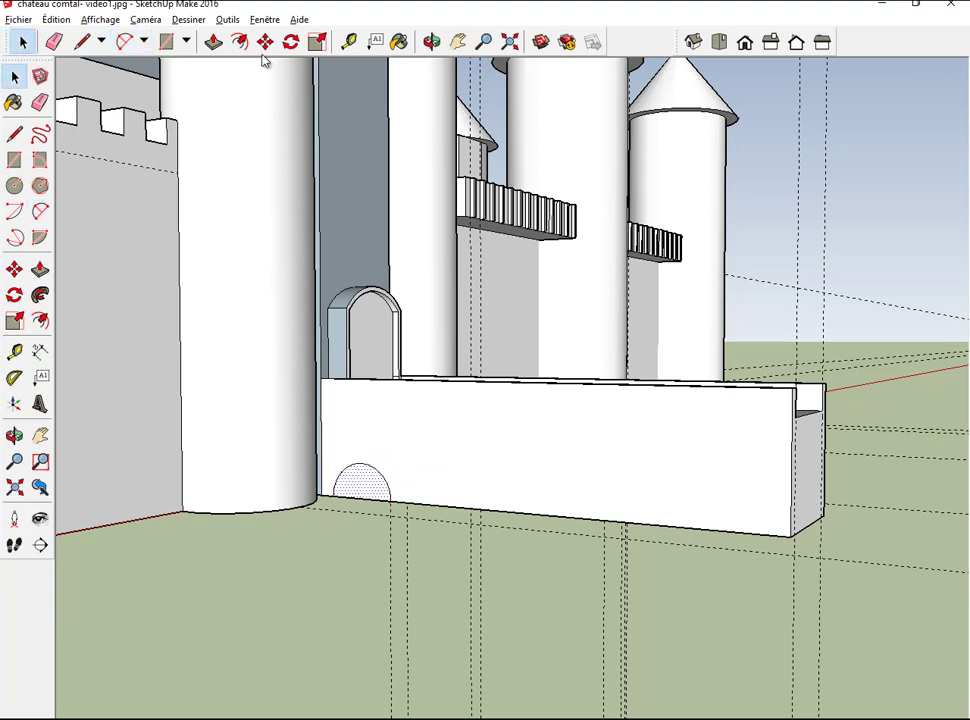
left_click(265, 41)
left_click(366, 478, "ctrl")
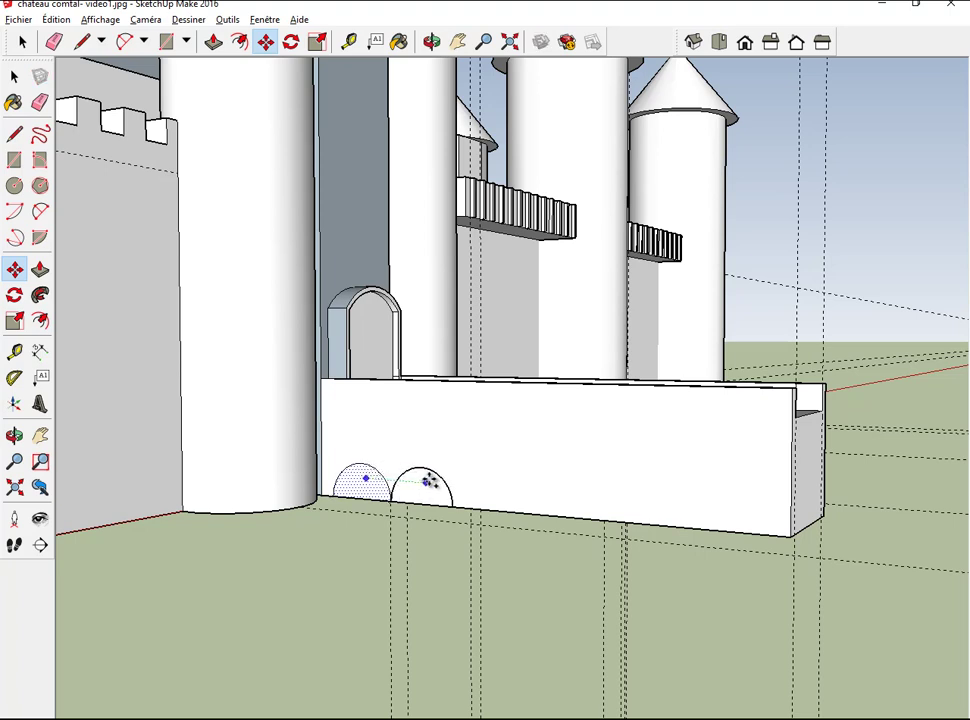
left_click(436, 482)
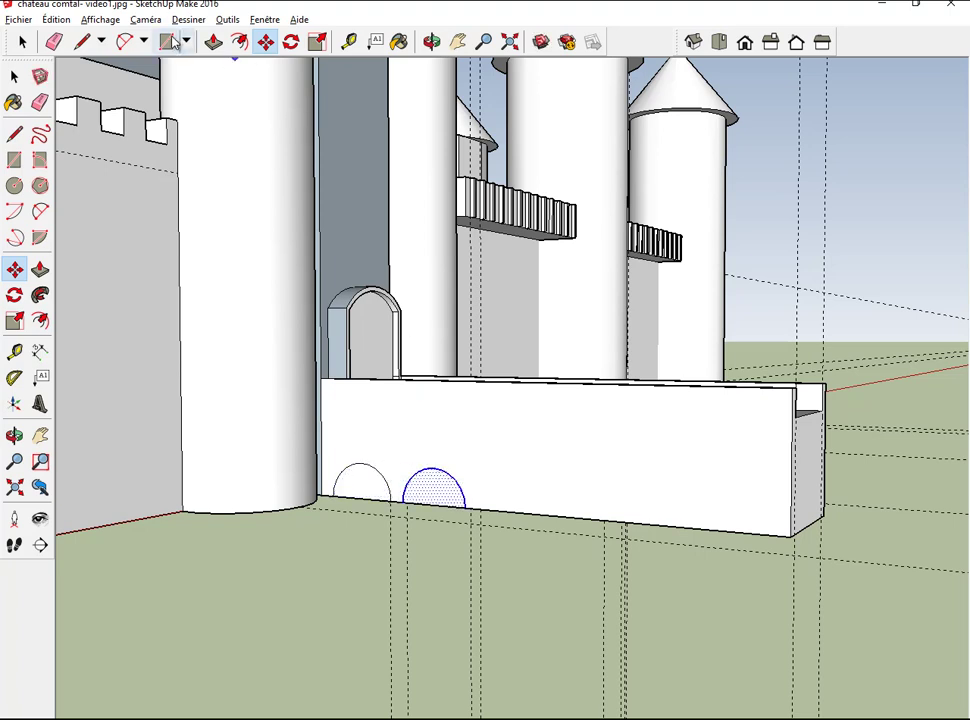
Step: Draw a large semicircle on the wall base and copy it to the wall's right end
left_click(124, 41)
left_click(481, 510)
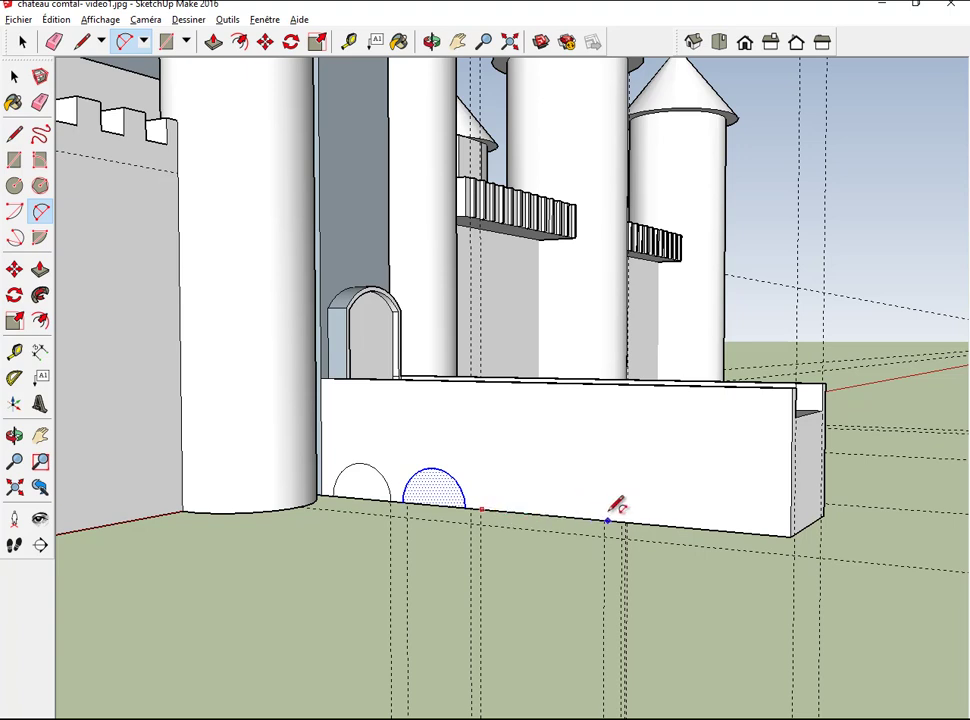
left_click(605, 520)
left_click(598, 446)
left_click(21, 41)
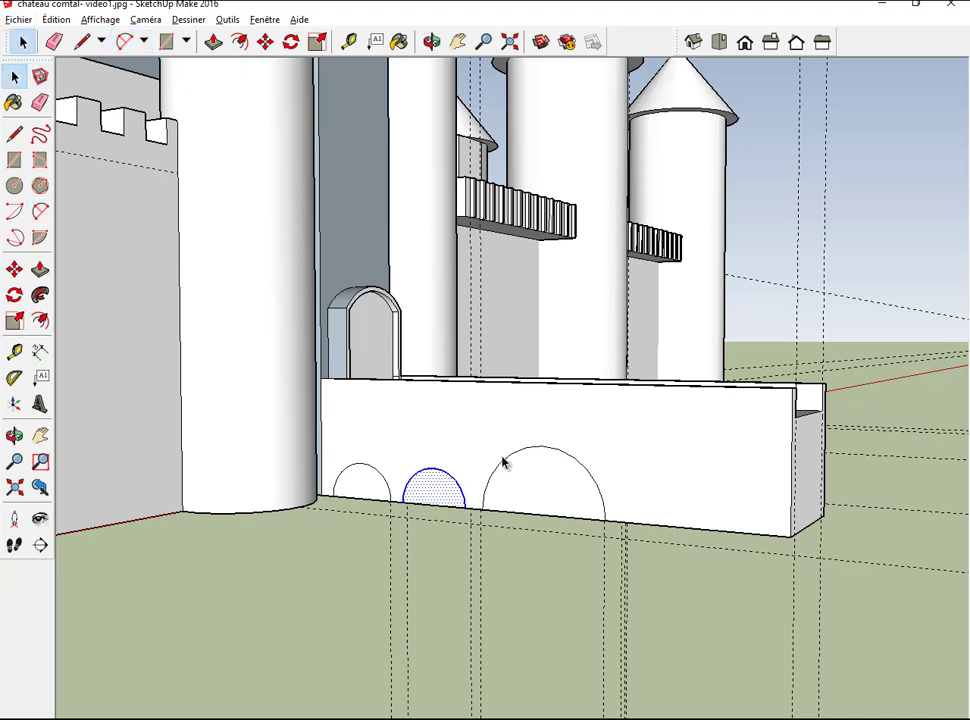
left_click(524, 488)
key("m")
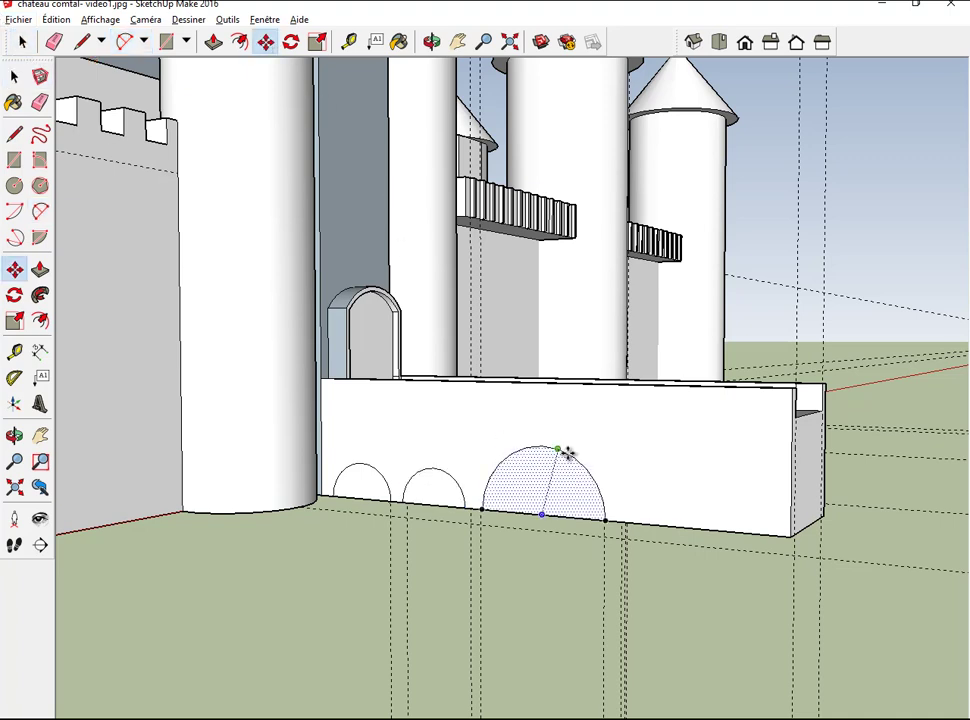
left_click(552, 474)
key("ctrl")
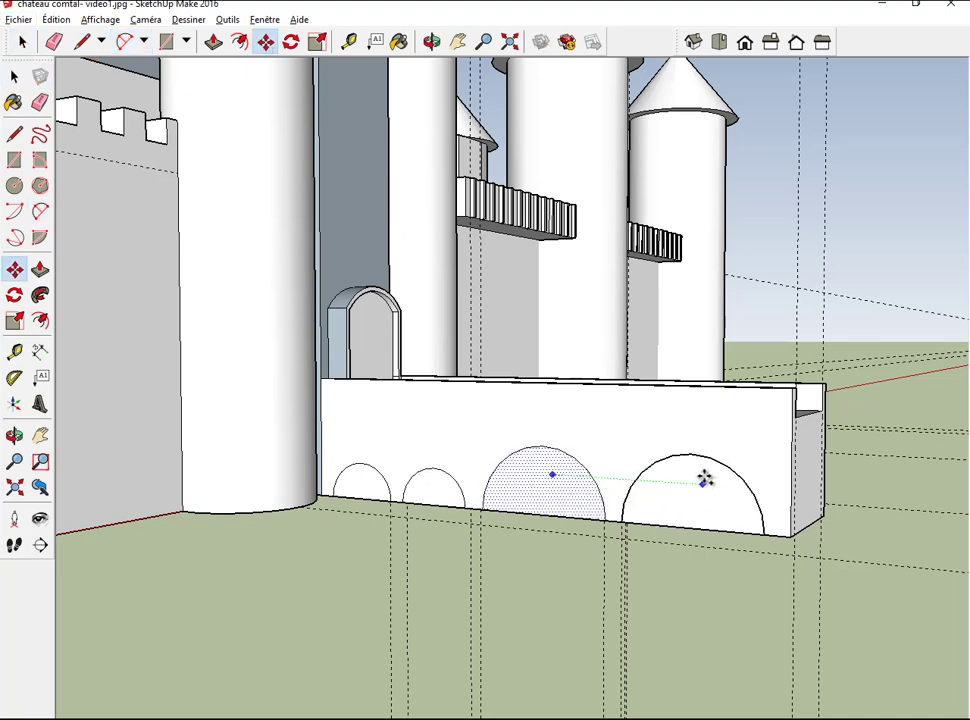
left_click(700, 475)
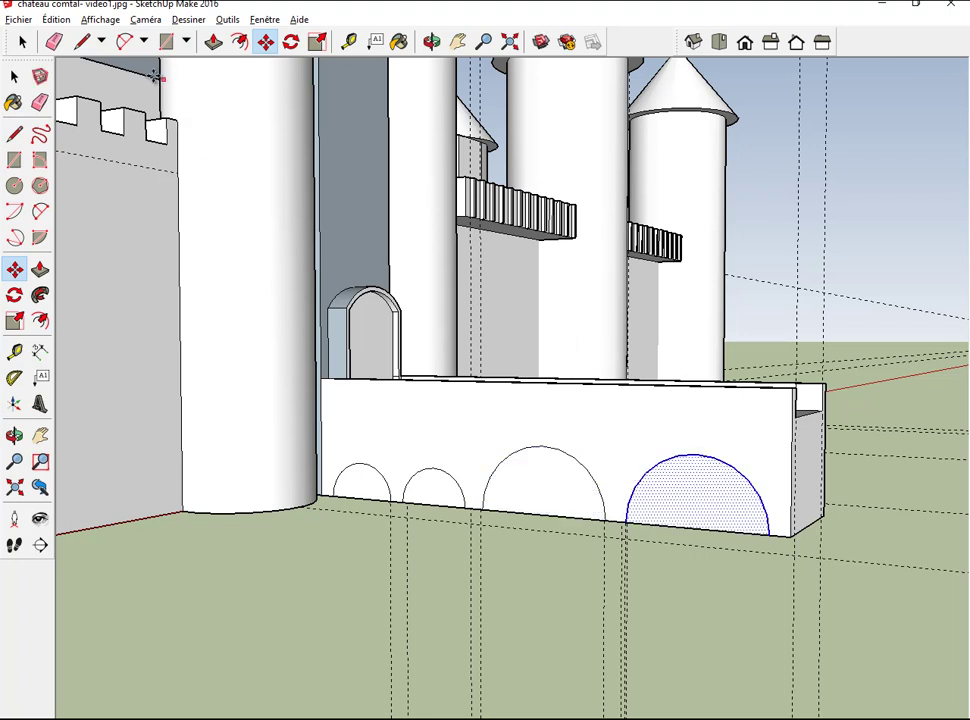
Step: Push the four semicircle faces through the wall to open the archways
left_click(213, 41)
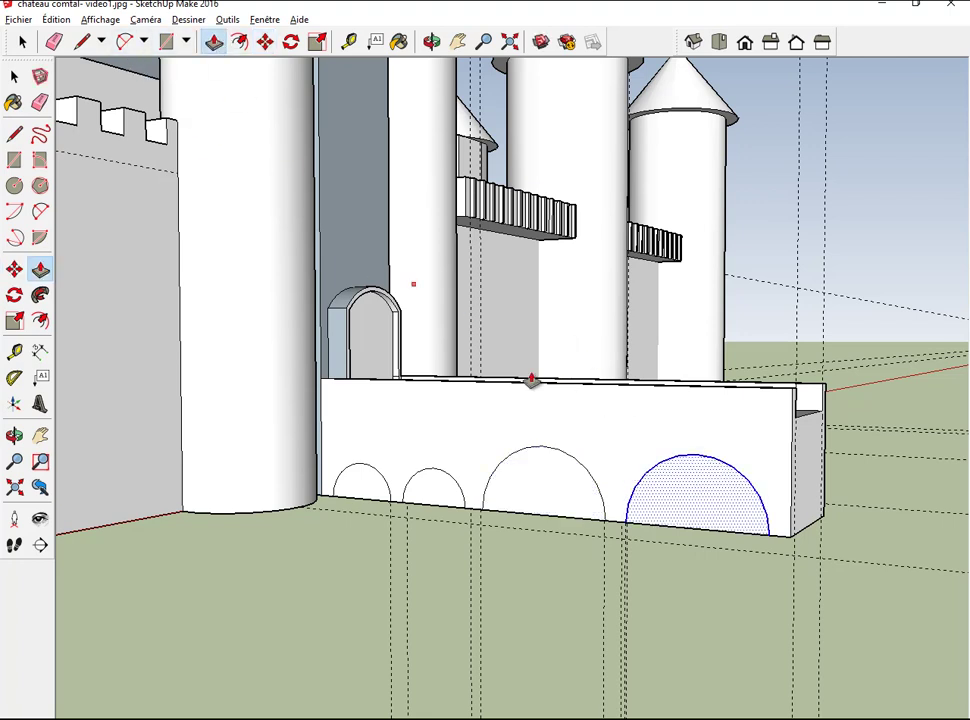
left_click(685, 500)
left_click(736, 487)
left_click(558, 494)
left_click(620, 470)
left_click(418, 489)
left_click(470, 472)
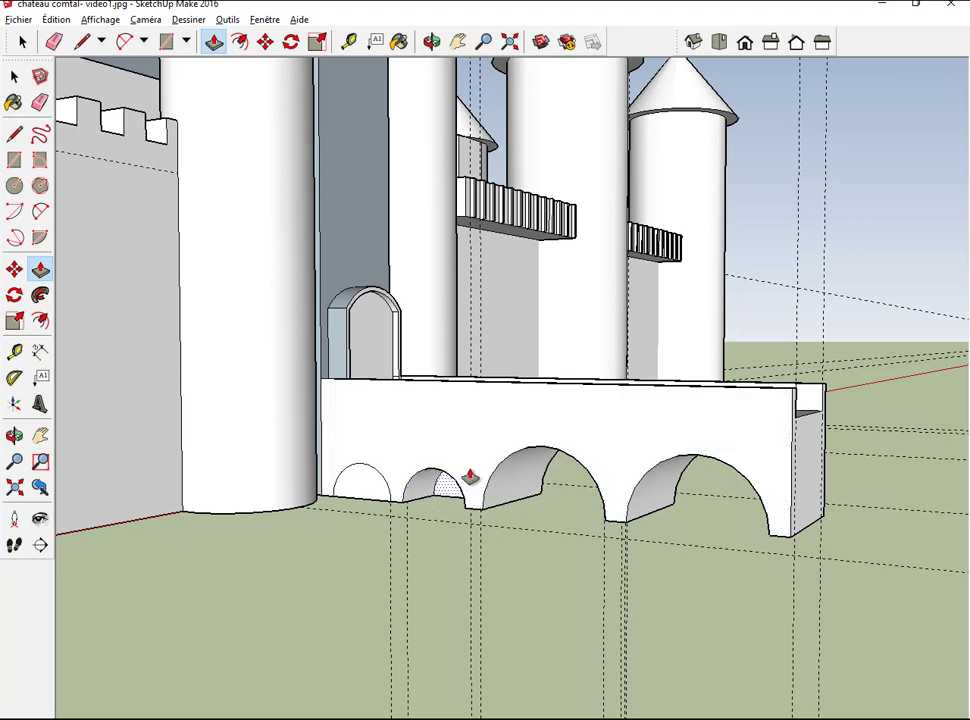
left_click(370, 488)
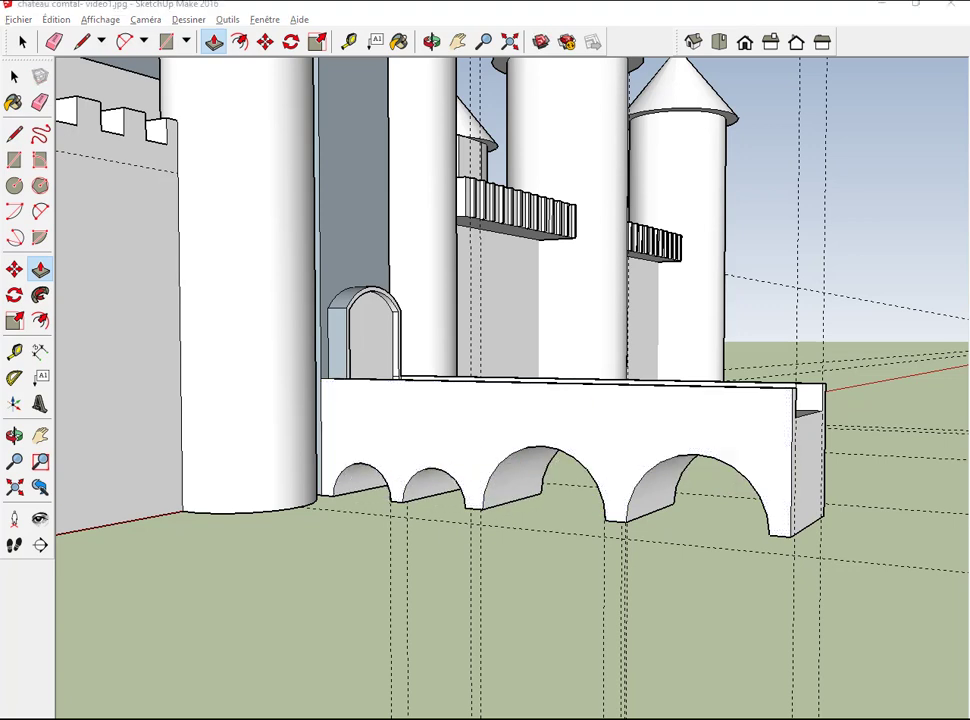
Step: Bring the tall square tower into close, high view starting from the isometric view
left_click(693, 42)
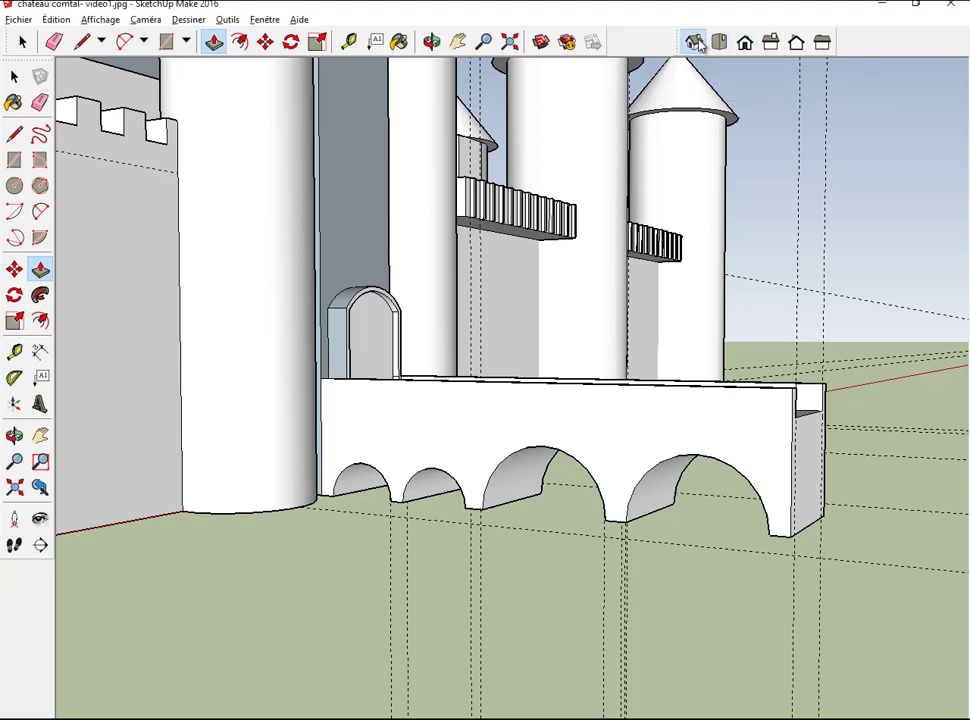
scroll(566, 156, "down", 2)
scroll(569, 155, "down", 2)
scroll(569, 155, "down", 2)
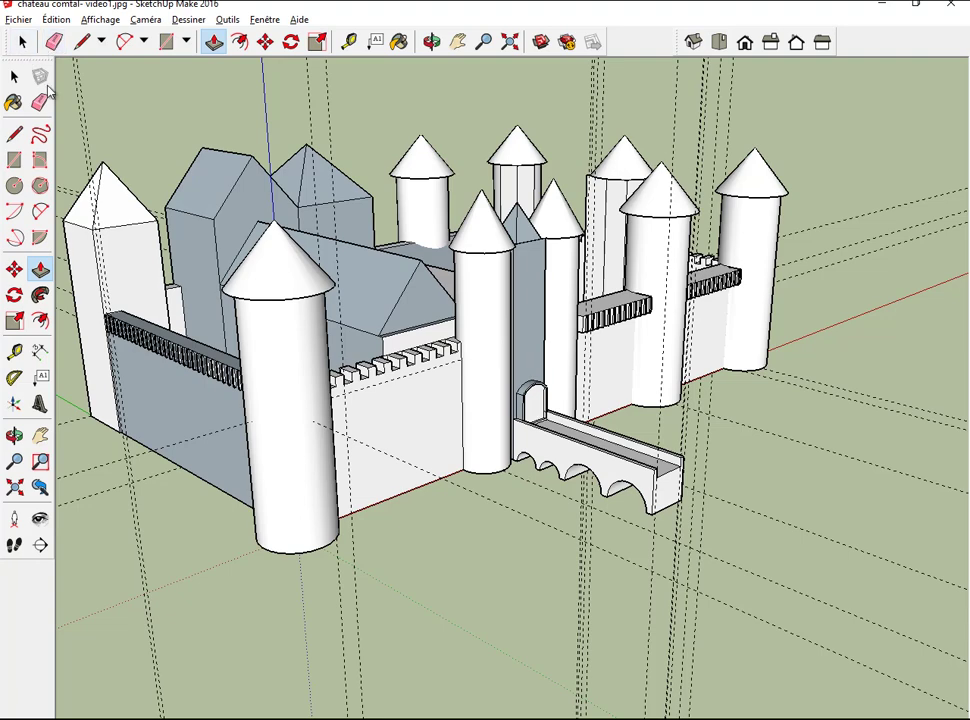
left_click(458, 41)
left_click_drag(545, 99, 516, 160)
mouse_move(516, 160)
middle_mouse_down()
mouse_move(693, 130)
mouse_move(570, 67)
middle_mouse_up()
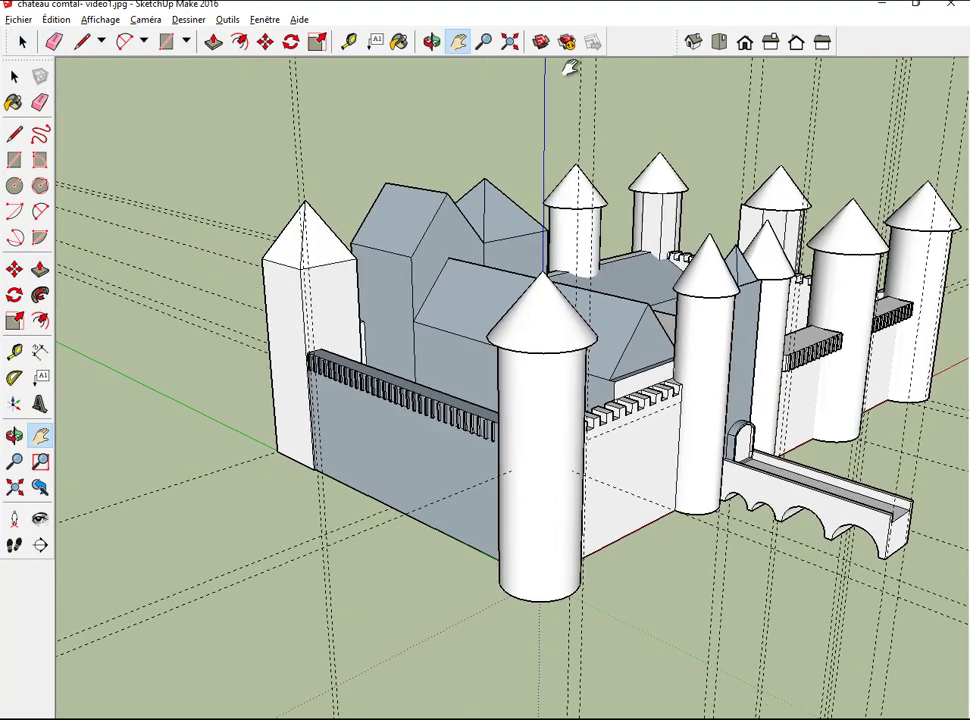
left_click(431, 41)
mouse_move(678, 141)
left_mouse_down()
mouse_move(587, 223)
mouse_move(583, 254)
mouse_move(424, 253)
left_mouse_up()
scroll(563, 250, "up", 5)
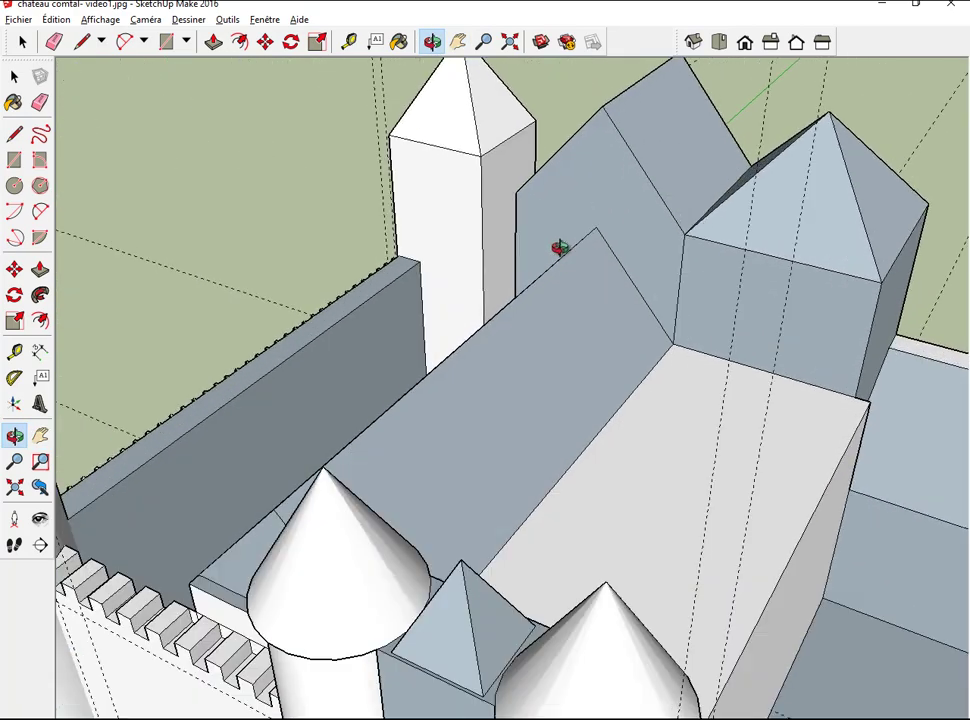
left_click(457, 41)
mouse_move(541, 69)
left_mouse_down()
mouse_move(541, 206)
mouse_move(586, 203)
left_mouse_up()
scroll(586, 203, "up", 2)
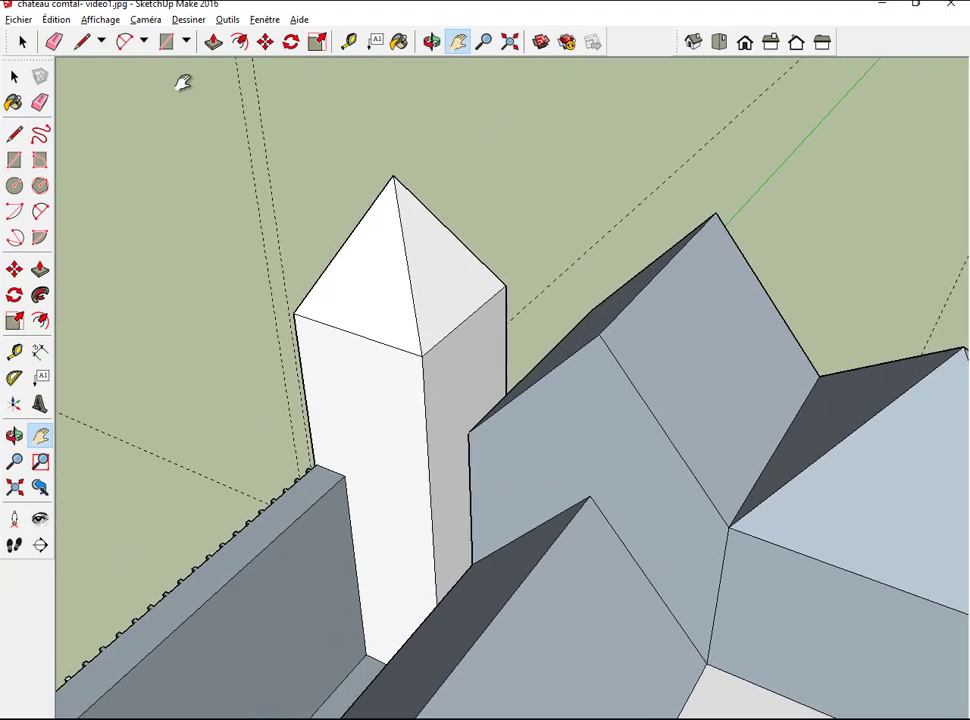
Step: Erase the pyramid roof edges so the square tower ends in a flat top
left_click(54, 41)
left_click(345, 237)
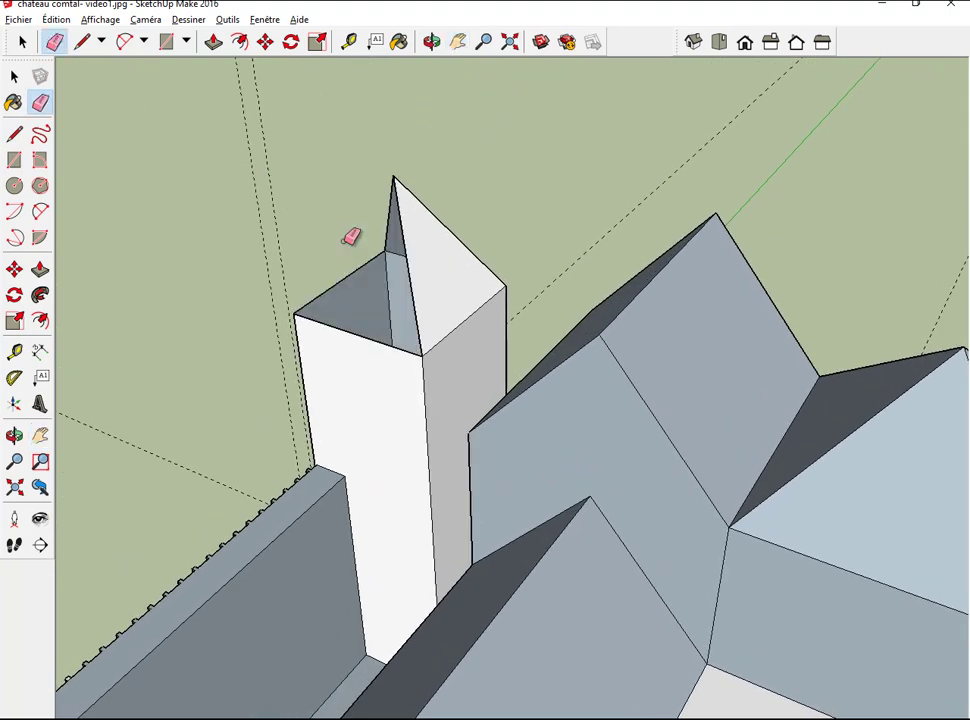
left_click(407, 244)
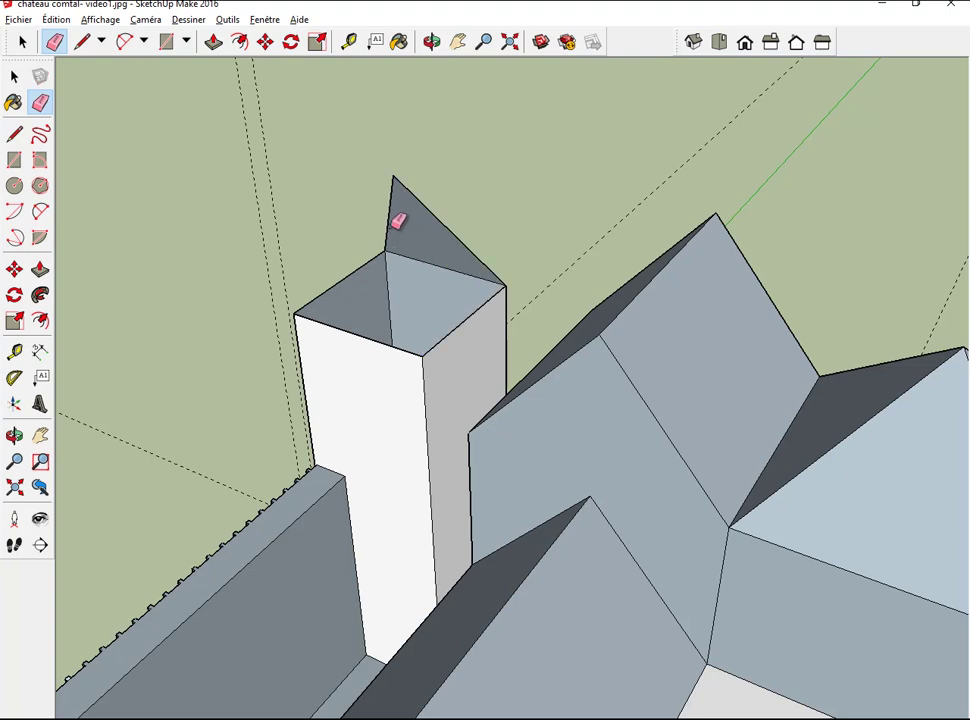
left_click(396, 224)
left_click(445, 226)
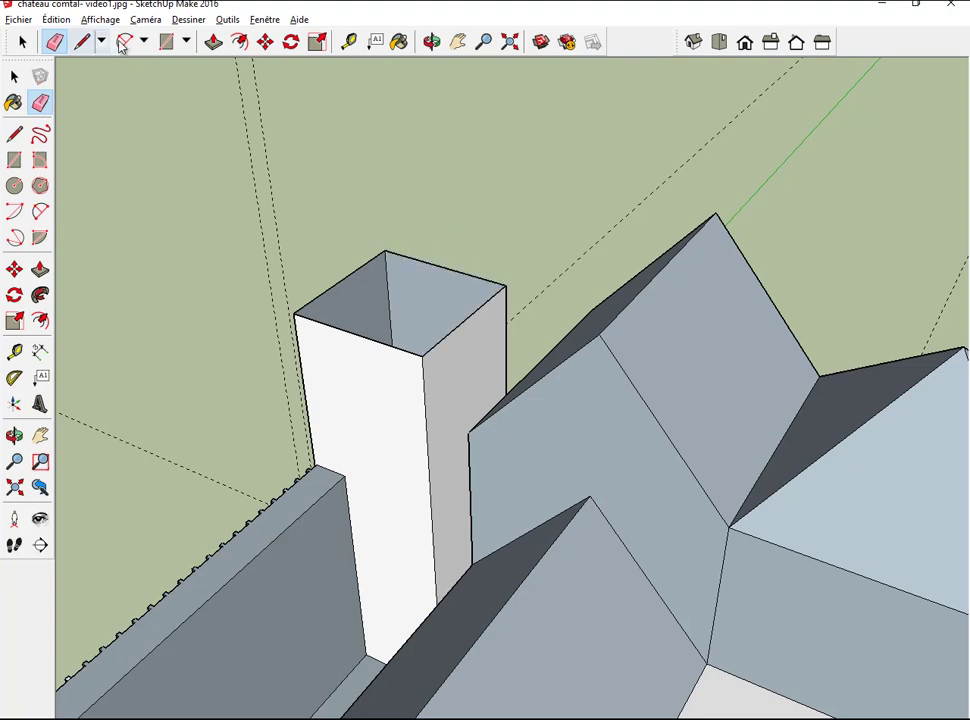
left_click(166, 41)
left_click(296, 314)
Step: Close the square tower's top with a rectangle and raise it slightly
left_click(506, 287)
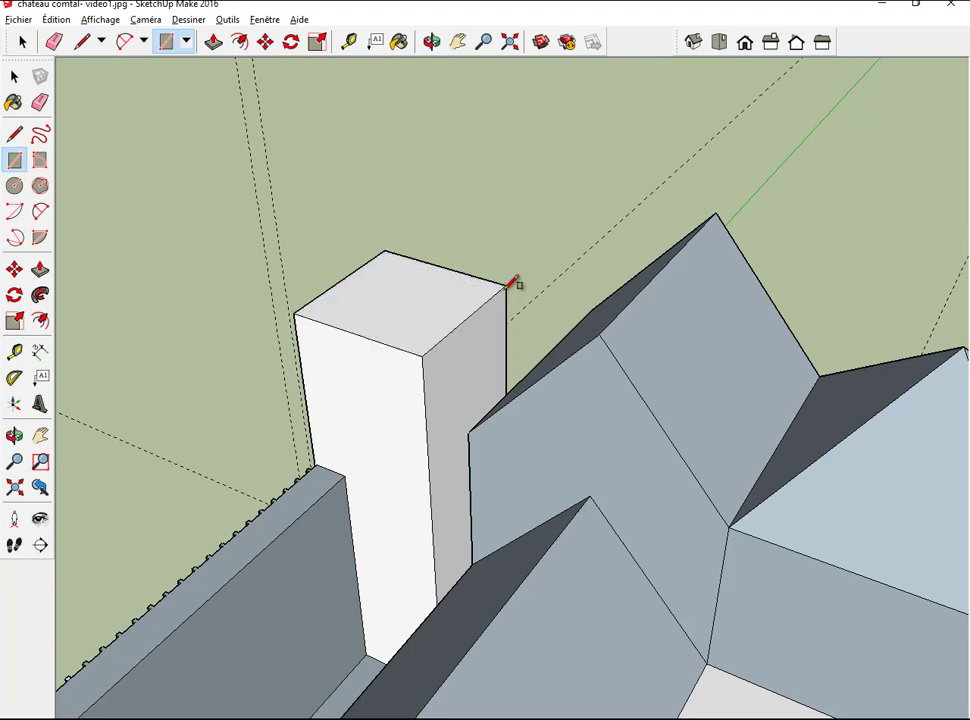
left_click(213, 41)
left_click(385, 286)
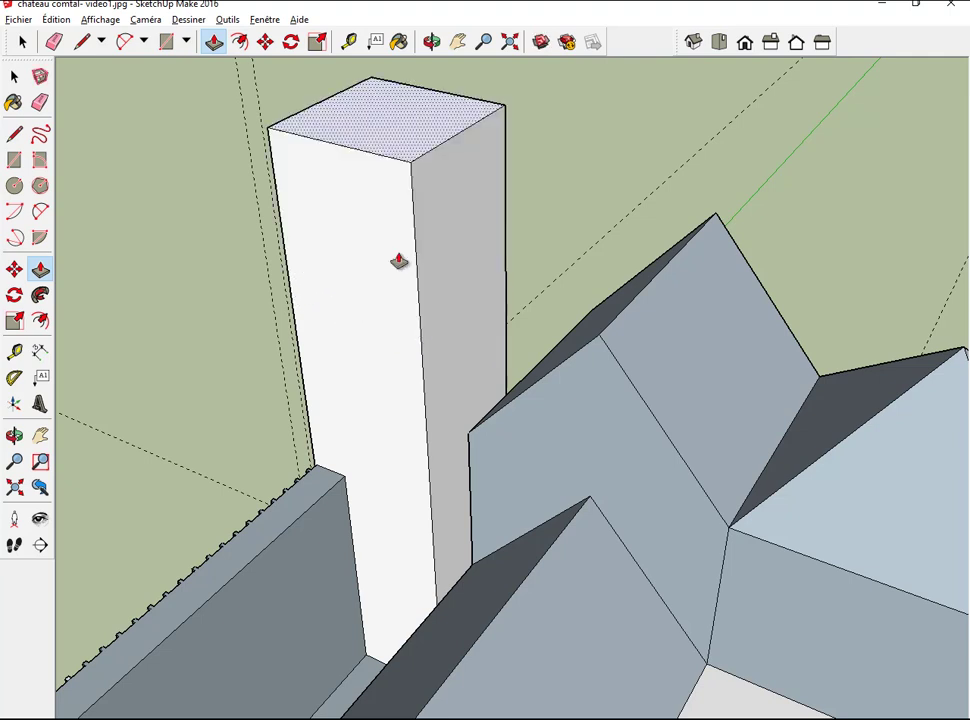
left_click(398, 261)
left_click(458, 41)
mouse_move(553, 117)
left_mouse_down()
mouse_move(580, 169)
mouse_move(596, 238)
mouse_move(584, 309)
left_mouse_up()
left_click_drag(792, 309, 803, 298)
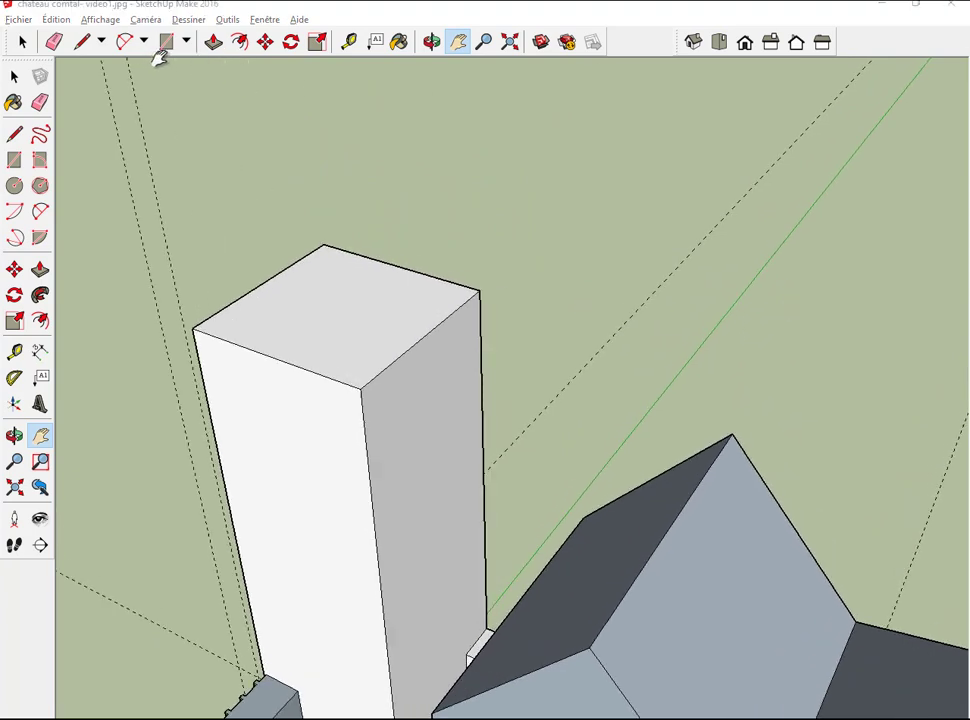
Step: Offset the tower top inward and sink the inner face 1 unit, then view from Top
left_click(244, 48)
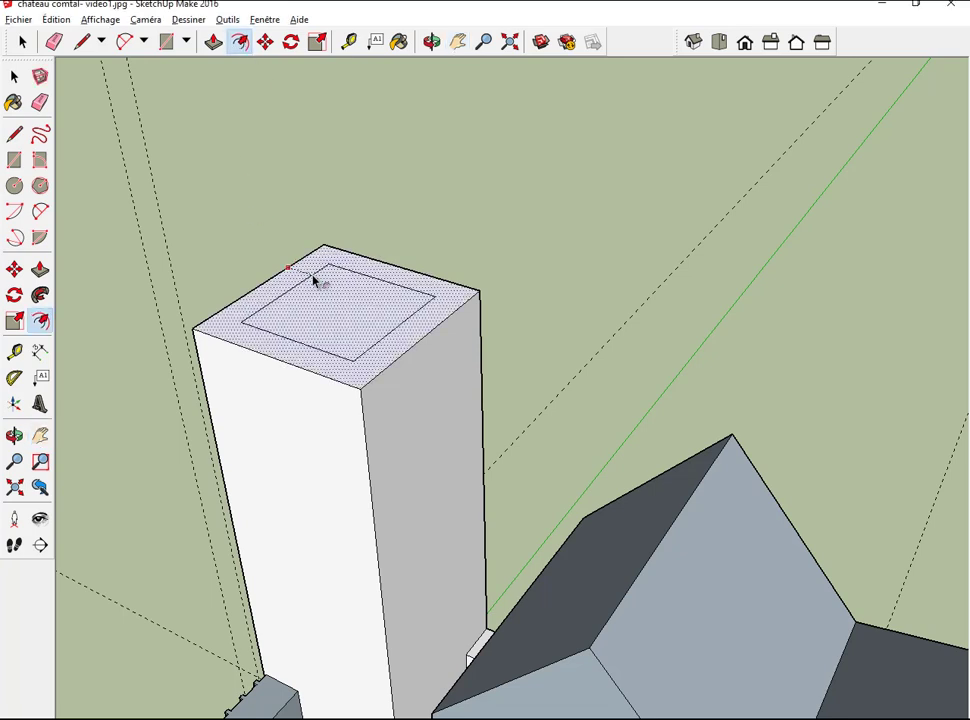
left_click(313, 280)
left_click(213, 41)
left_click(342, 282)
left_click(343, 281)
type("1")
key("Return")
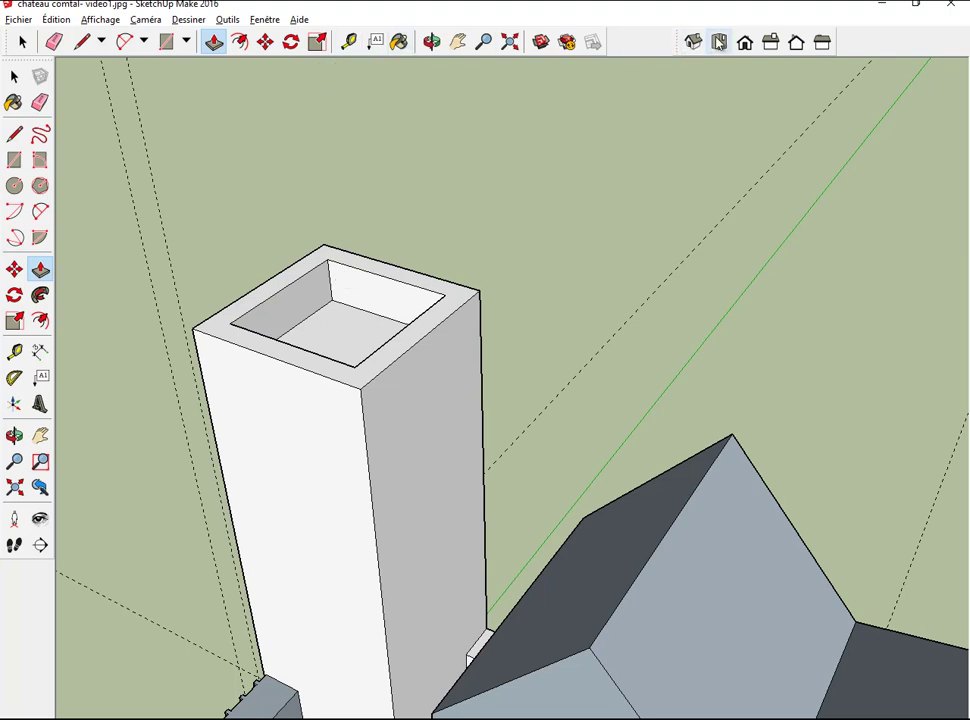
key("F2")
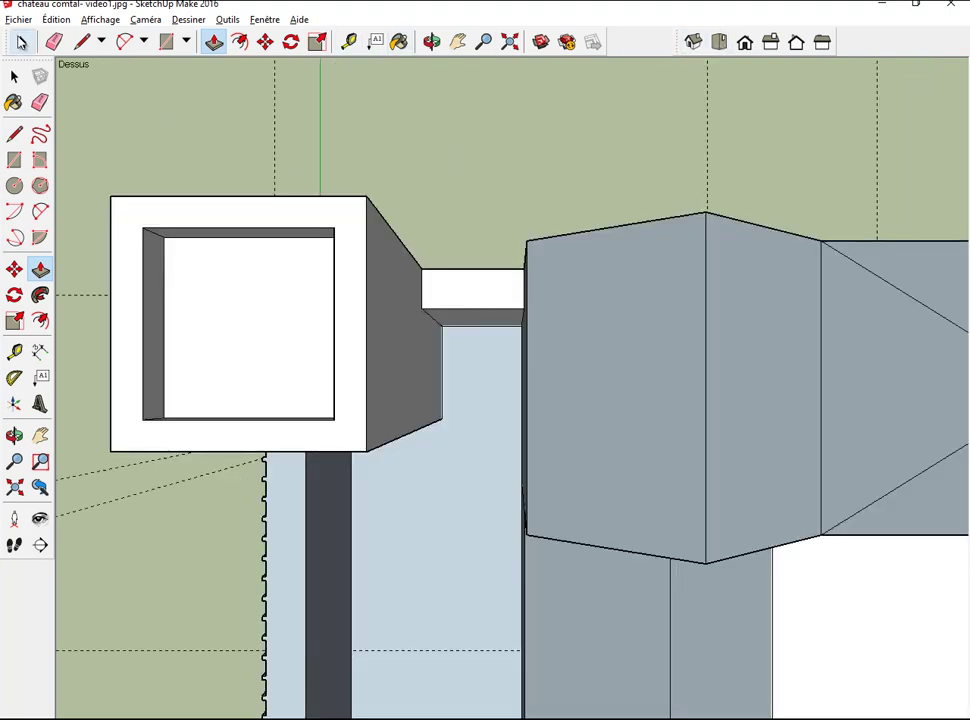
Step: Select the tower's rim and place a first horizontal guide across it
key("space")
left_click(173, 214)
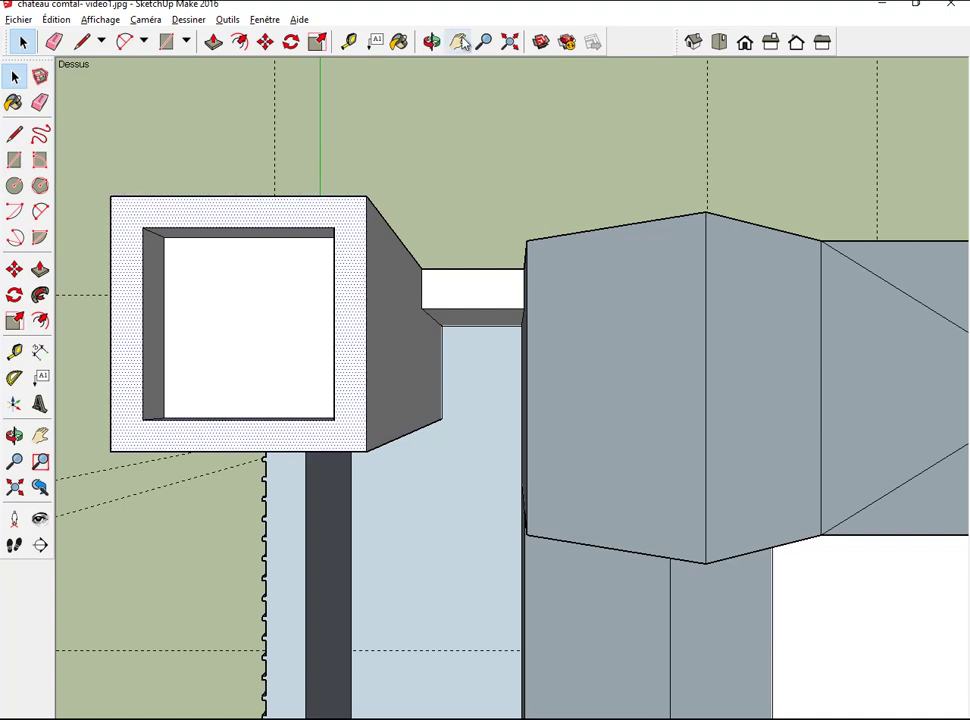
left_click(460, 41)
left_click_drag(392, 123, 672, 160)
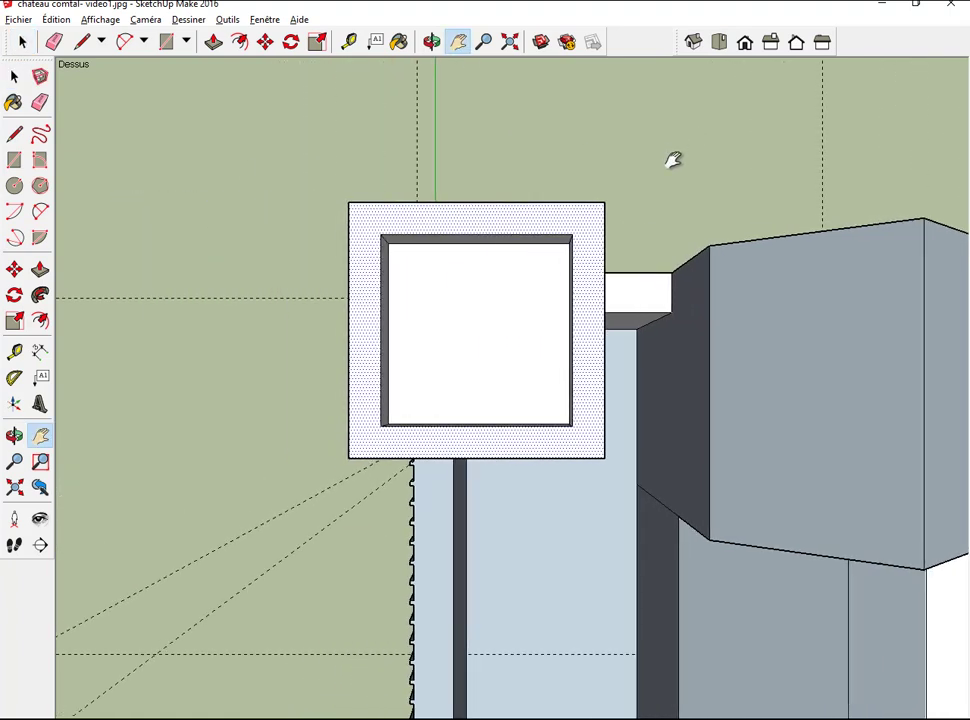
scroll(672, 160, "up", 2)
left_click(350, 41)
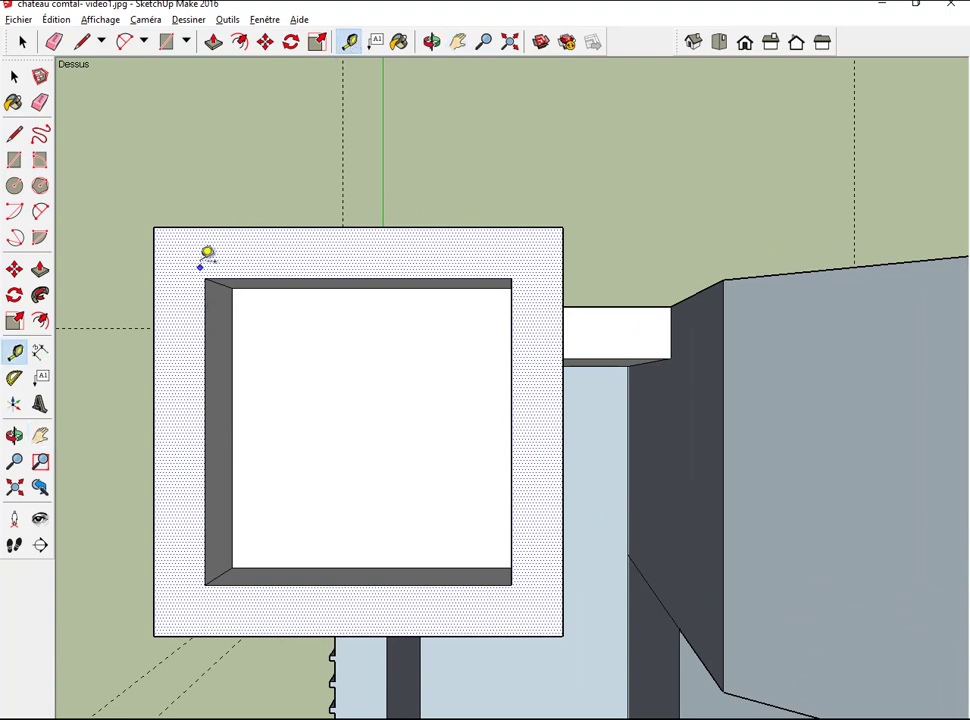
left_click(181, 228)
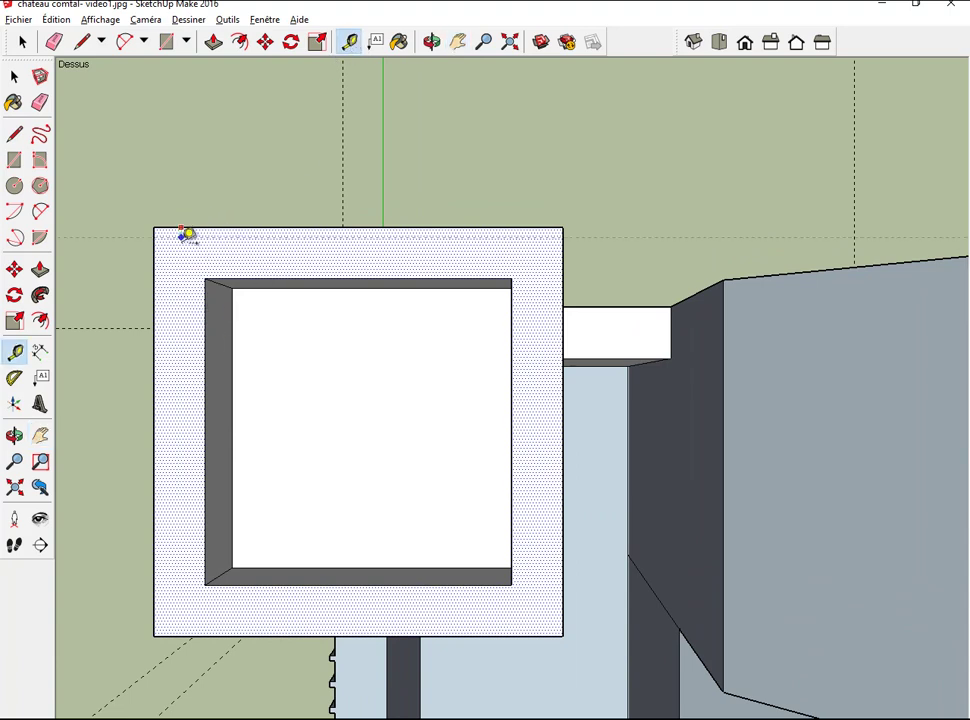
left_click(188, 294)
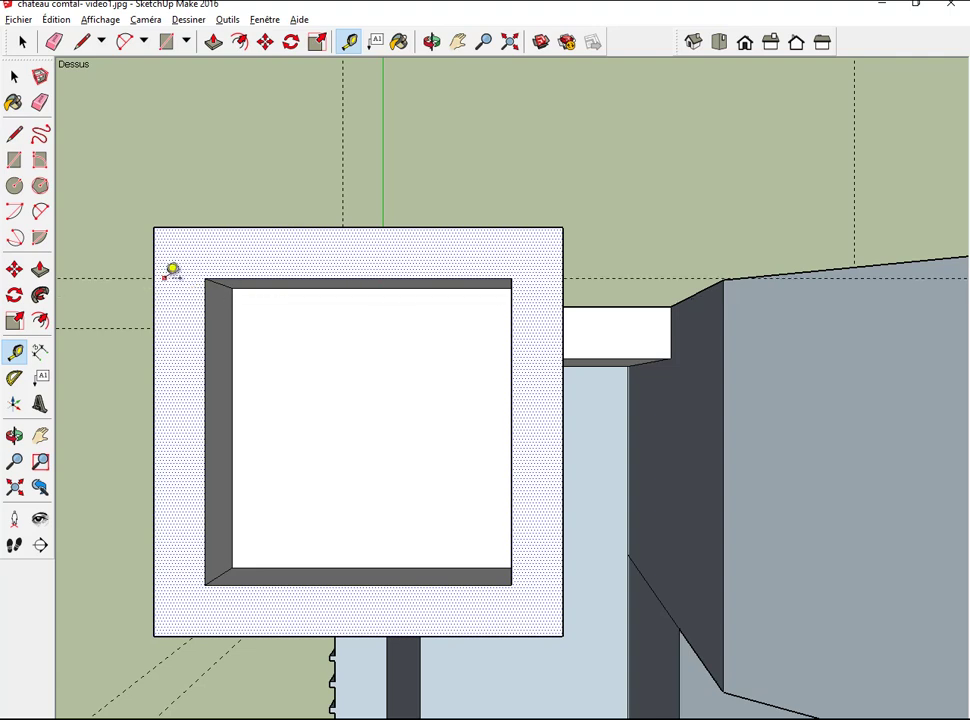
Step: Add further guide lines across the rim, spaced 20 apart
scroll(169, 272, "up", 1)
scroll(169, 273, "up", 1)
scroll(183, 270, "up", 1)
scroll(186, 271, "down", 1)
left_click(179, 279)
left_click(182, 369)
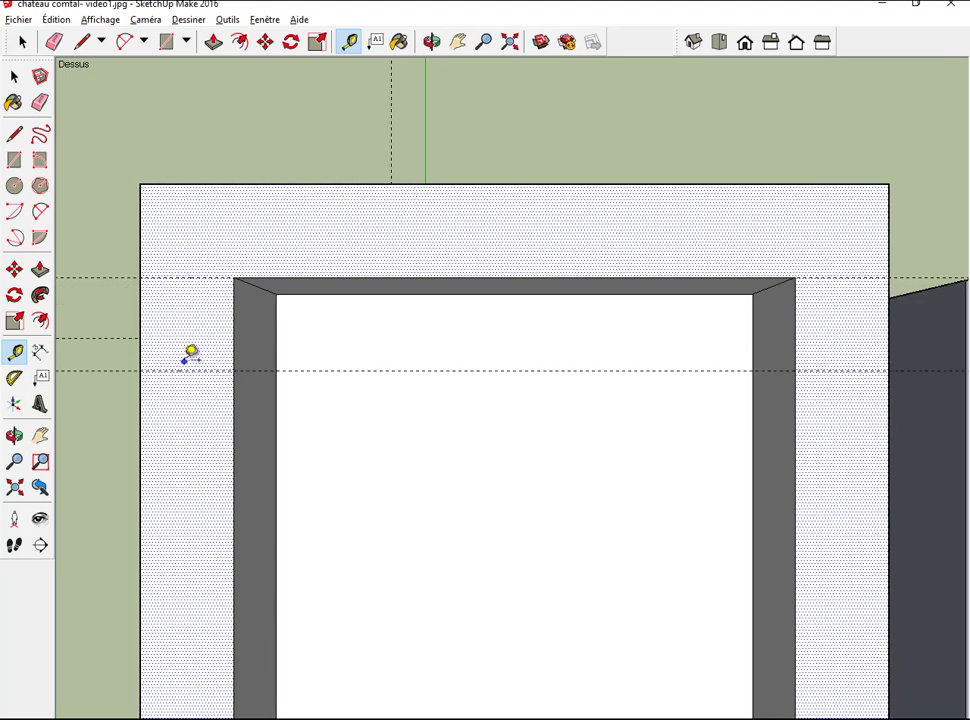
left_click(169, 370)
type("20")
key("Return")
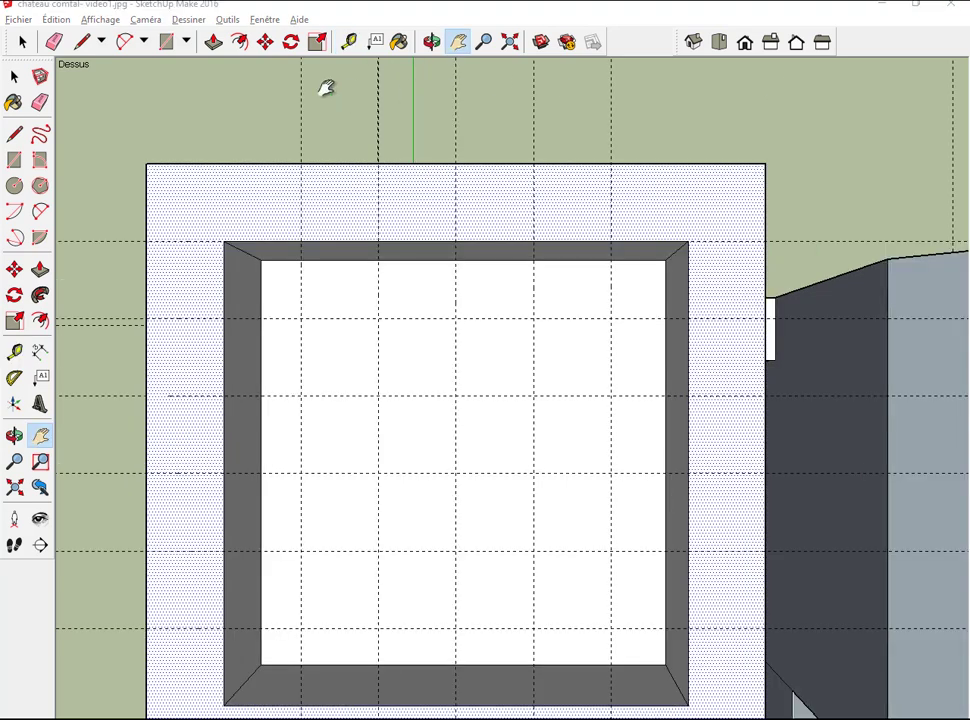
left_click(83, 43)
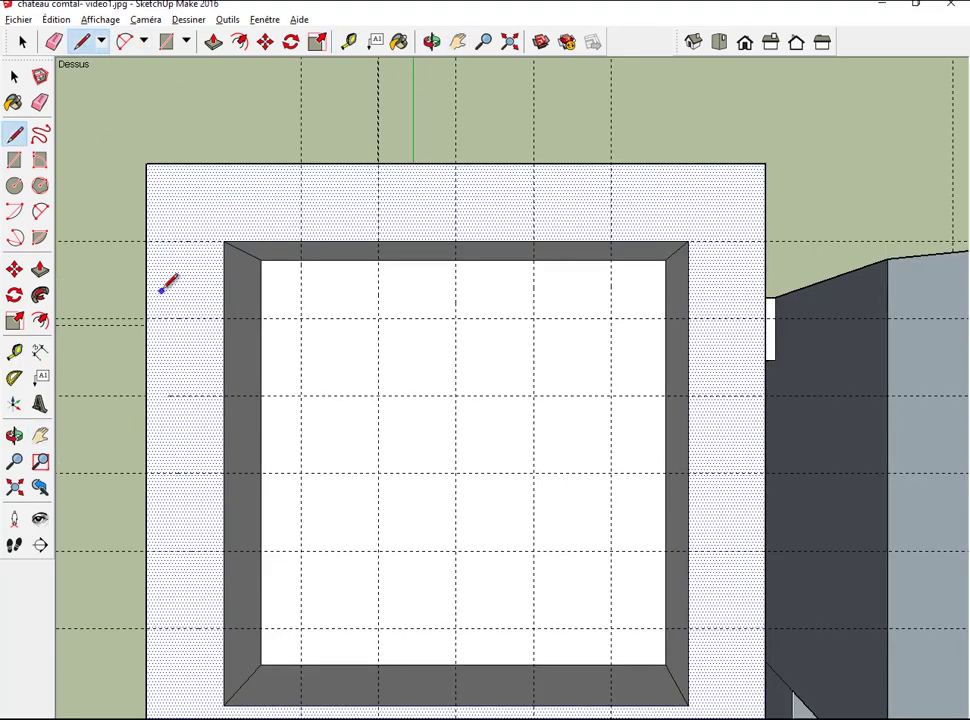
Step: Draw a small rectangle on the rim's corner along the guides
left_click(223, 318)
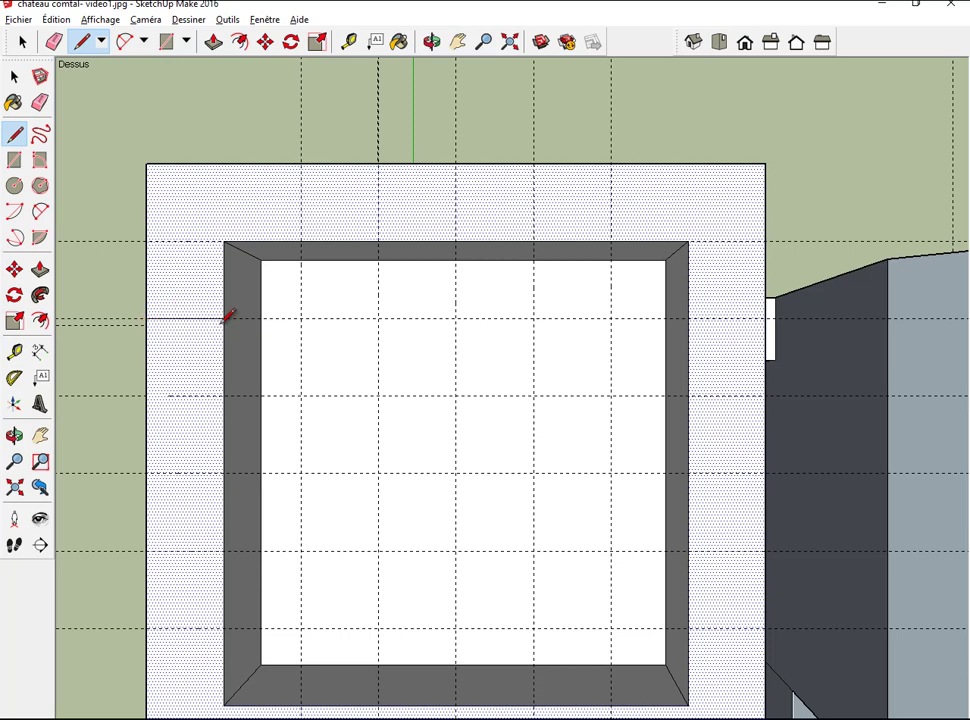
left_click(147, 396)
left_click(431, 41)
mouse_move(440, 80)
left_mouse_down()
mouse_move(362, 130)
mouse_move(359, 178)
mouse_move(305, 95)
left_mouse_up()
Step: Raise the corner block into a merlon and push the rim strips down into gaps, then view isometric
left_click(213, 41)
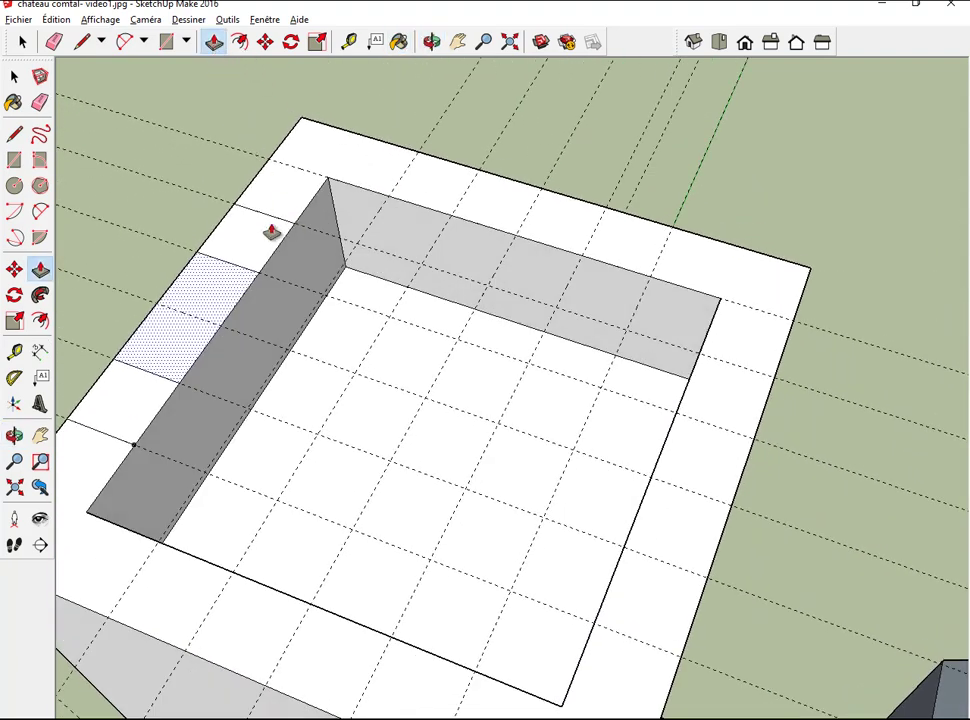
left_click_drag(273, 238, 278, 219)
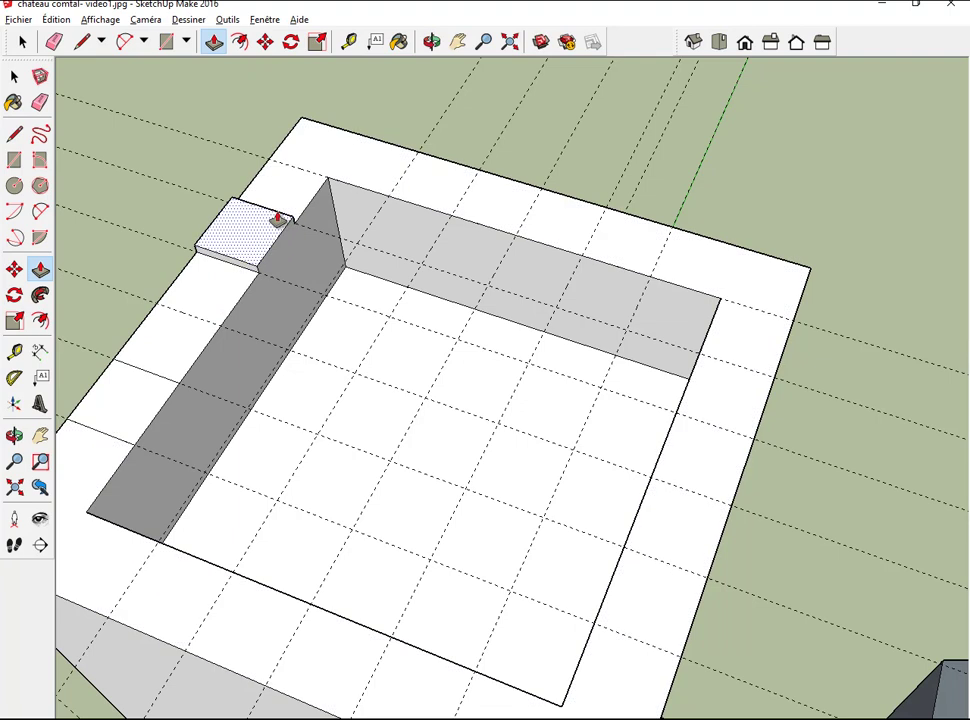
left_click(278, 219)
left_click_drag(260, 216, 299, 219)
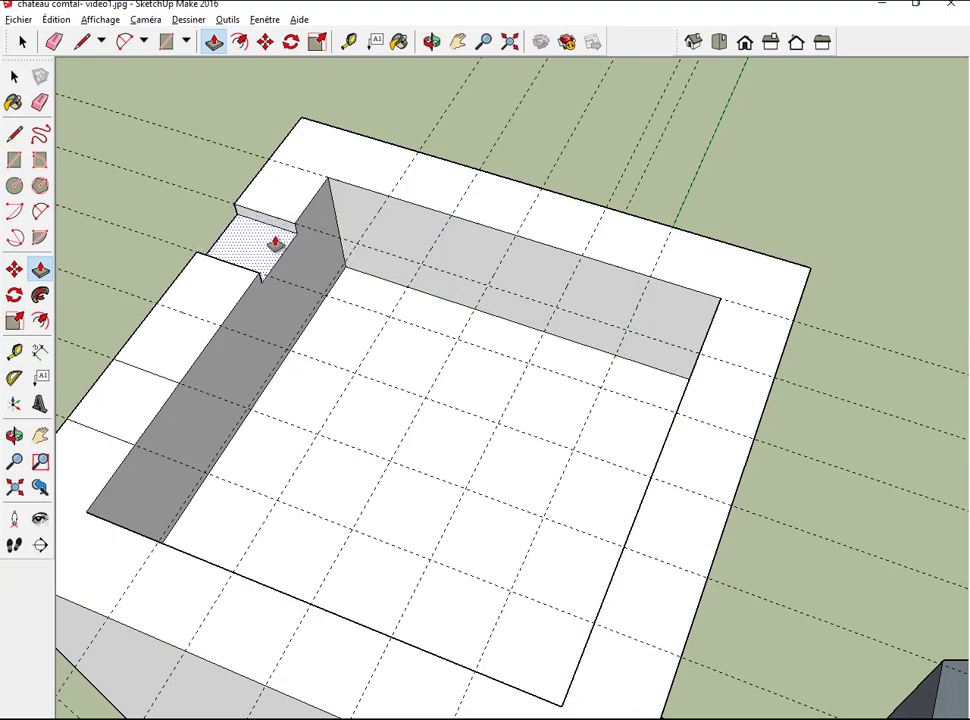
left_click(299, 219)
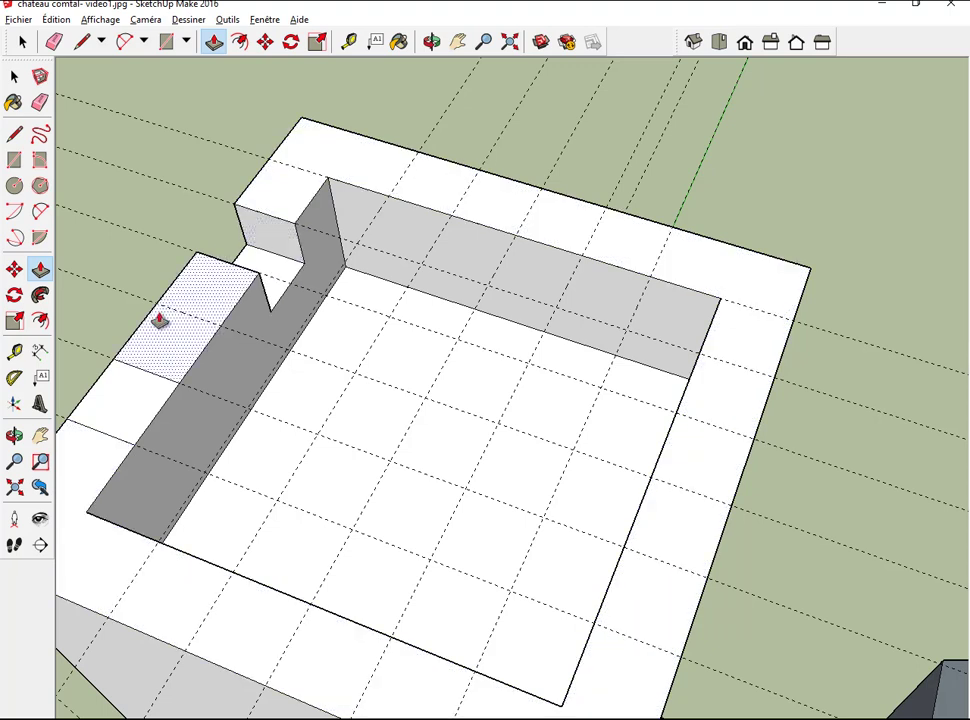
mouse_move(156, 400)
left_mouse_down()
mouse_move(165, 410)
mouse_move(190, 379)
left_mouse_up()
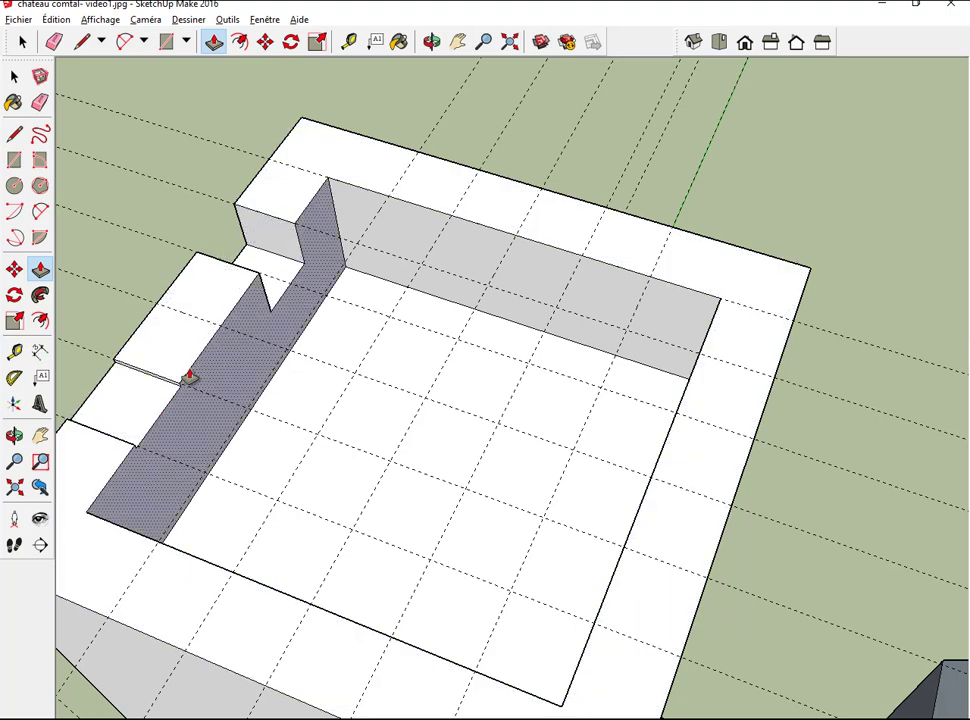
left_click_drag(653, 288, 658, 305)
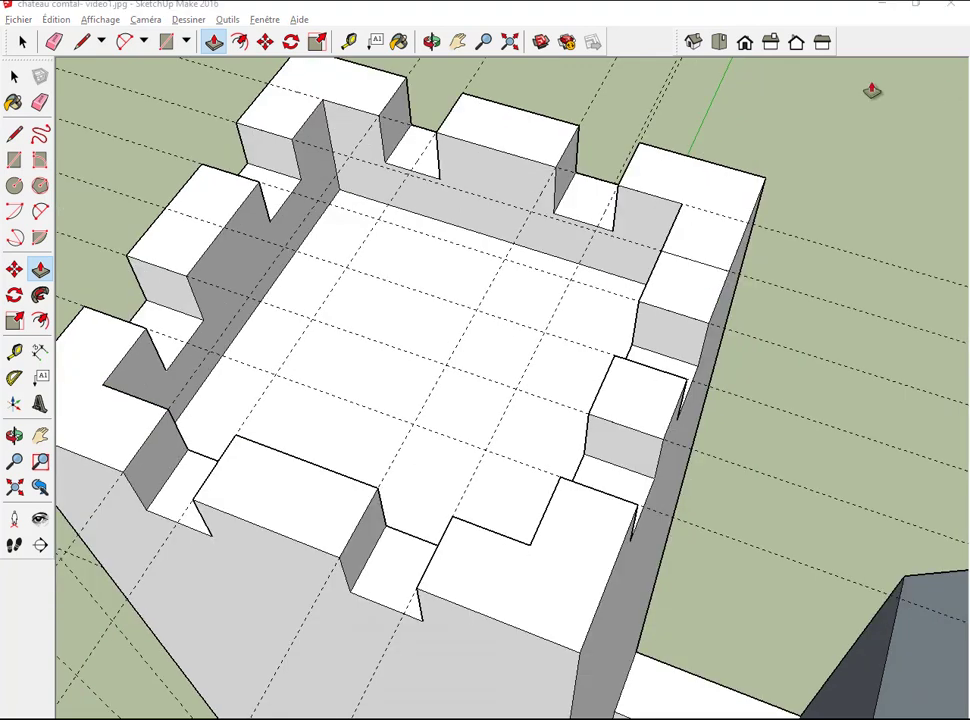
left_click(693, 42)
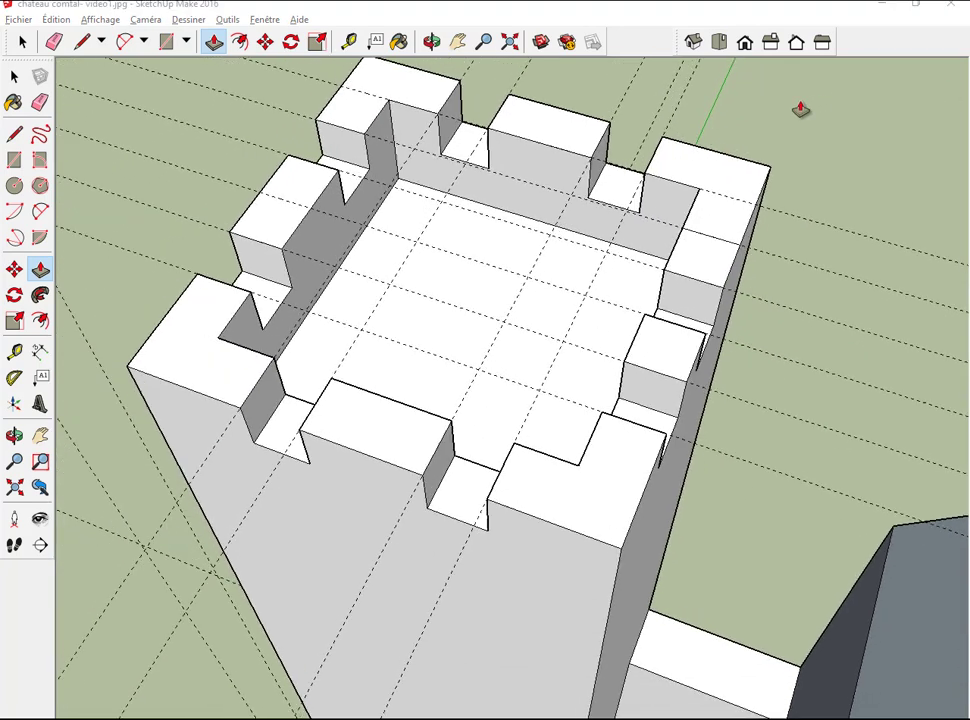
left_click(693, 42)
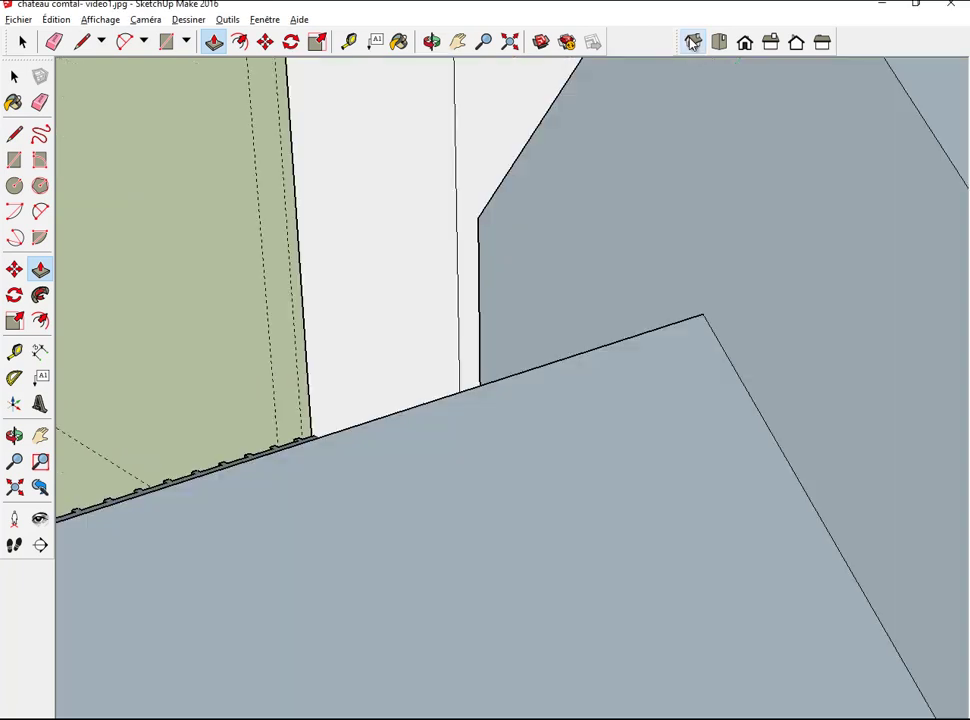
Step: Zoom to fit the castle and erase the stray guide line over it
left_click(510, 42)
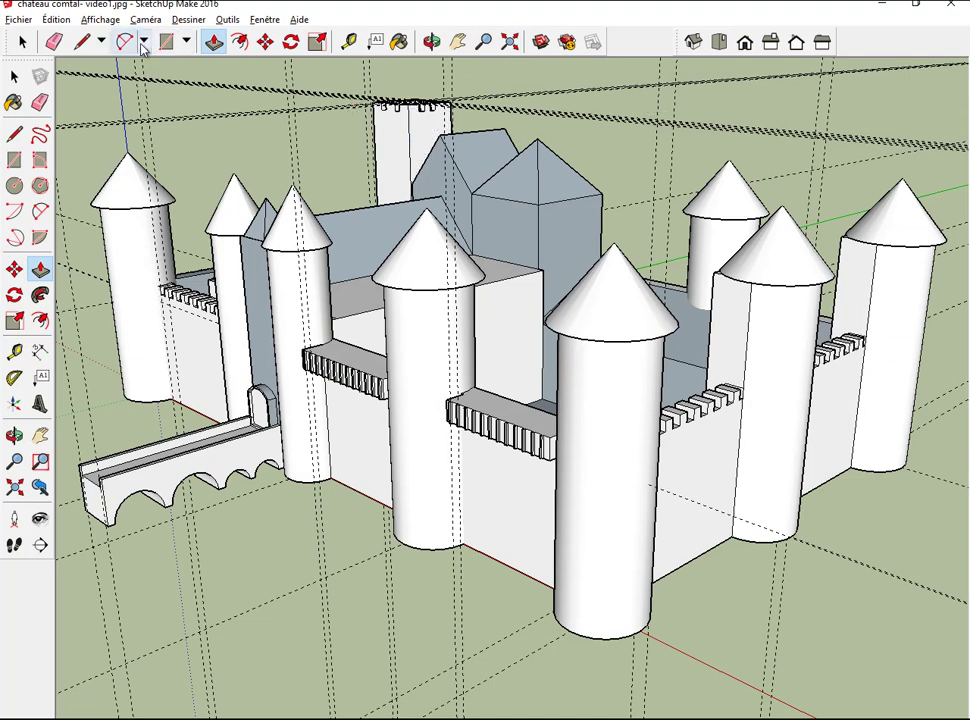
left_click(57, 41)
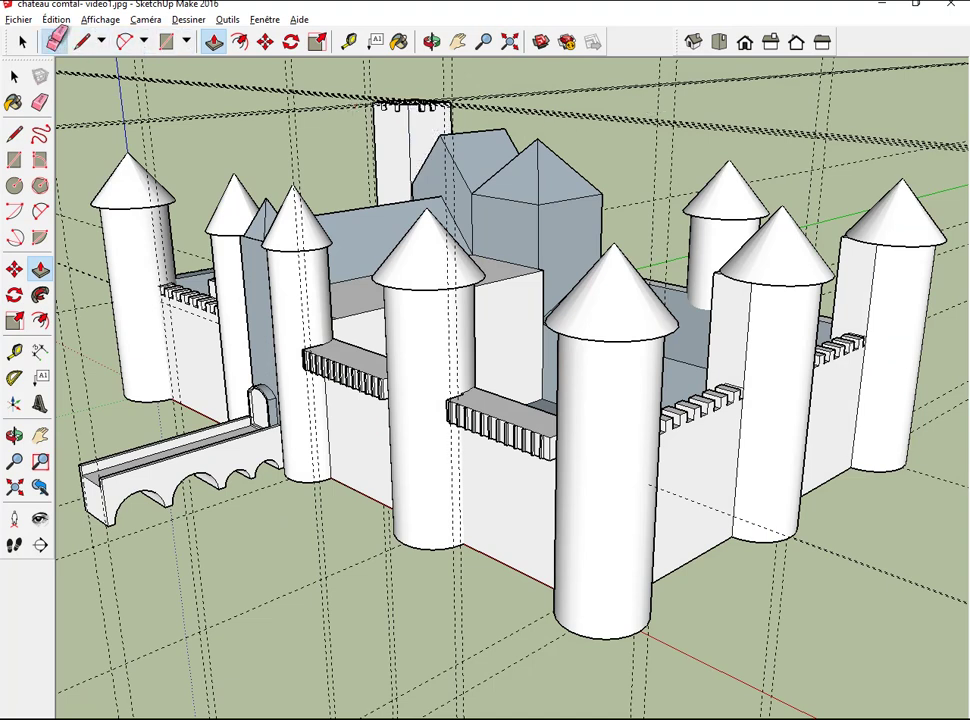
left_click(112, 122)
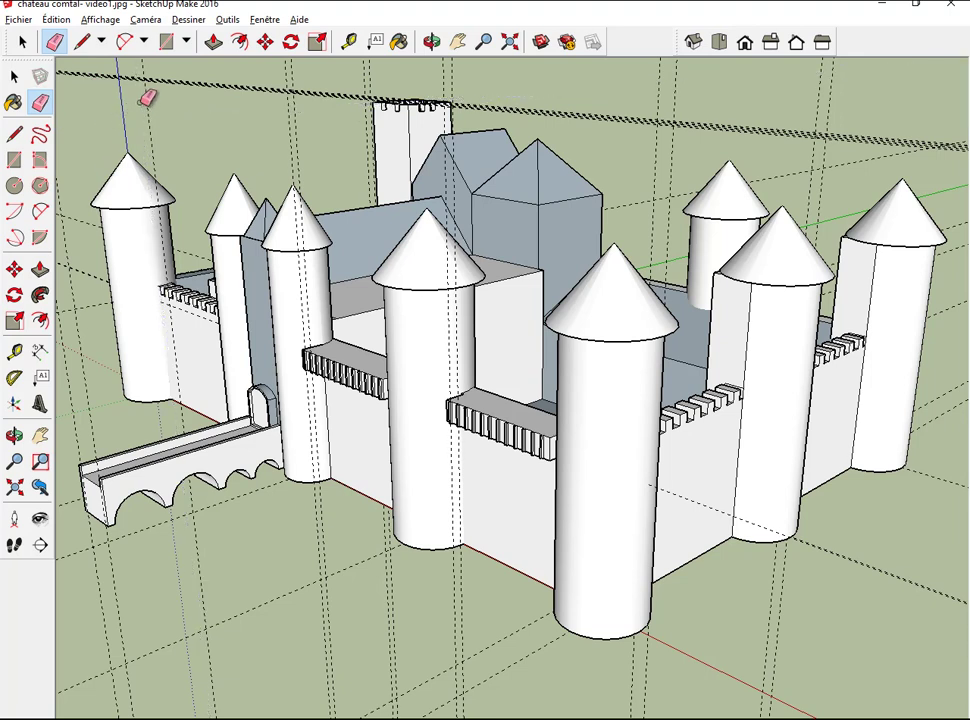
Step: Toggle Axes and Guides off and back on, and turn off Géométrie cachée
left_click(100, 19)
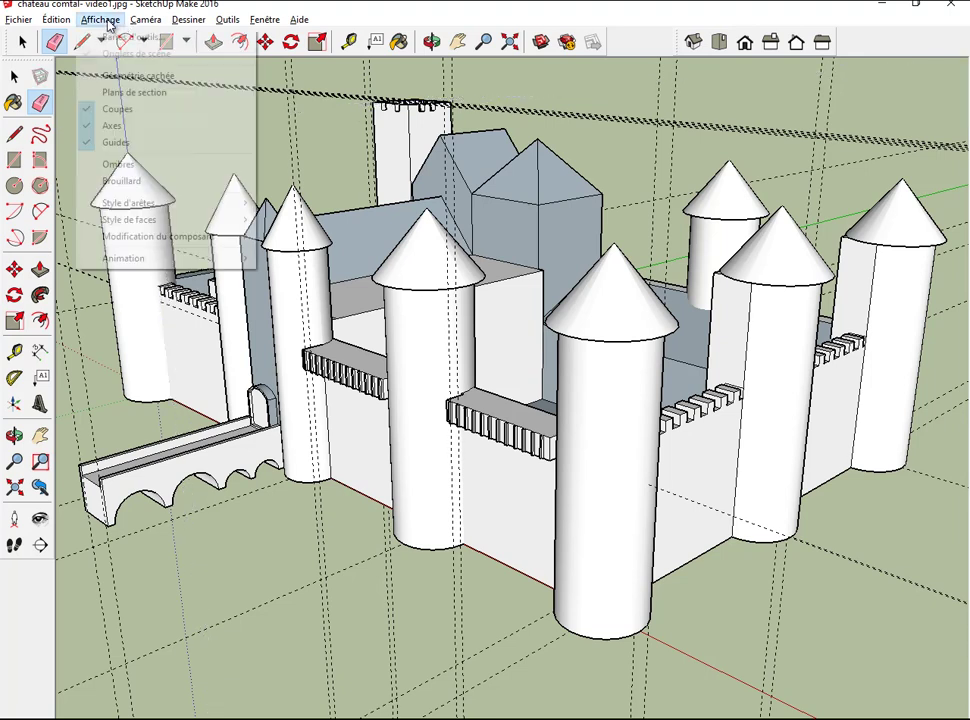
left_click(118, 125)
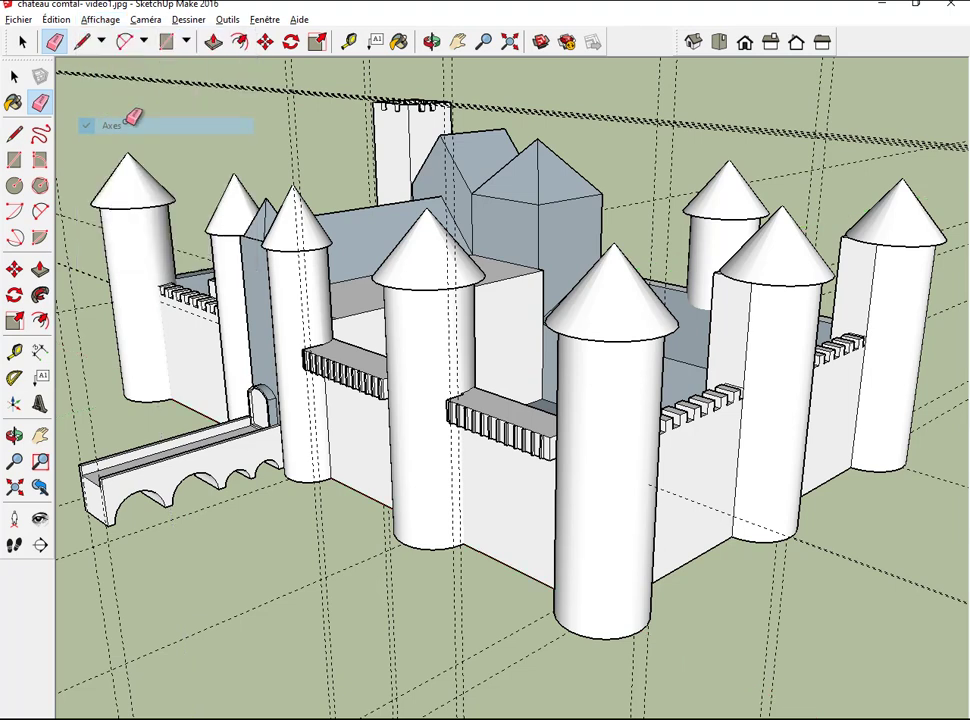
left_click(100, 19)
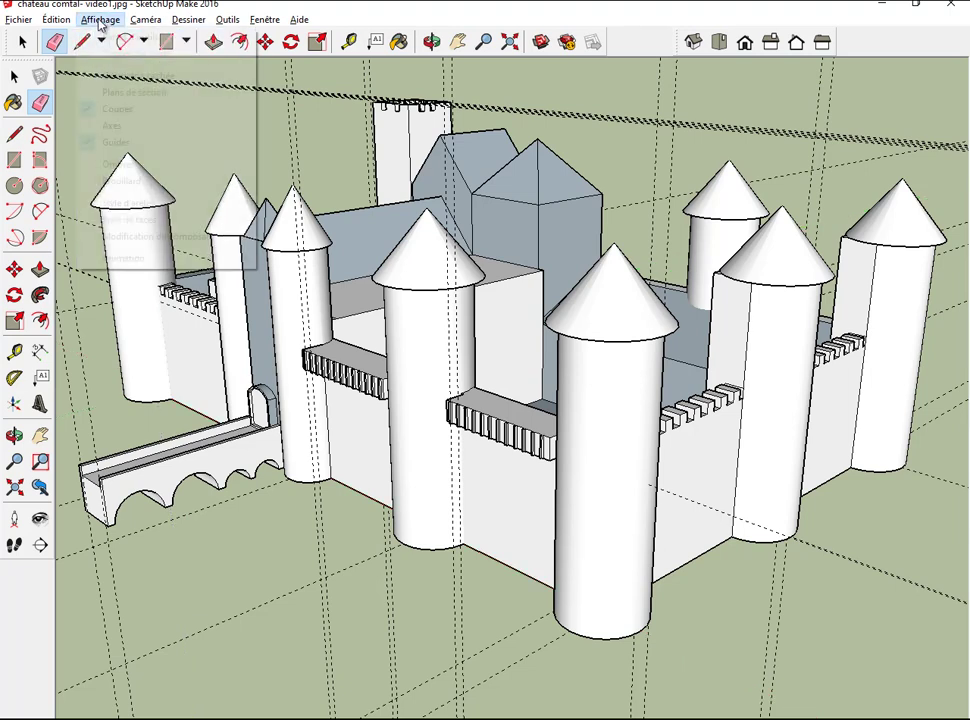
left_click(118, 142)
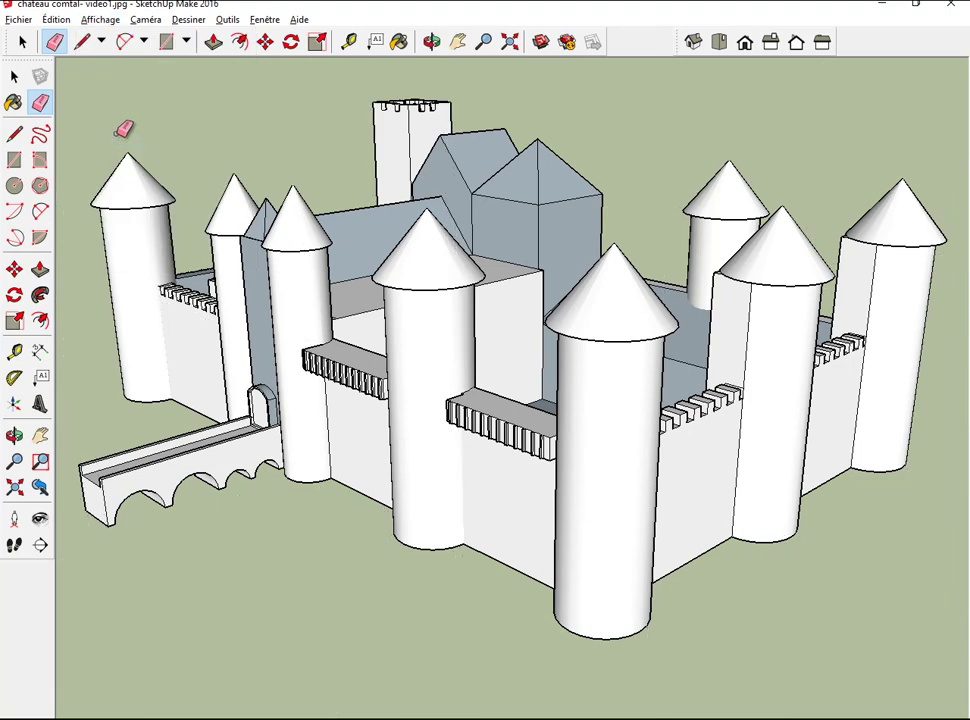
left_click(106, 21)
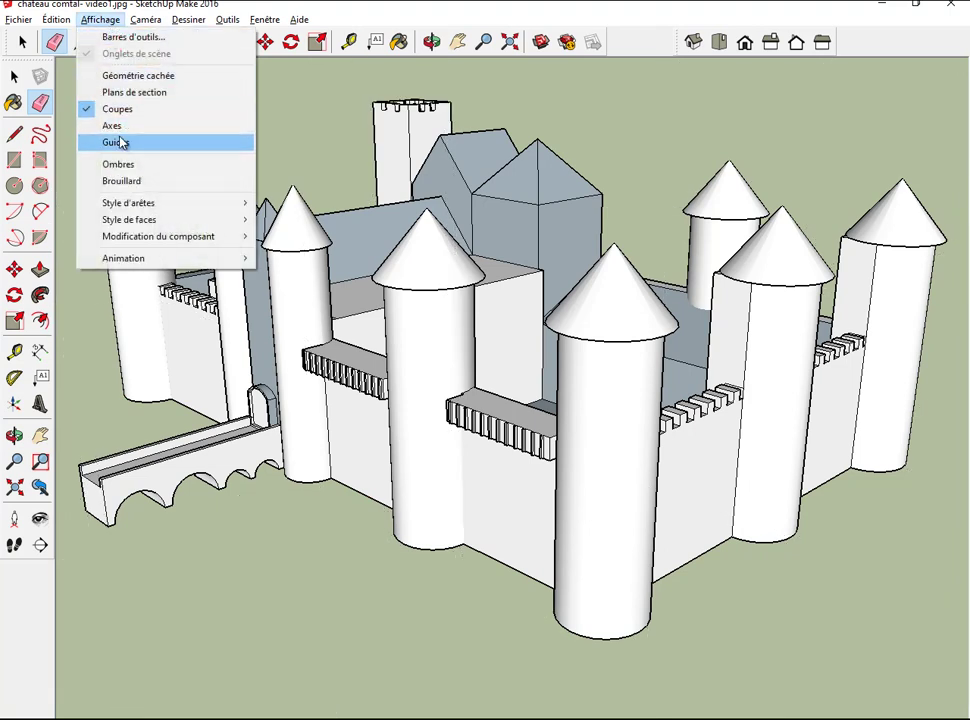
left_click(120, 142)
left_click(100, 20)
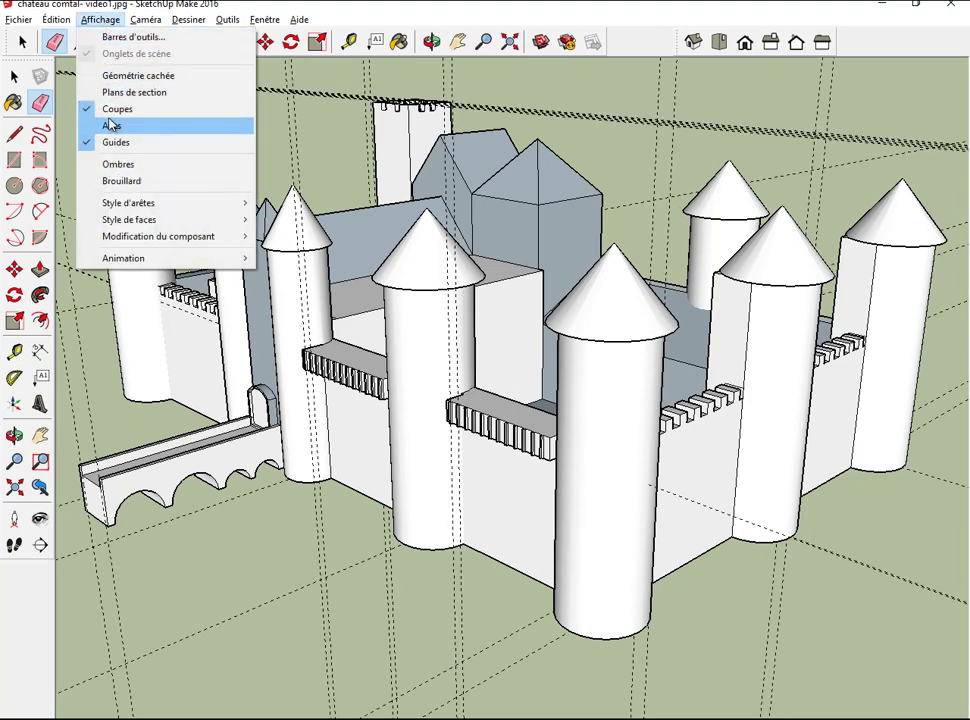
left_click(113, 123)
left_click(108, 20)
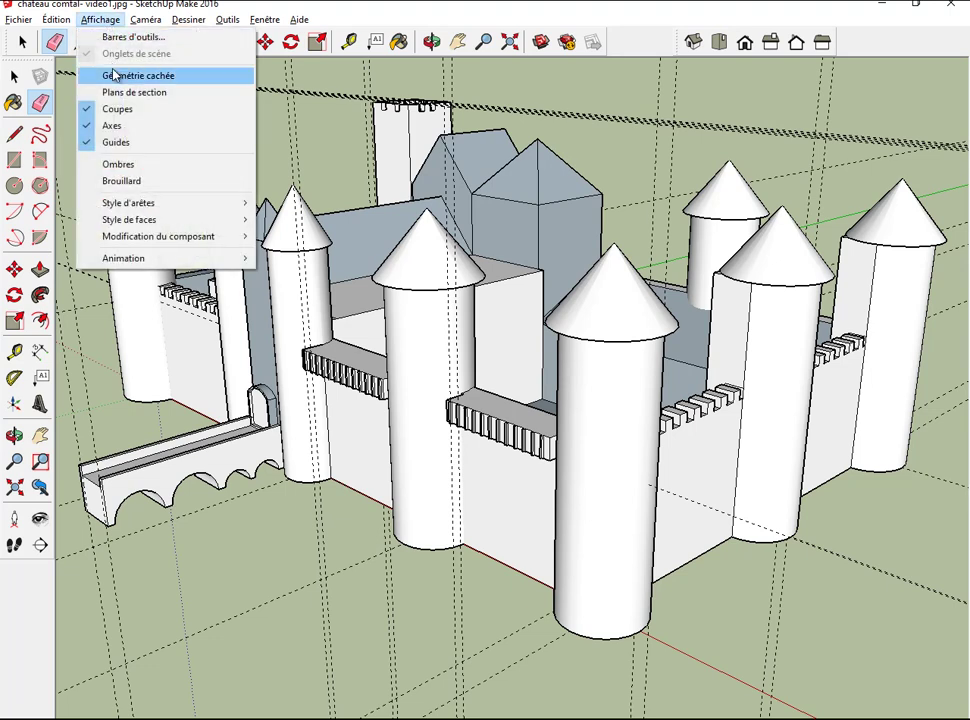
left_click(110, 76)
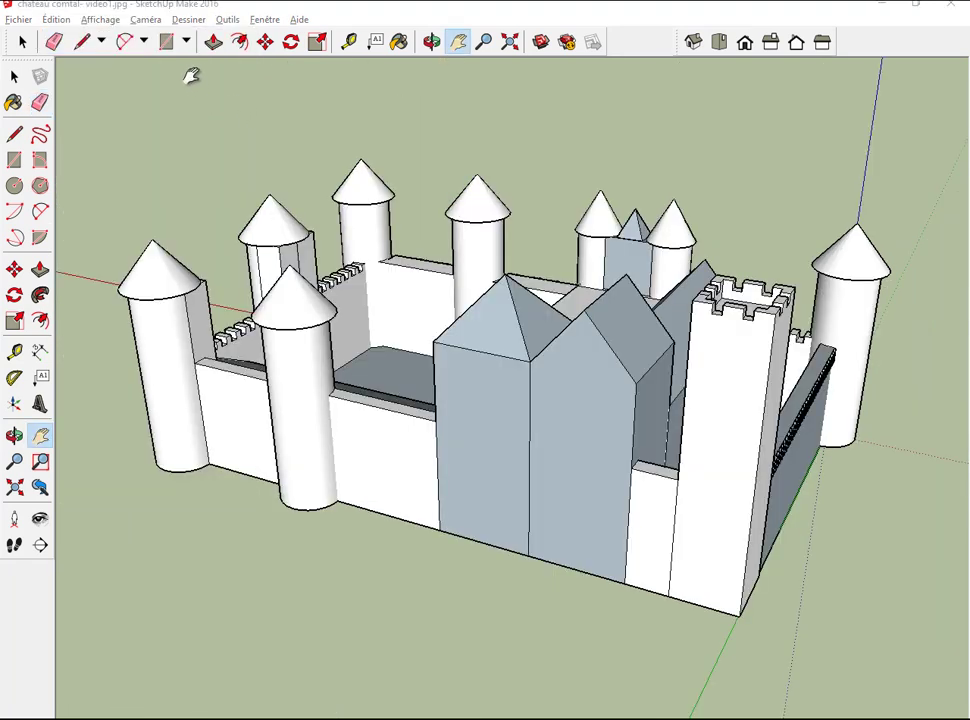
left_click(174, 43)
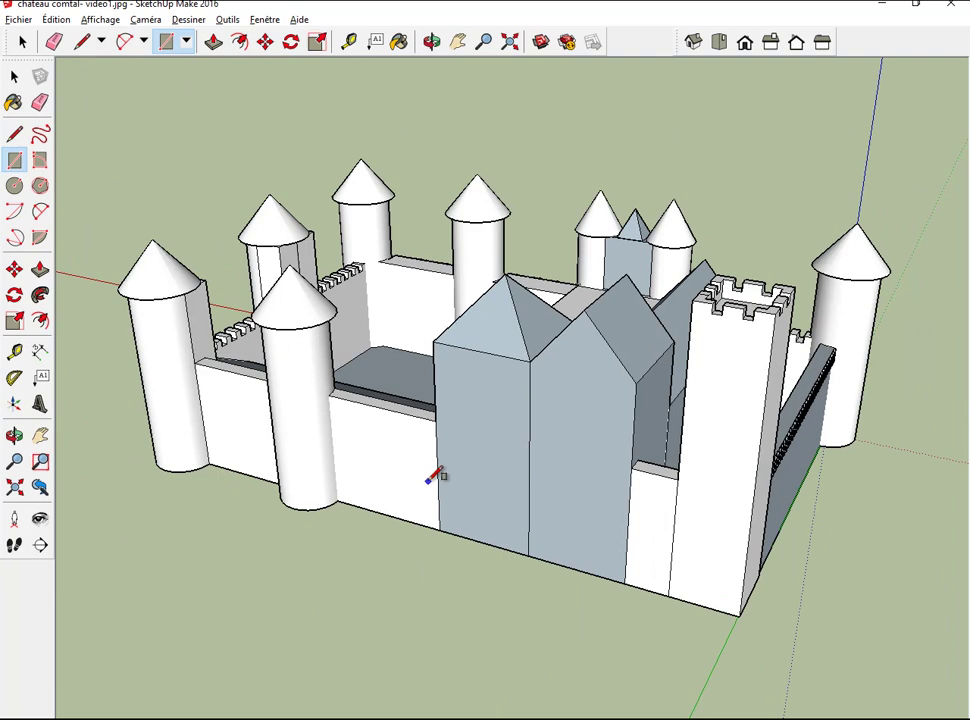
Step: Draw a small square on the ground before the front wall, raise it into a thin post, and select it
scroll(392, 591, "up", 2)
scroll(392, 594, "up", 3)
scroll(422, 550, "up", 1)
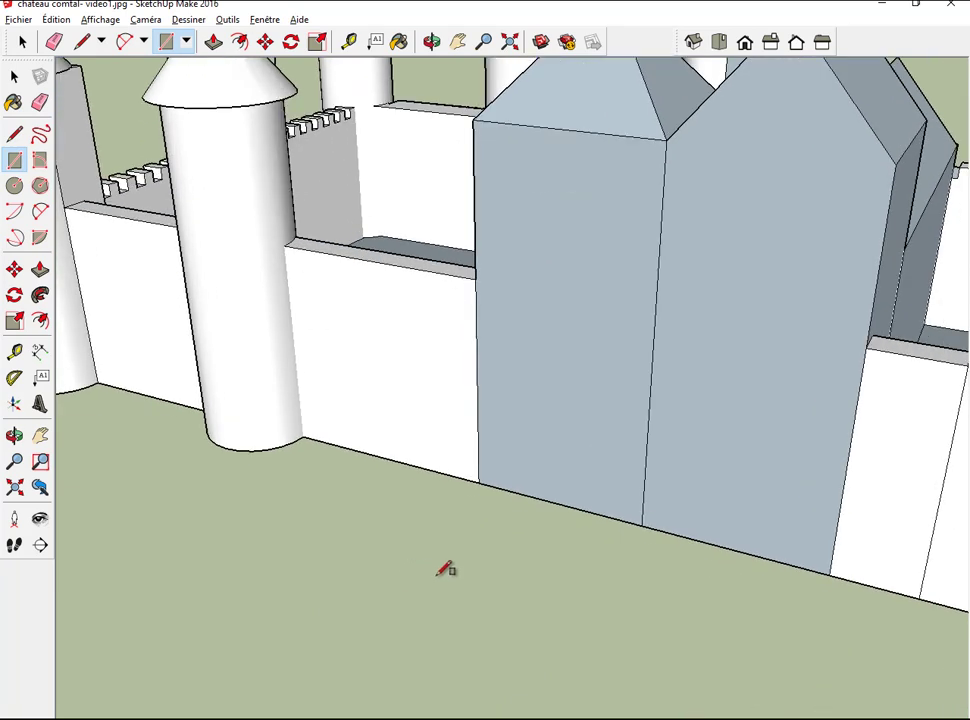
left_click(428, 583)
left_click(452, 590)
left_click(213, 41)
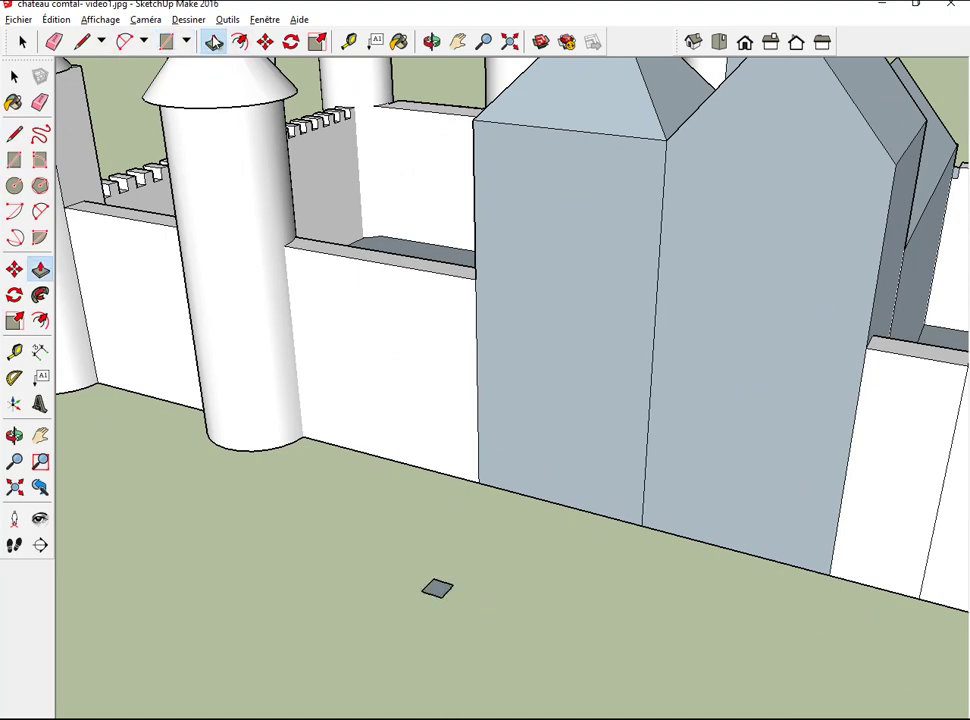
left_click(437, 588)
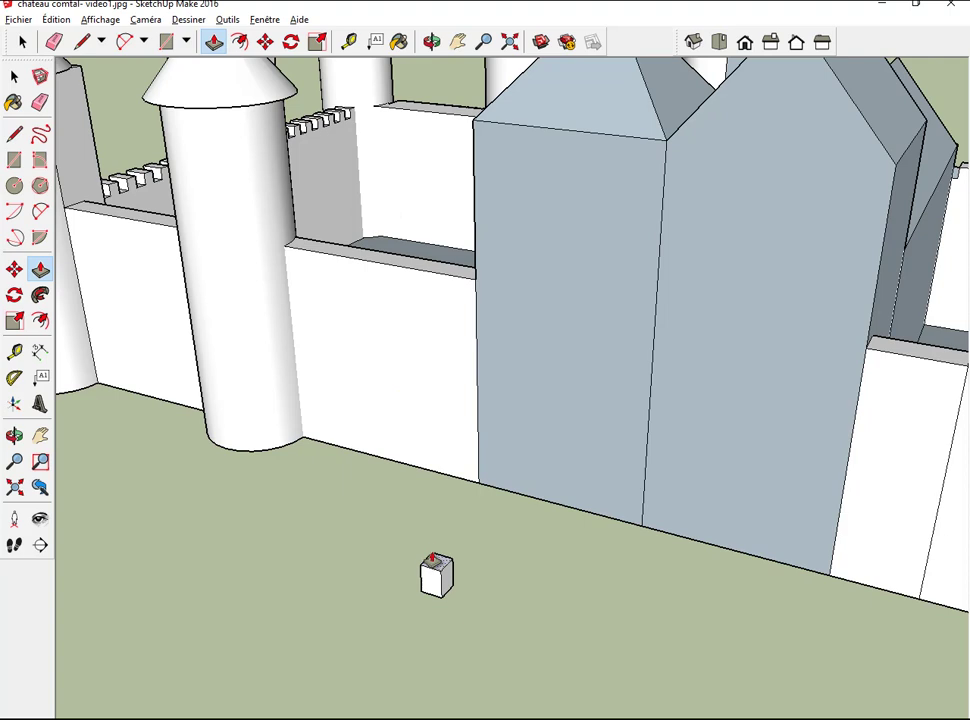
left_click(427, 507)
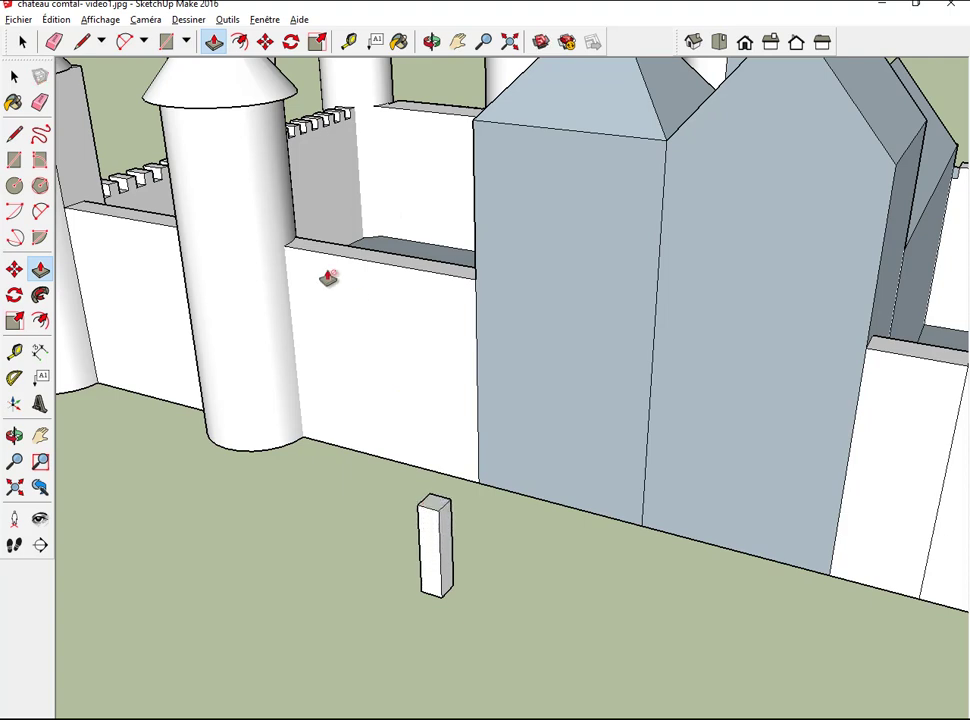
left_click(22, 41)
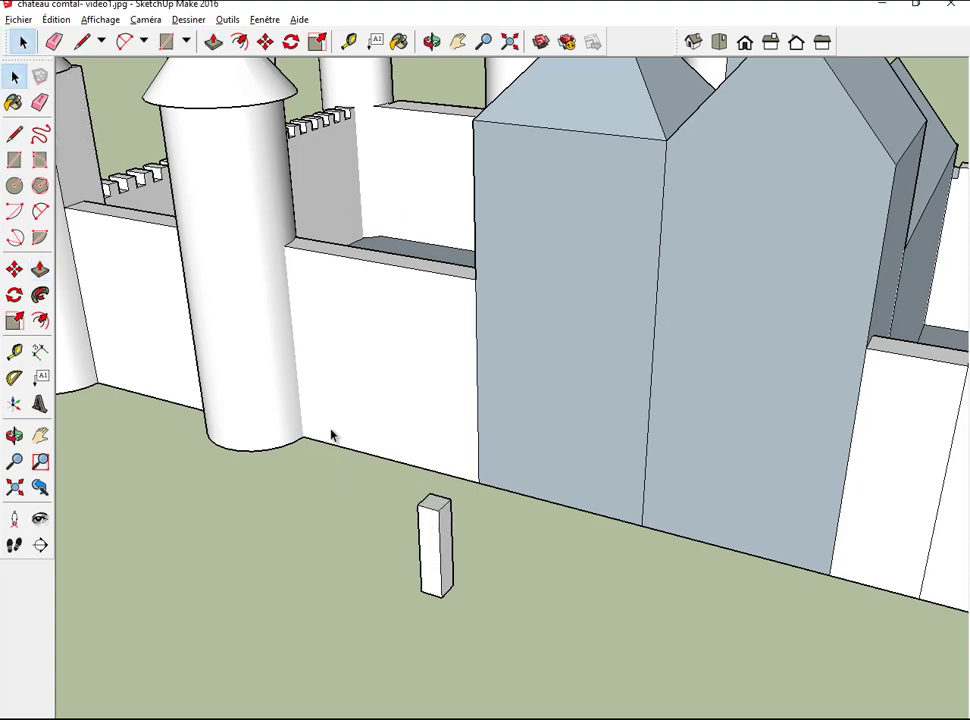
triple_click(435, 547)
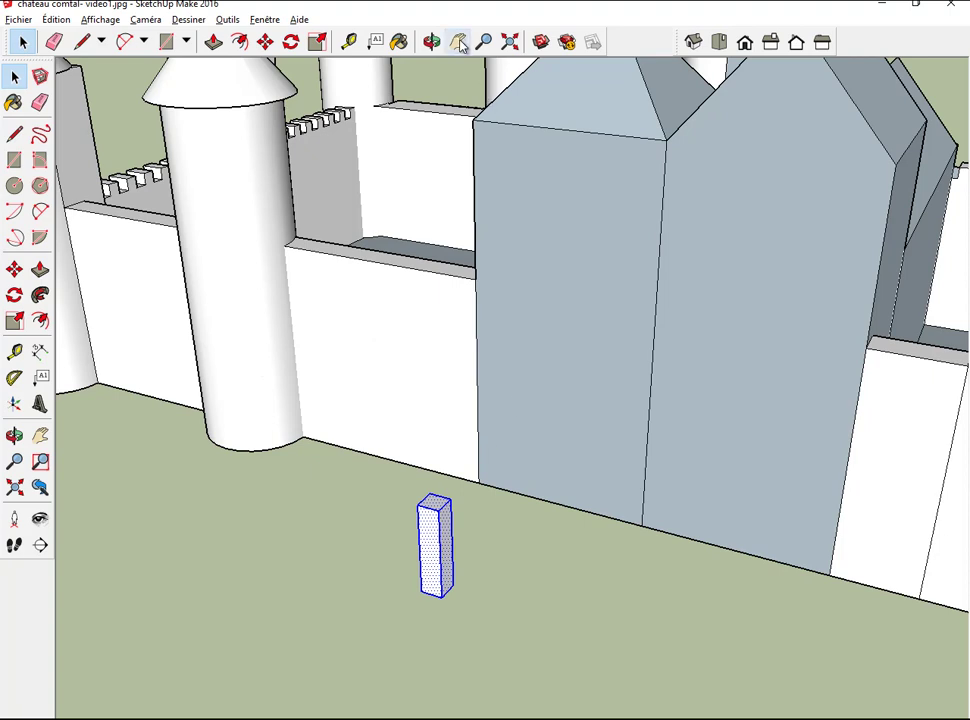
Step: Move the small post into the valley between the gatehouse roofs and raise it into a chimney
left_click(458, 41)
left_click_drag(459, 190, 287, 180)
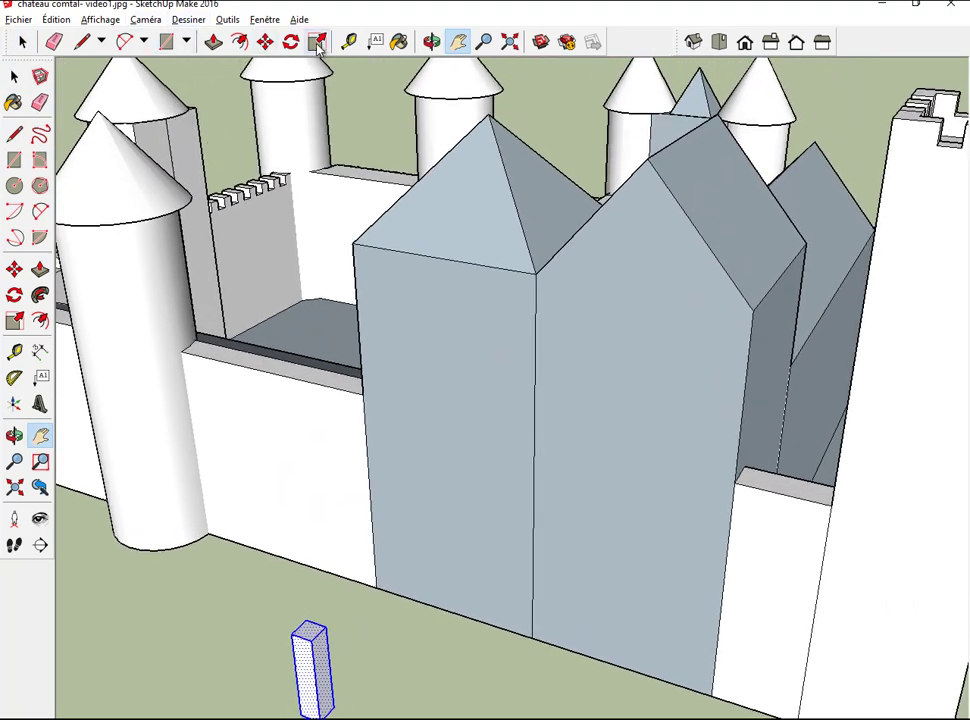
left_click(431, 41)
mouse_move(325, 112)
left_mouse_down()
mouse_move(375, 136)
mouse_move(398, 135)
left_mouse_up()
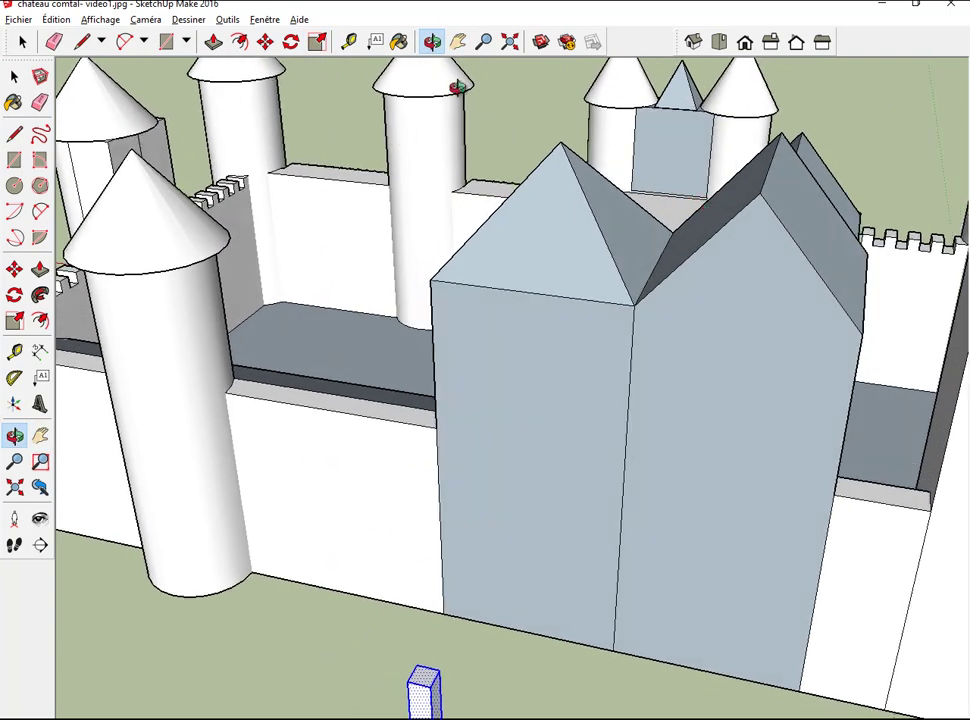
left_click(265, 41)
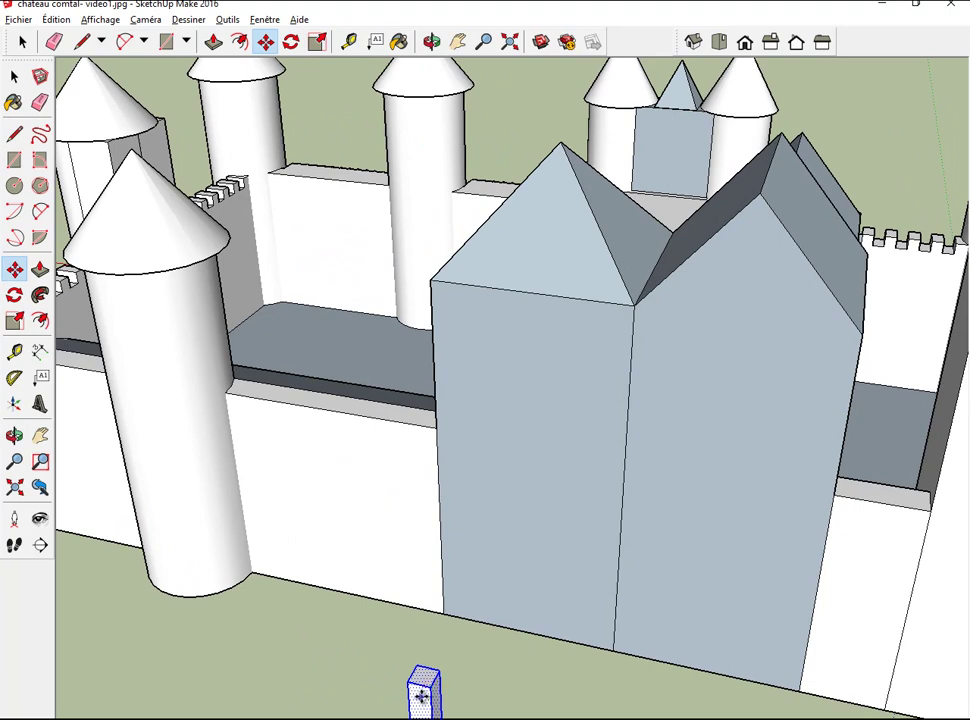
left_click_drag(422, 692, 718, 215)
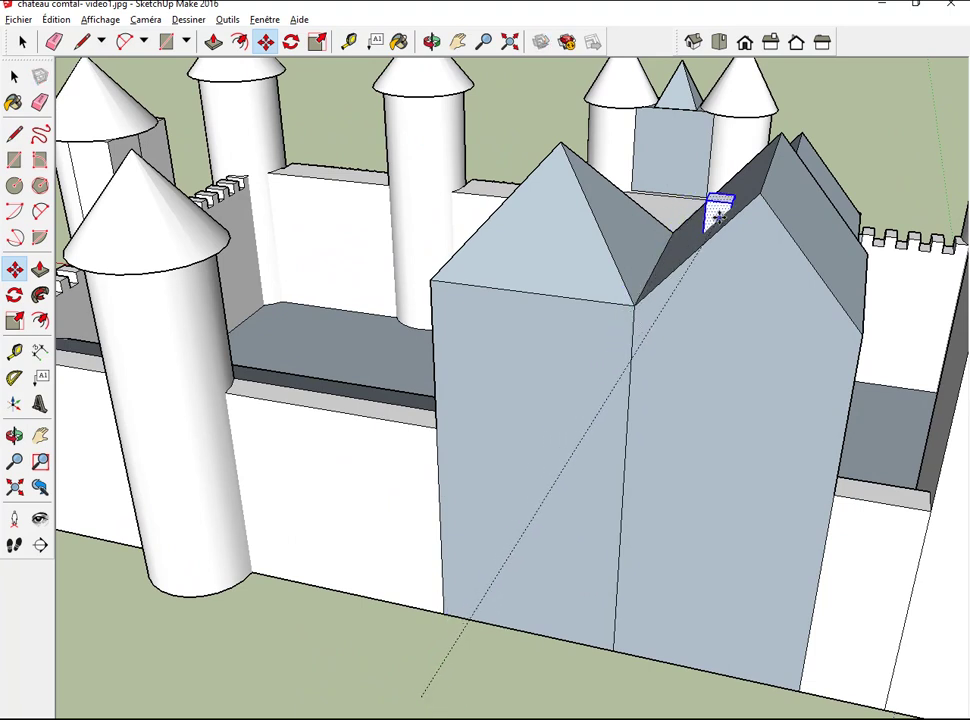
left_click(718, 215)
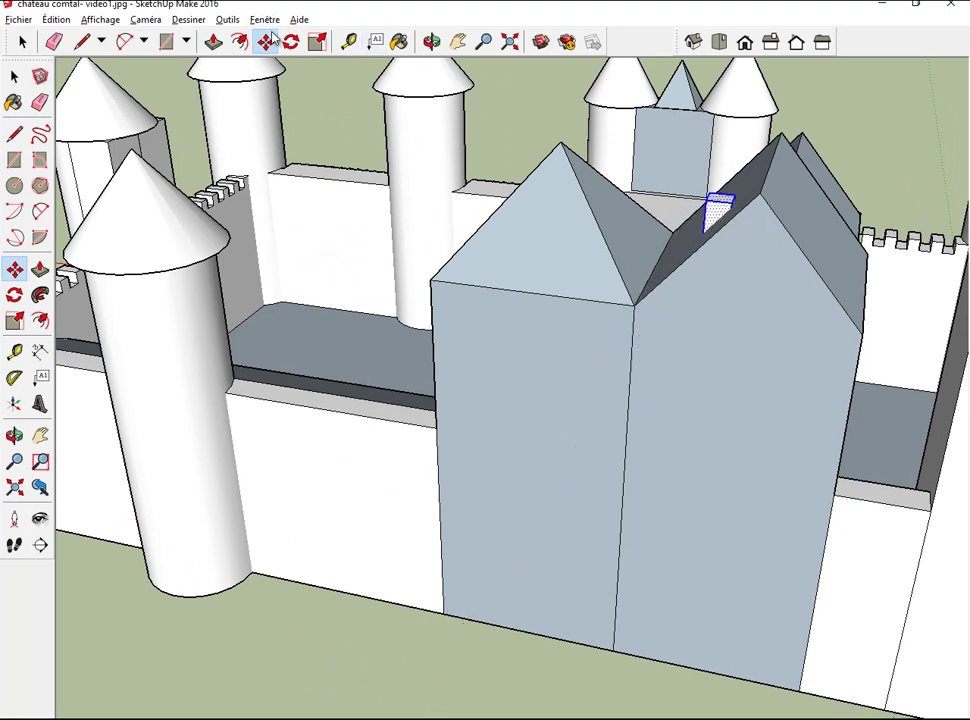
left_click(213, 41)
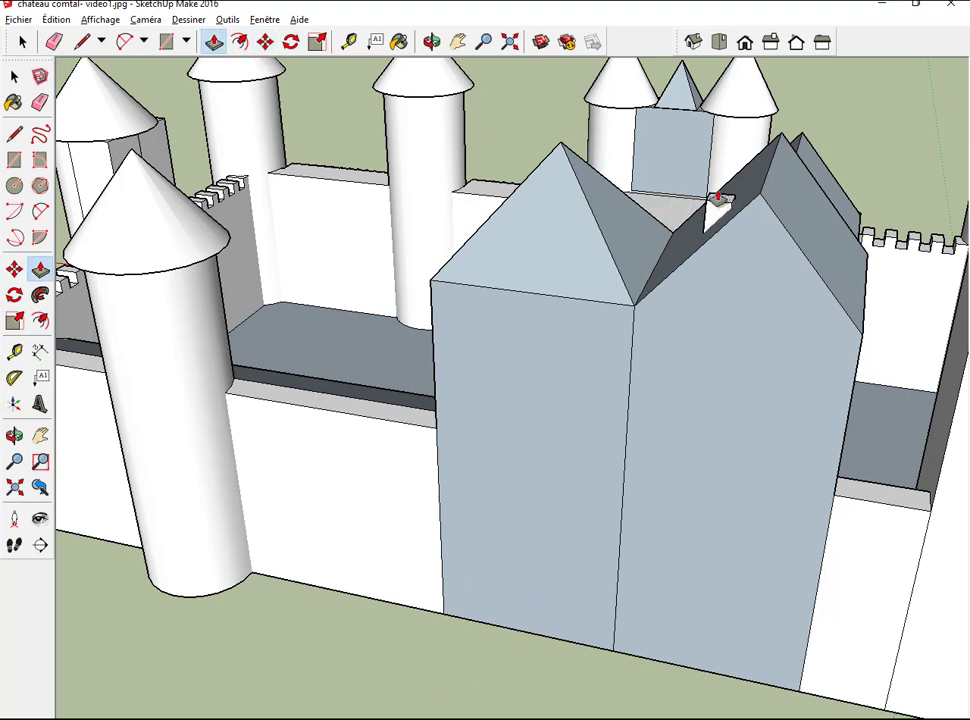
left_click_drag(718, 197, 710, 170)
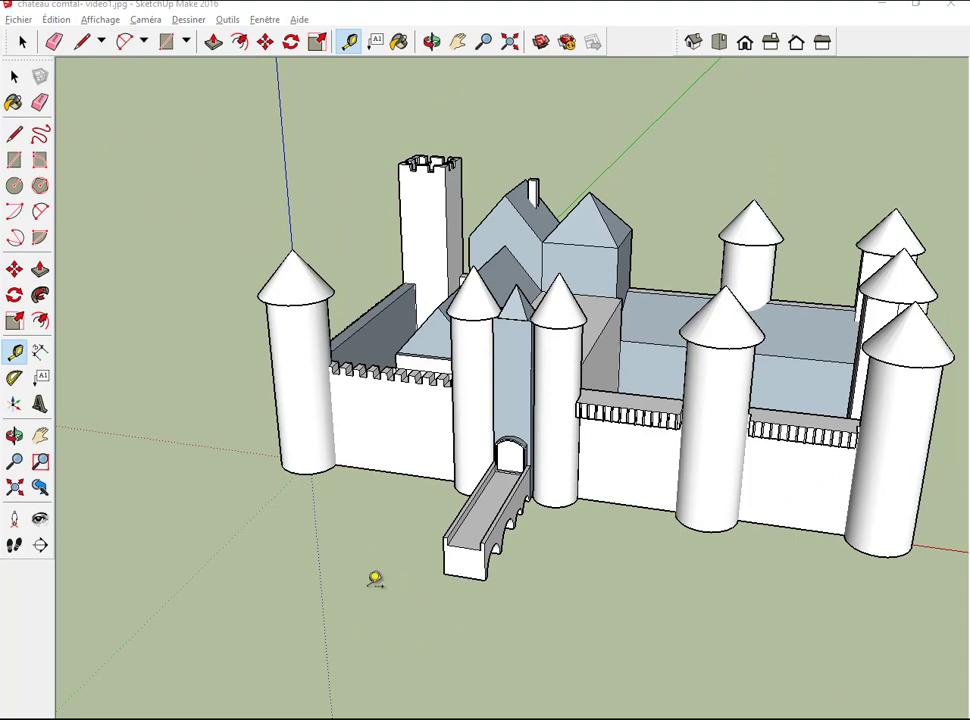
Step: Place two crossing guide lines on the ground before the bridge, one parallel to the red axis
left_click(100, 19)
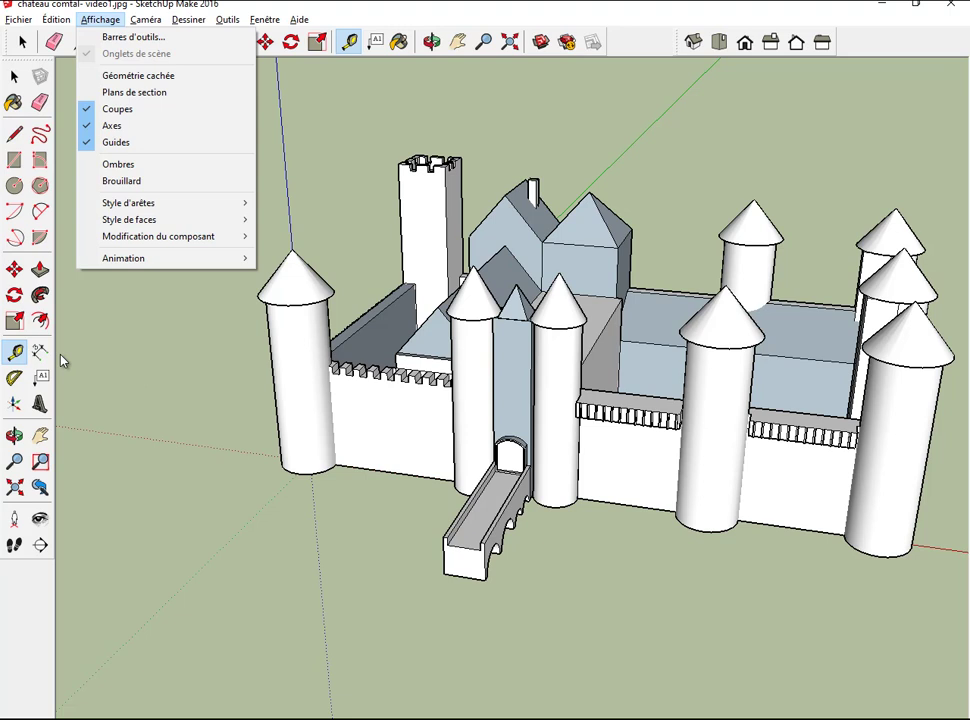
left_click(16, 353)
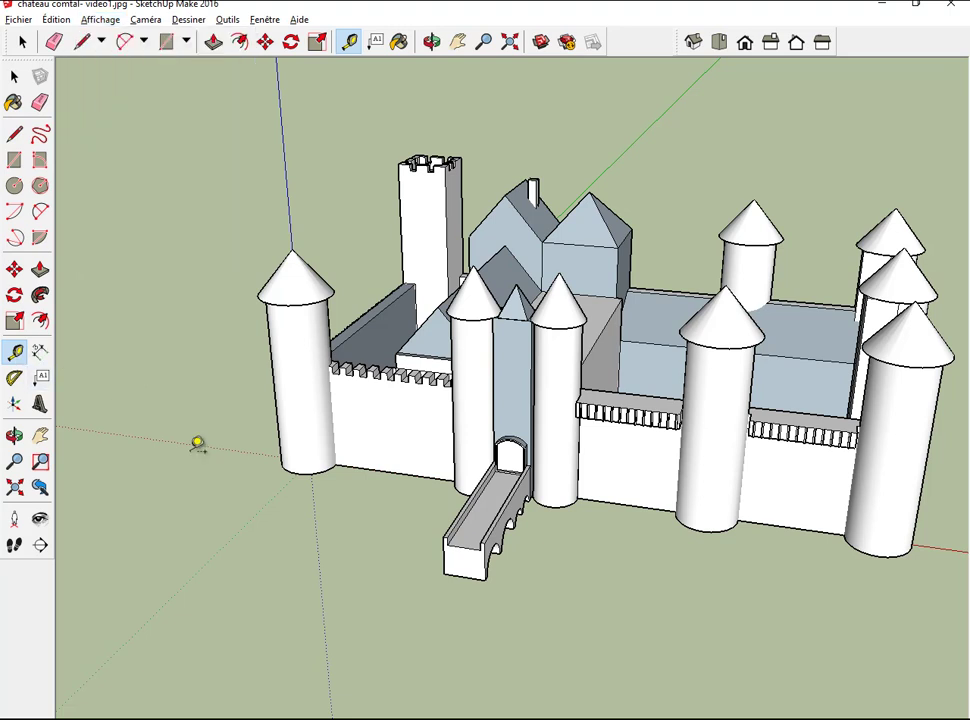
left_click(164, 605)
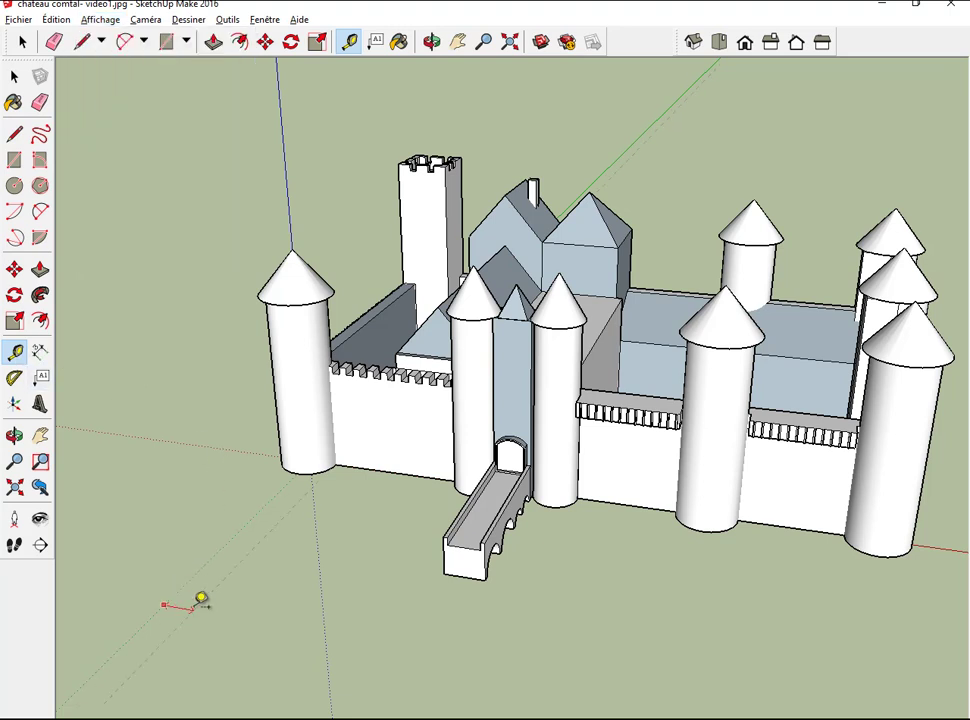
left_click(420, 628)
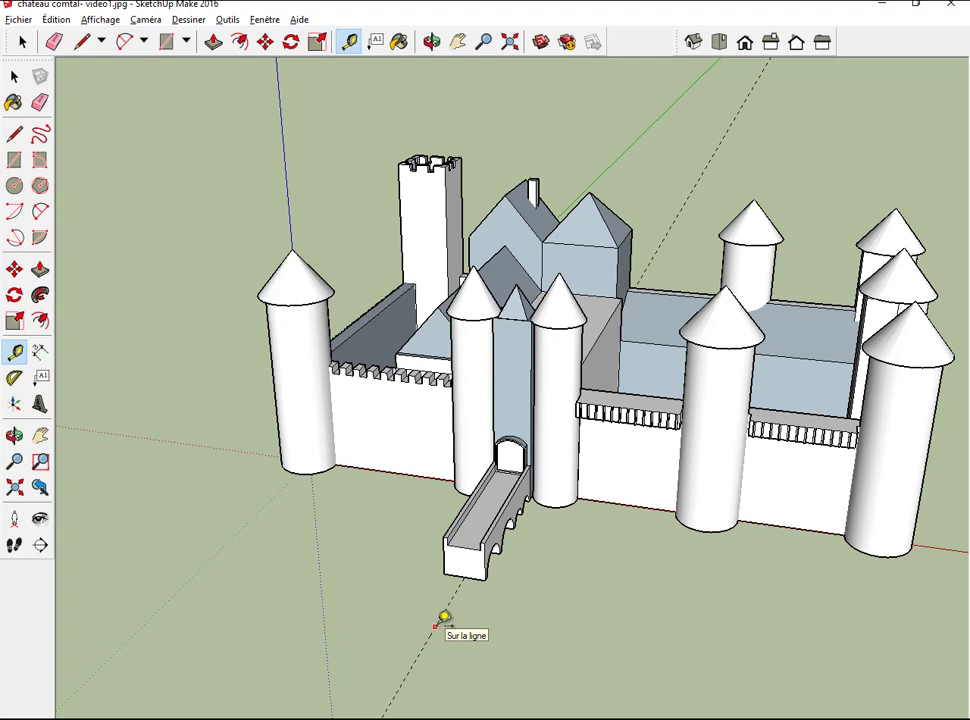
left_click(247, 451)
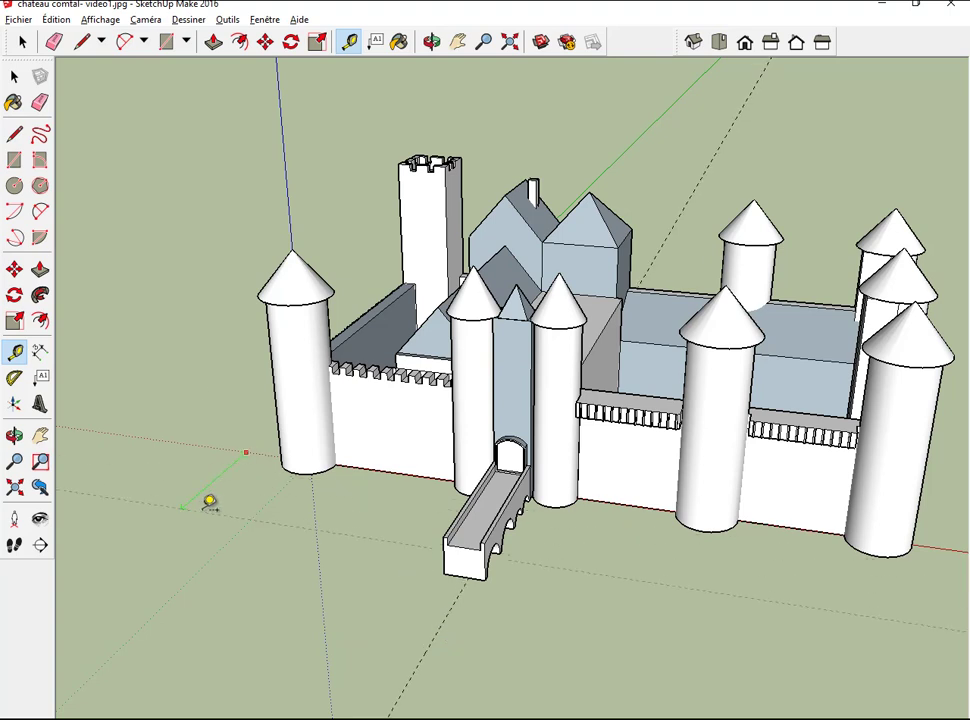
left_click(158, 572)
left_click(457, 42)
left_click_drag(323, 478, 385, 300)
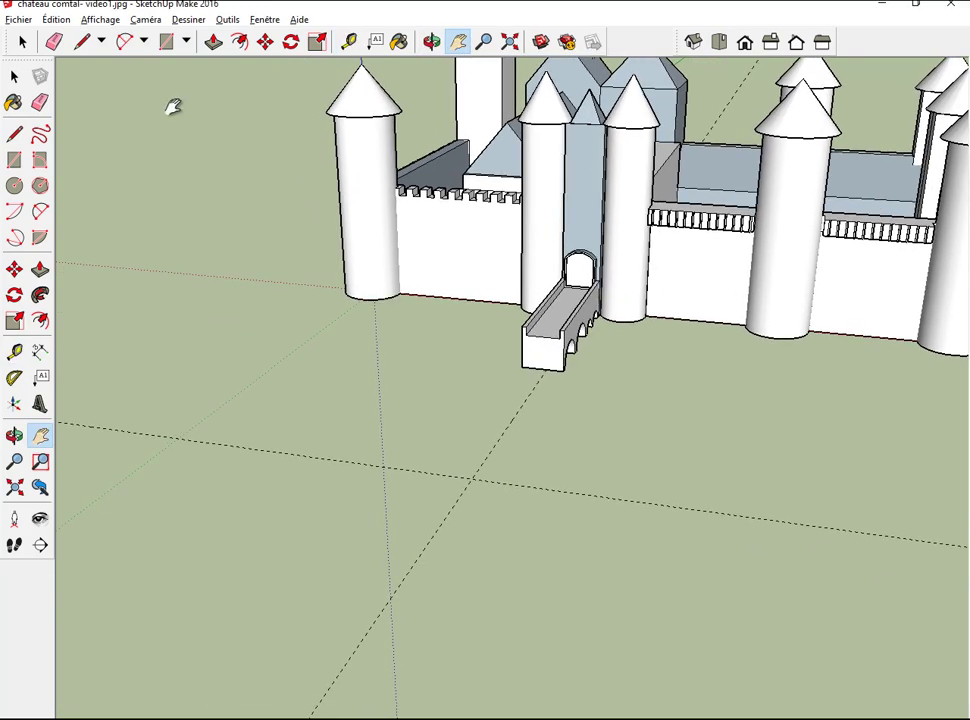
Step: Draw a radius-5 circle at the guide crossing and a concentric inner circle of radius 4.8
left_click(188, 42)
left_click(195, 100)
left_click(472, 478)
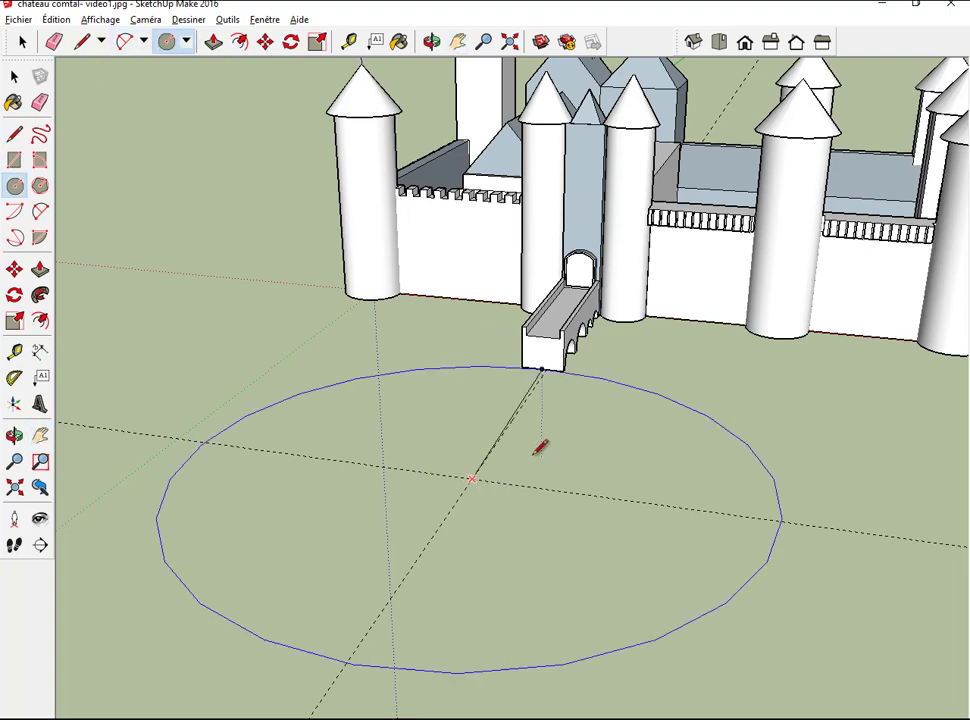
type("5")
key("Return")
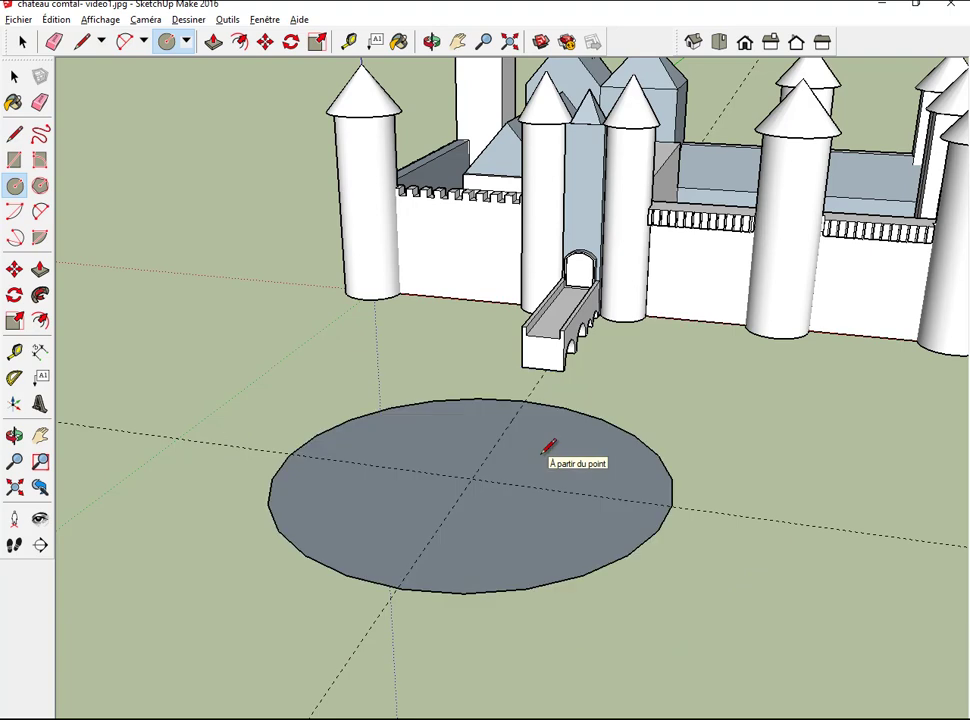
left_click(472, 478)
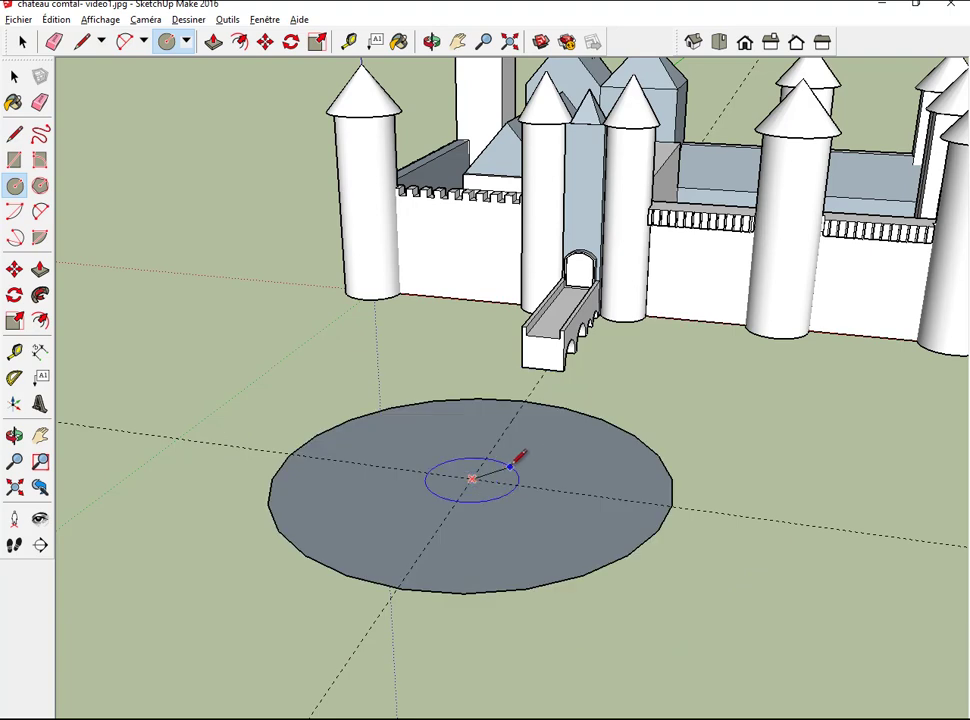
type("4.8")
key("Return")
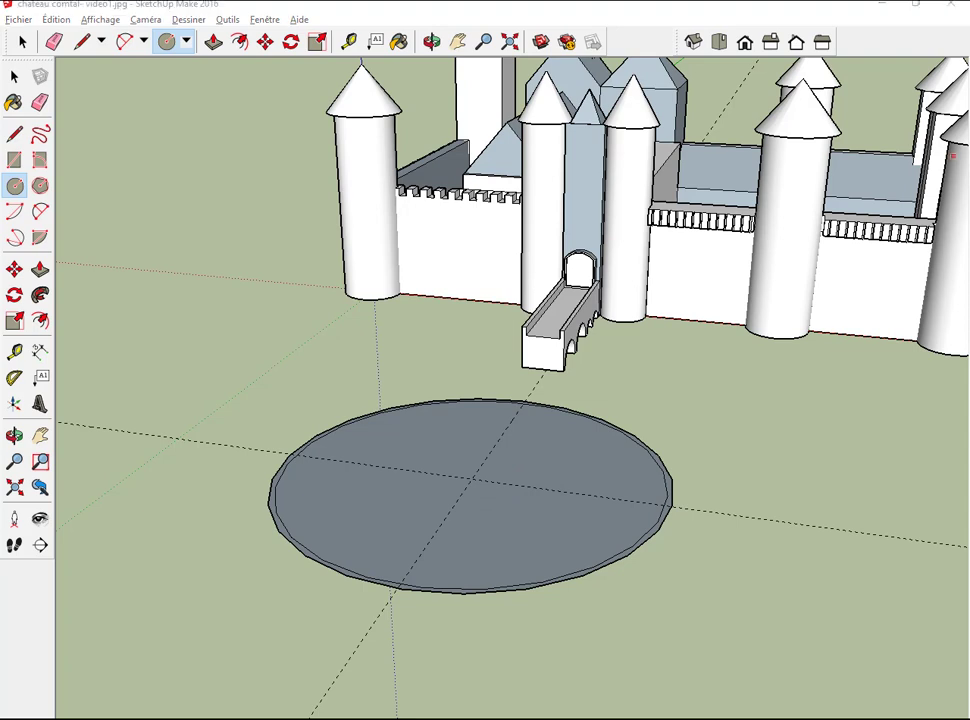
Step: Split the circles along their diameter, erase the upper arc, and select the half-disc
left_click(84, 44)
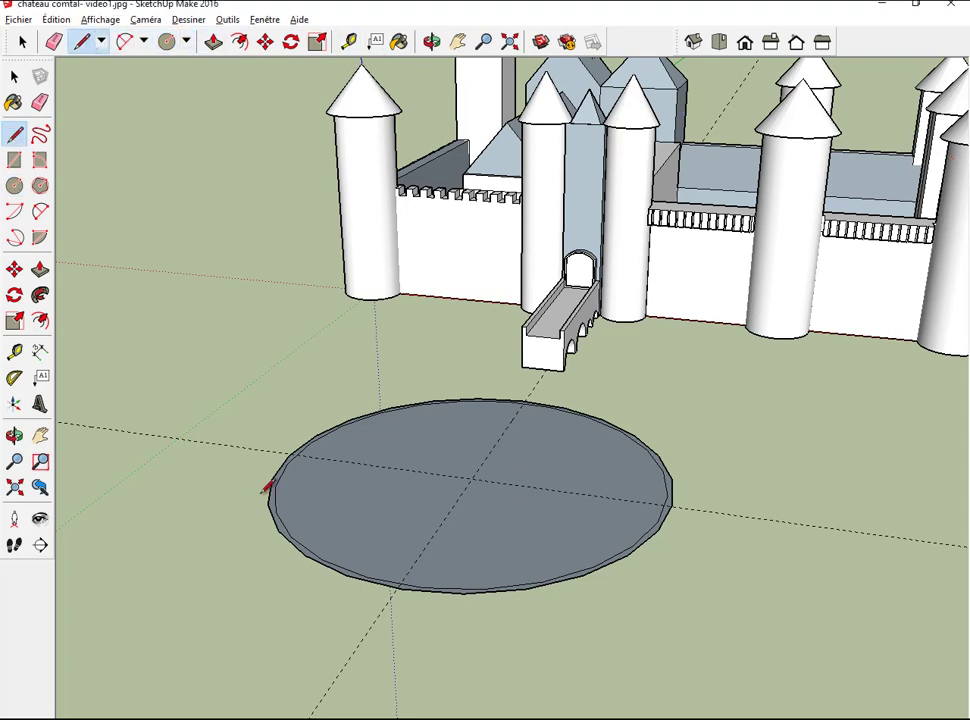
left_click(289, 456)
left_click(671, 505)
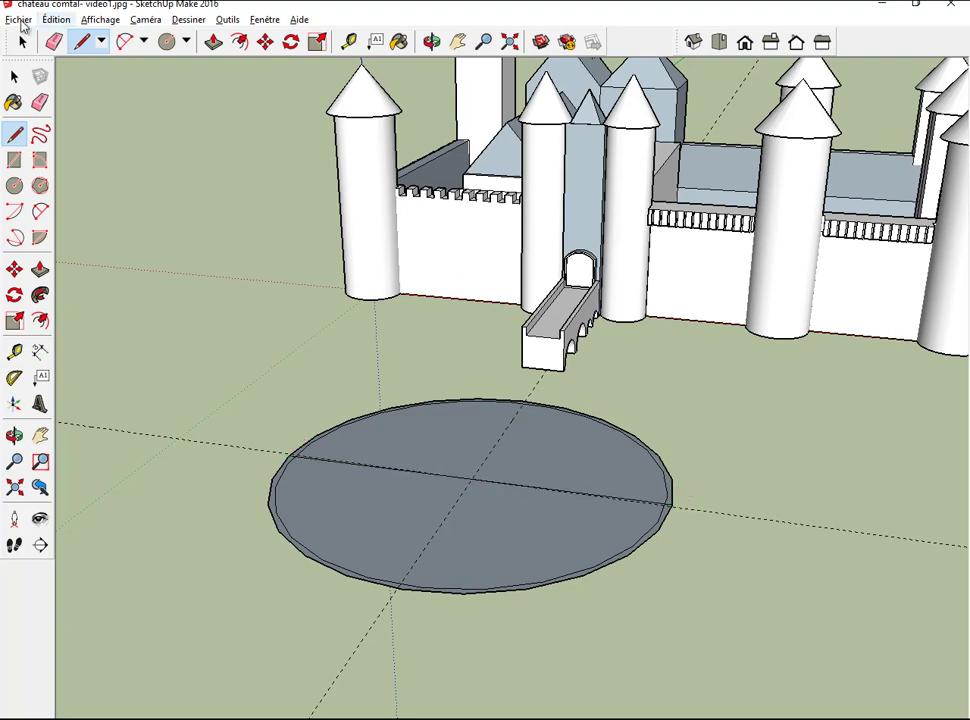
left_click(50, 40)
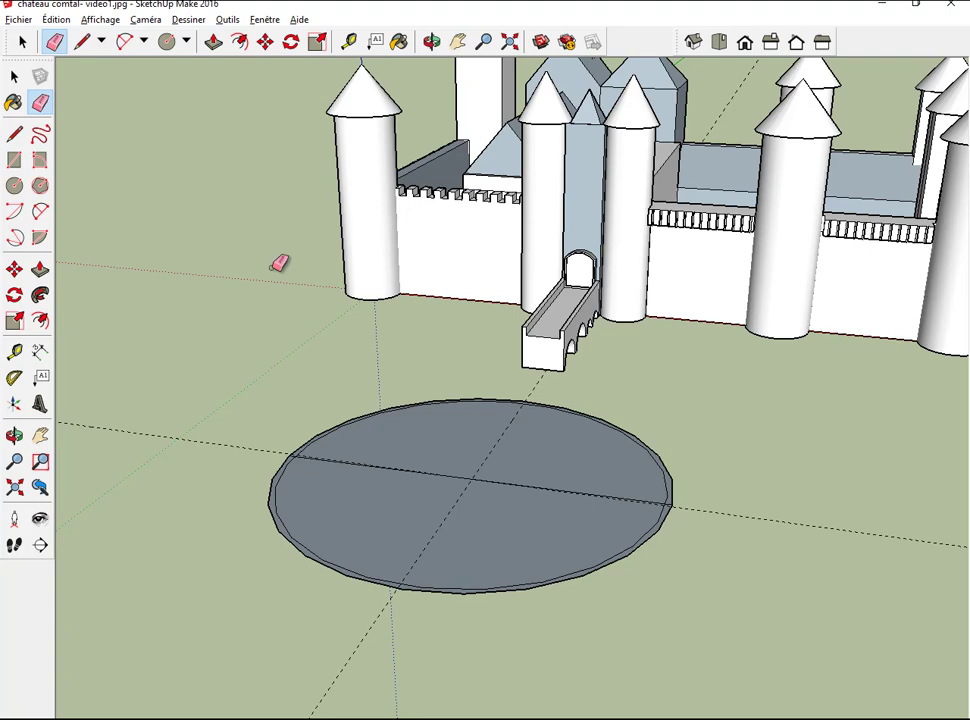
left_click(411, 401)
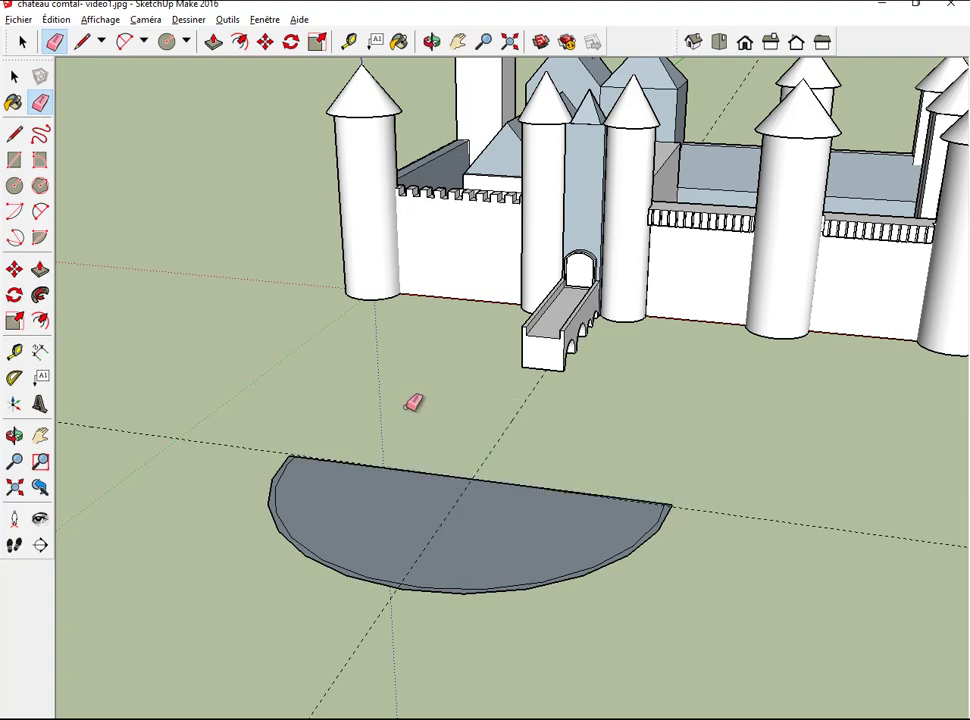
left_click(22, 41)
mouse_move(217, 407)
left_mouse_down()
mouse_move(371, 494)
mouse_move(704, 628)
left_mouse_up()
Step: Move the selected half-disc so its straight edge meets the entrance bridge's front end
scroll(632, 438, "up", 2)
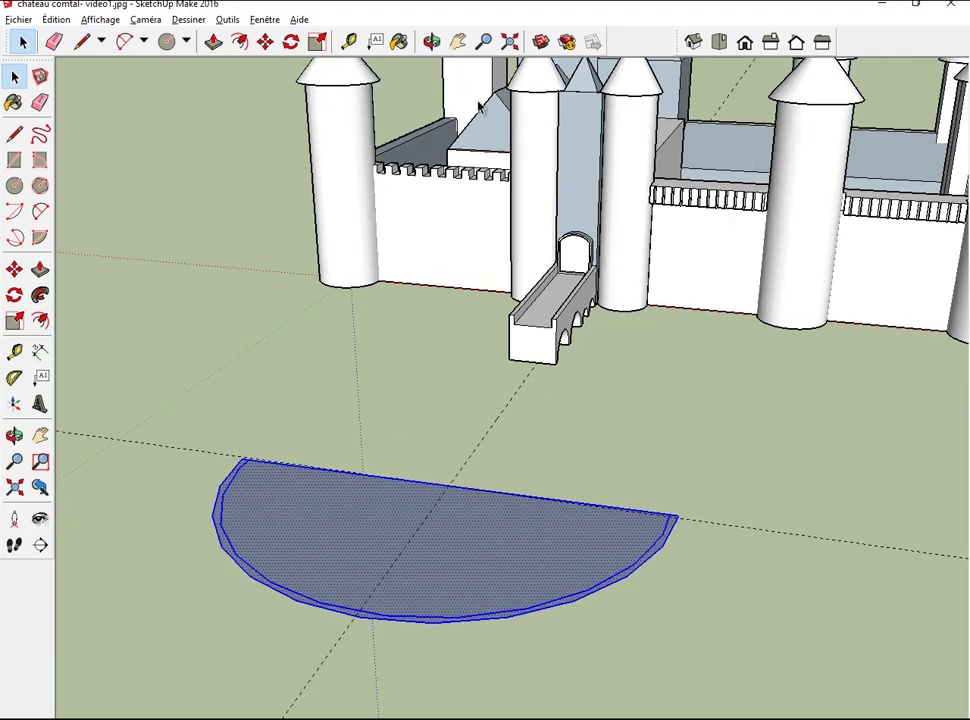
left_click(266, 41)
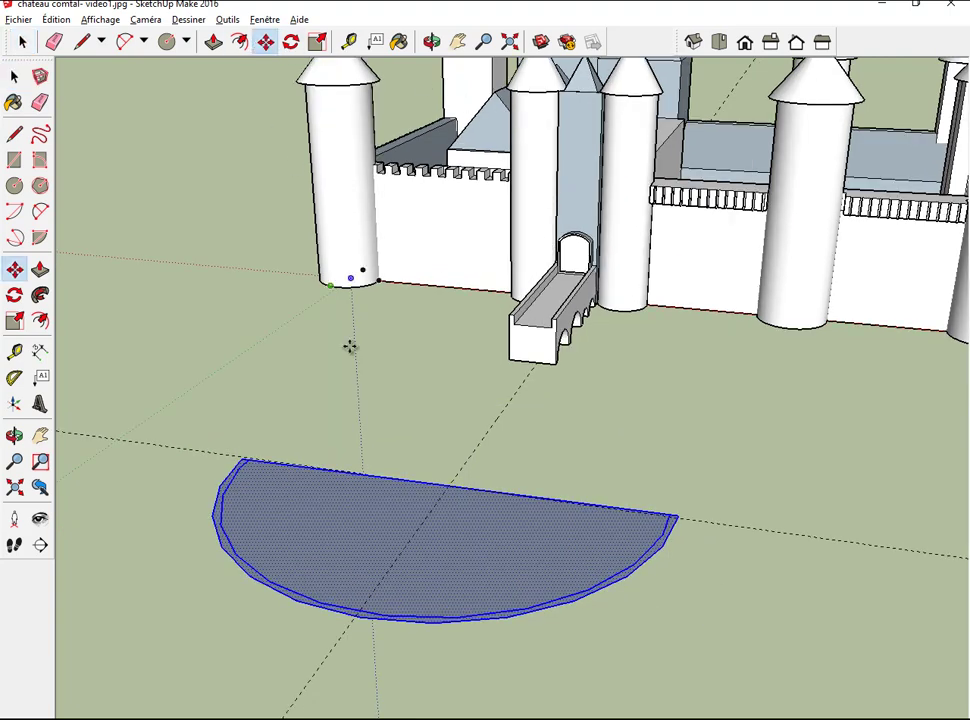
left_click(390, 567)
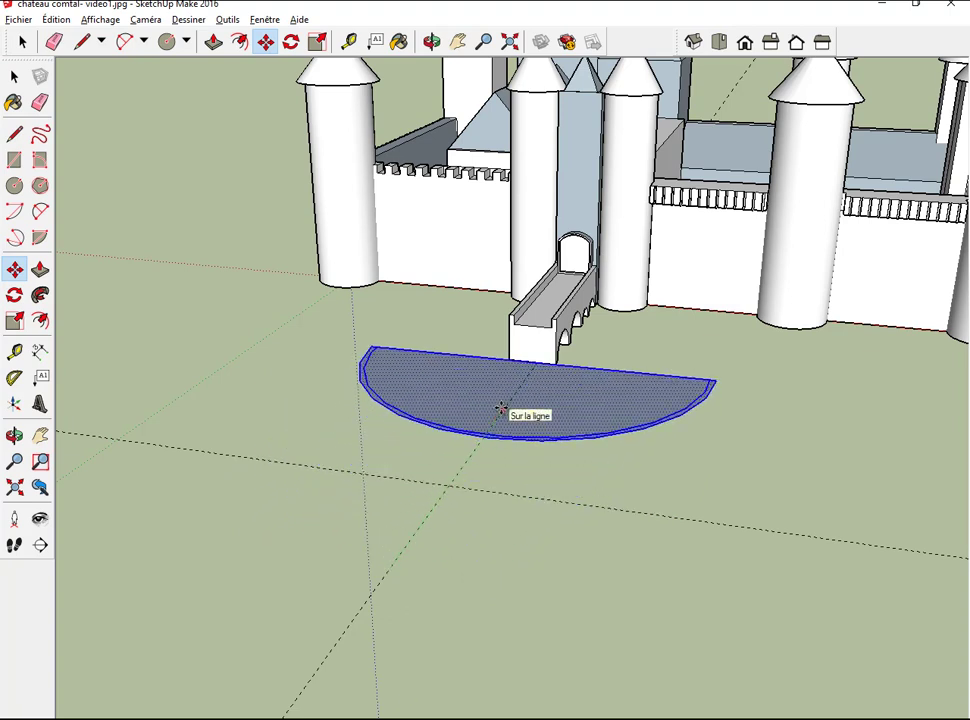
scroll(541, 407, "up", 1)
scroll(541, 407, "up", 1)
scroll(544, 408, "up", 2)
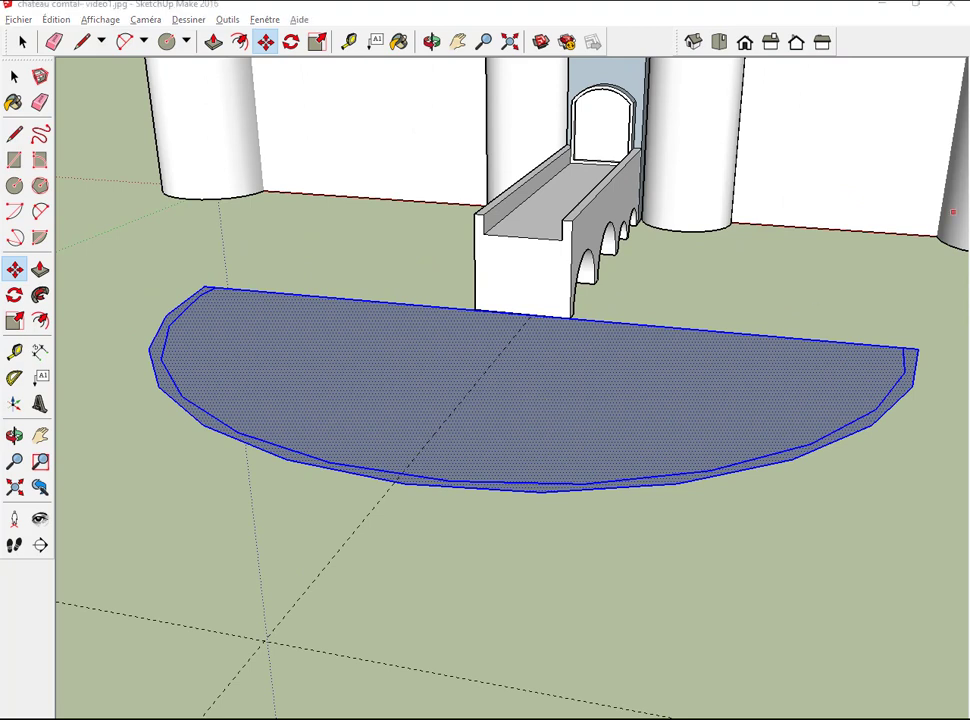
Step: Draw a 5 by 3 rectangle on the ground in front of the half-disc and select it
left_click(186, 41)
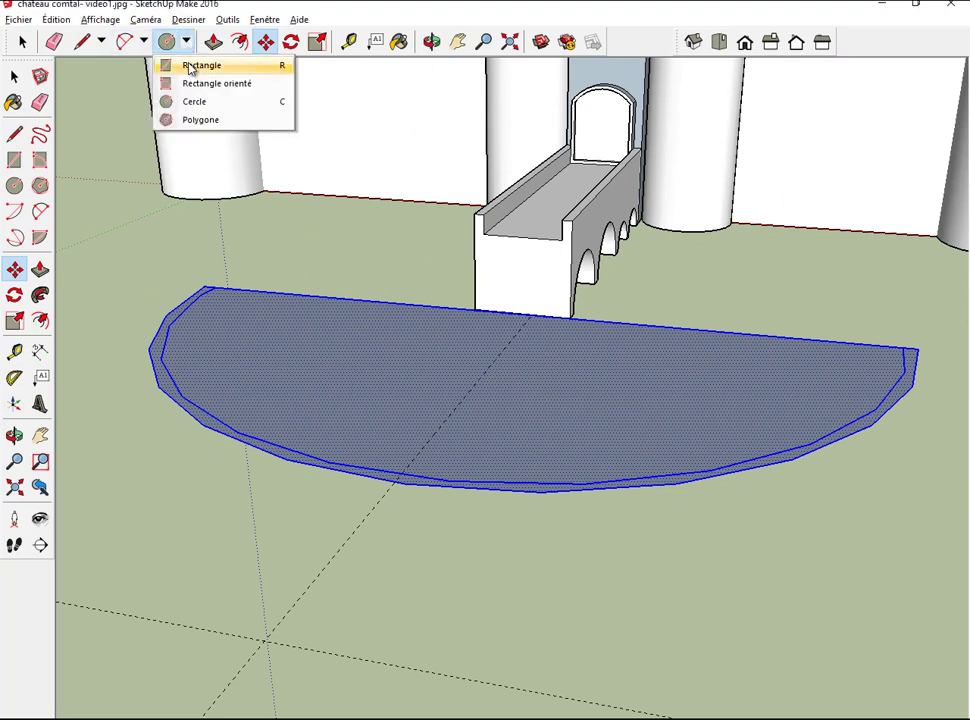
left_click(203, 70)
left_click(273, 550)
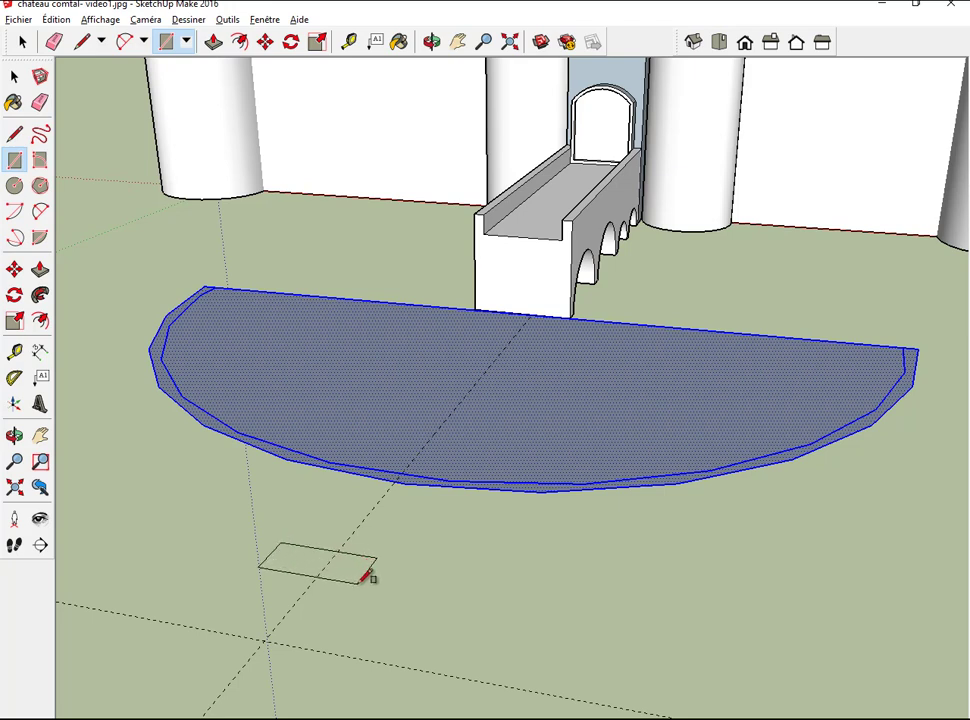
left_click(363, 580)
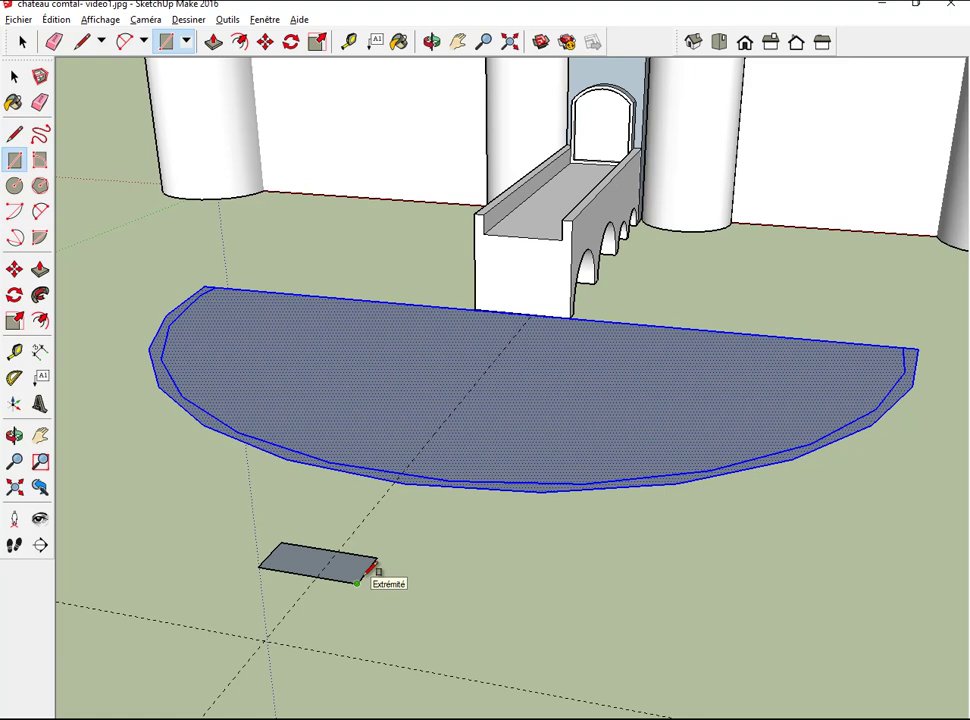
type("5;3")
key("Return")
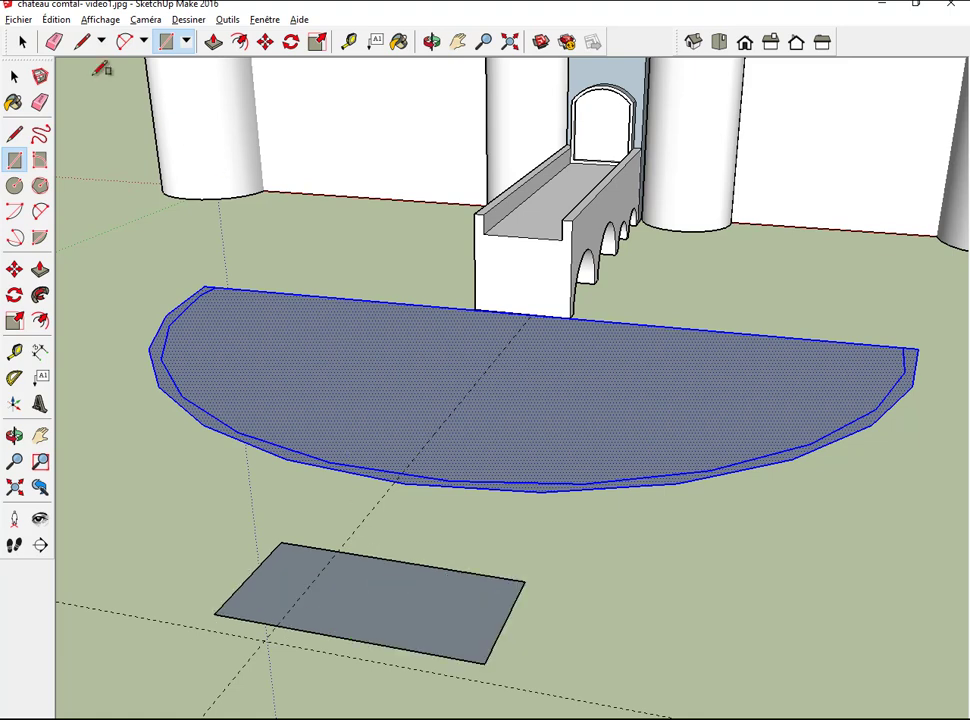
left_click(22, 41)
left_click(384, 602)
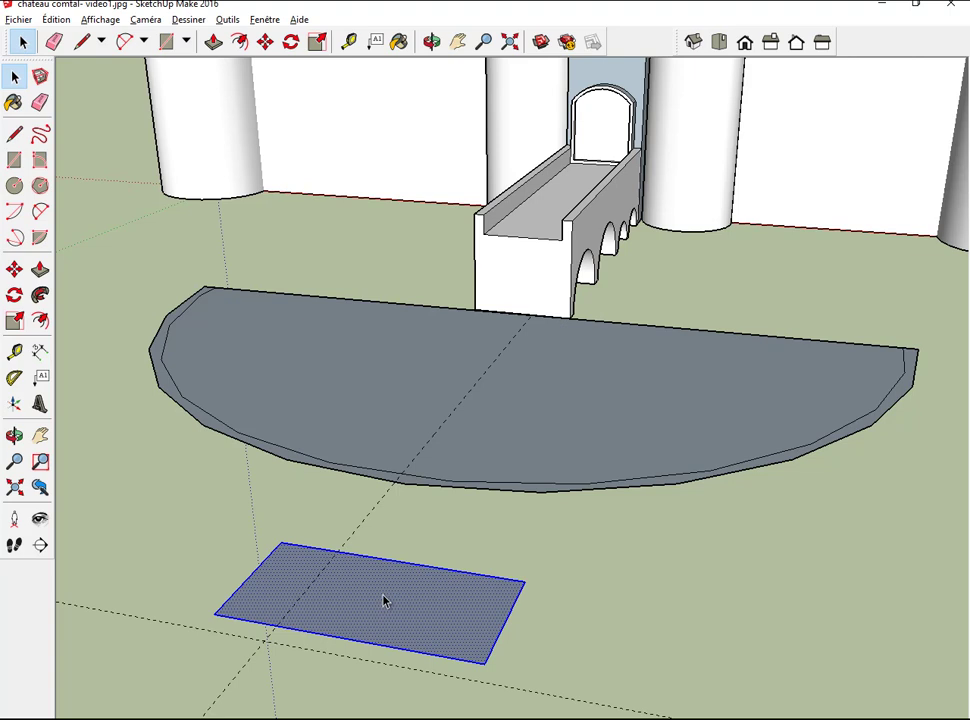
Step: Move the rectangle onto the middle of the half-disc's arc and check its position with the Tape Measure
left_click(265, 41)
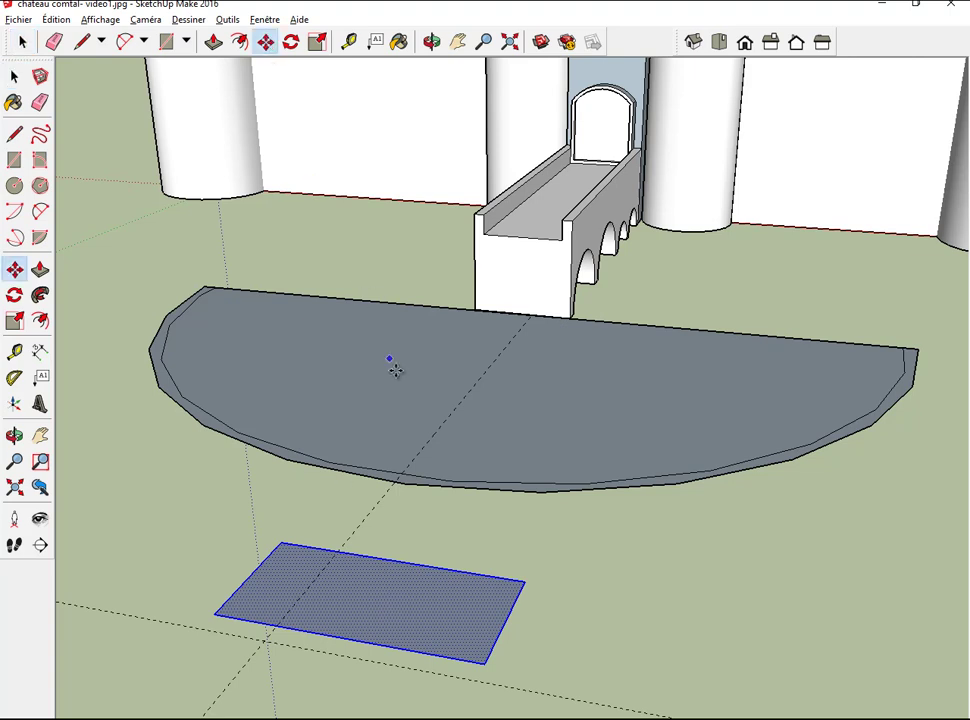
left_click(413, 606)
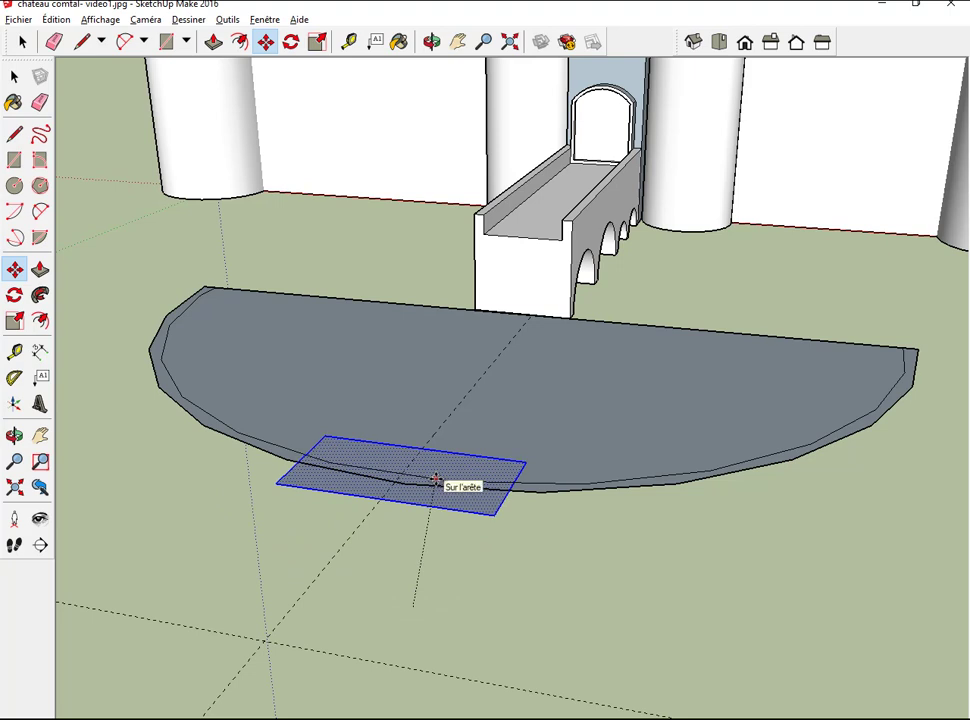
left_click(435, 481)
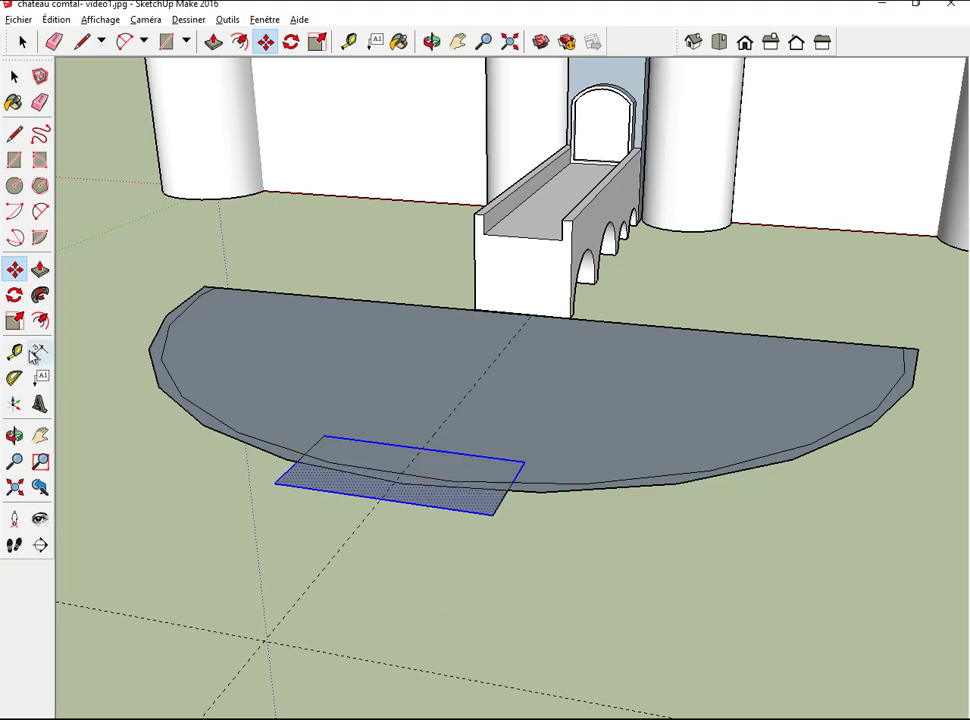
key("t")
left_click(410, 462)
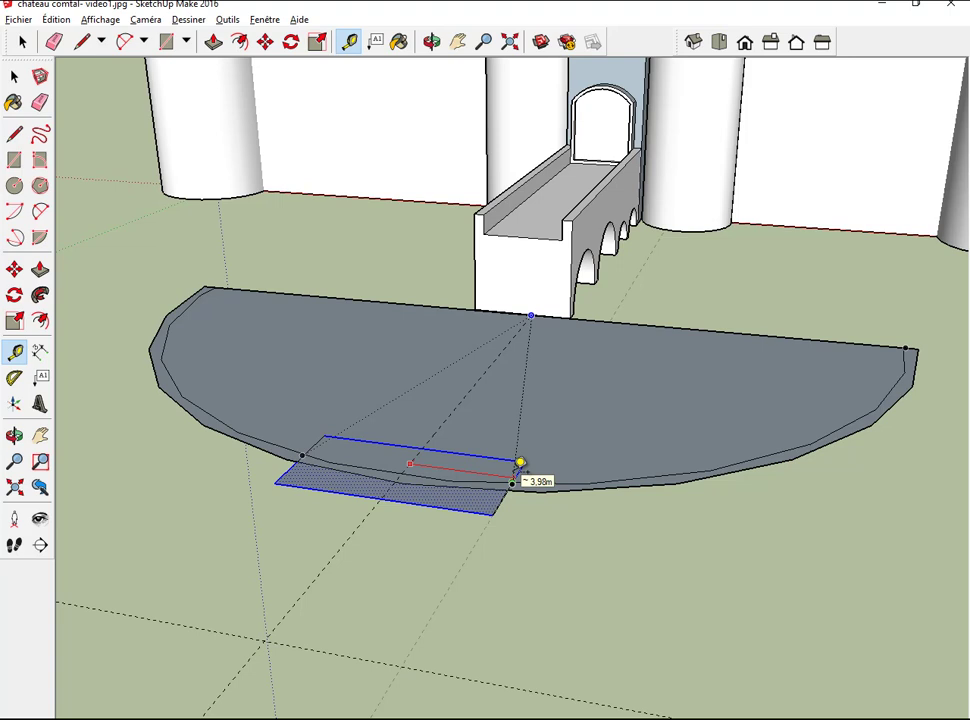
left_click(213, 41)
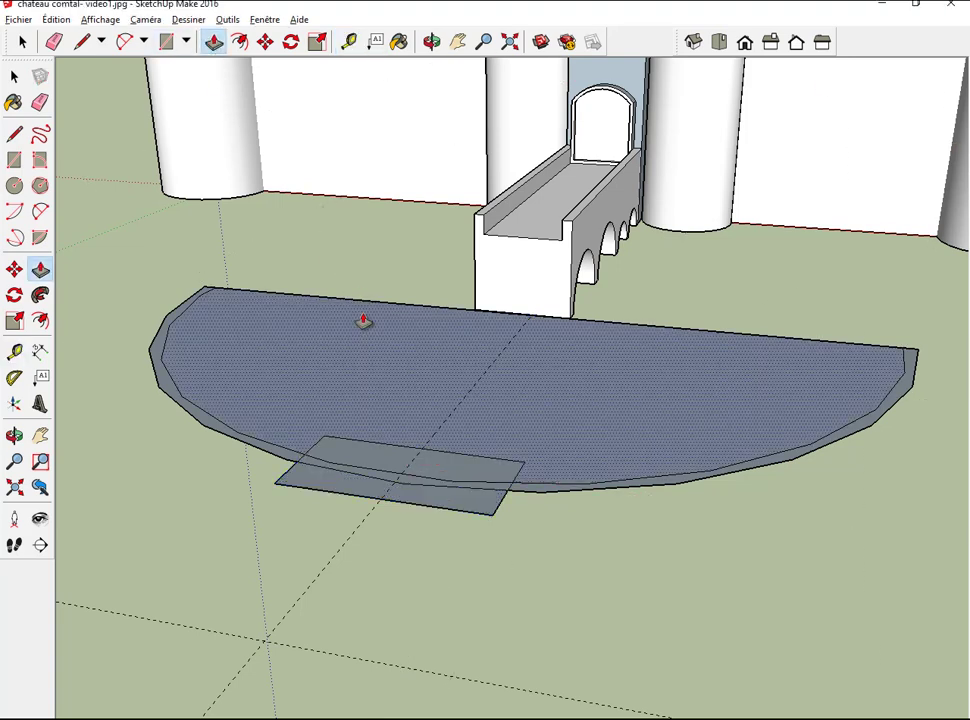
Step: Push/pull the gatehouse rectangle and both leftover base strips up to a height of 5
left_click(347, 458)
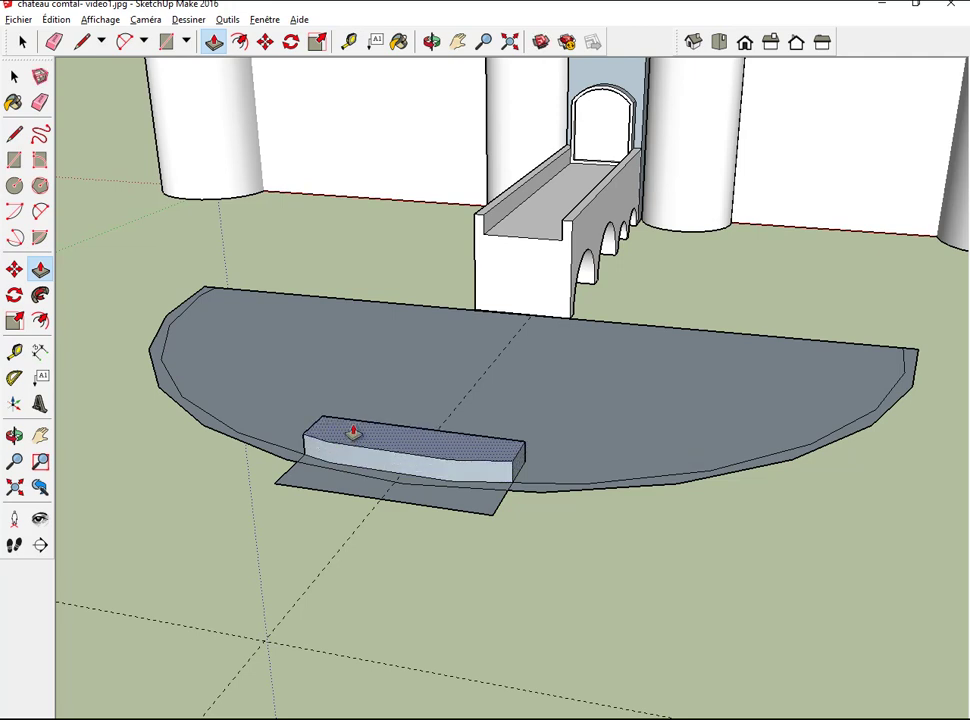
type("5")
key("Return")
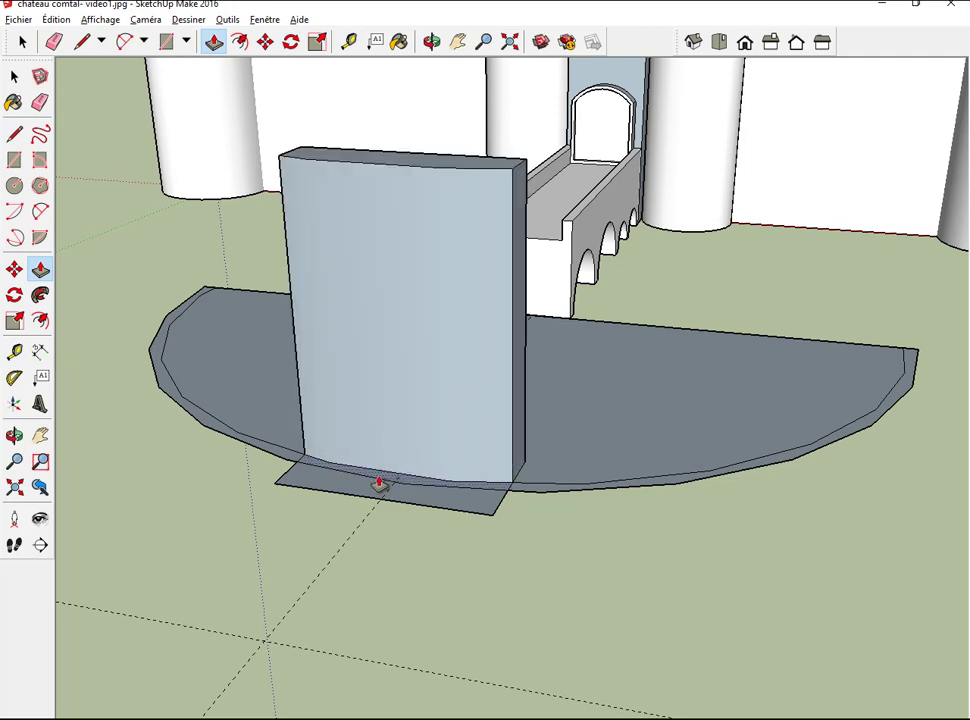
left_click(380, 483)
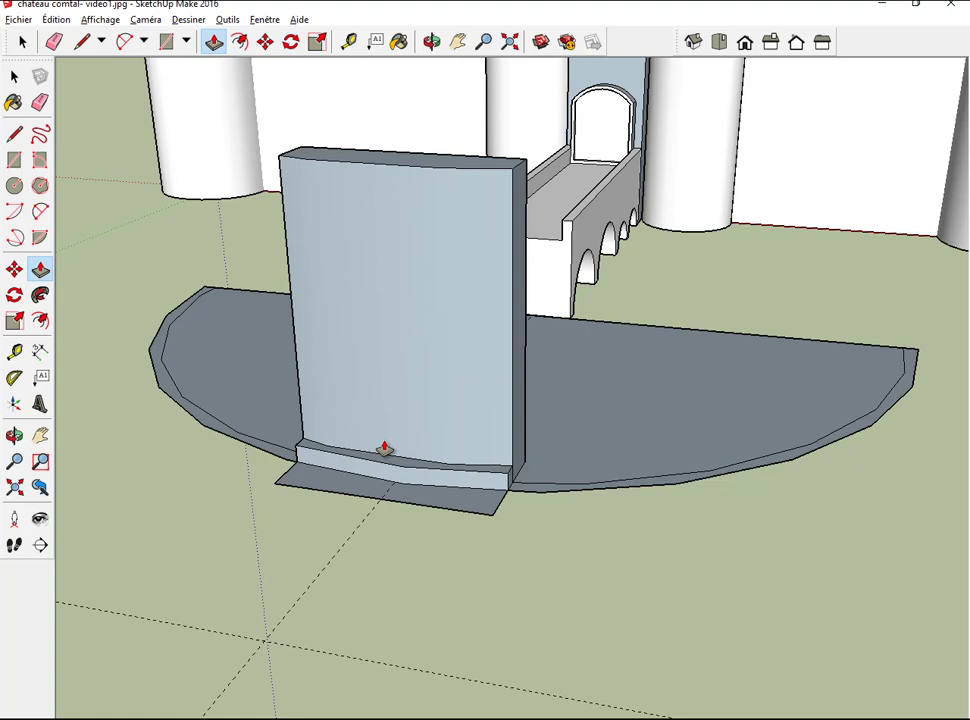
type("5")
key("Return")
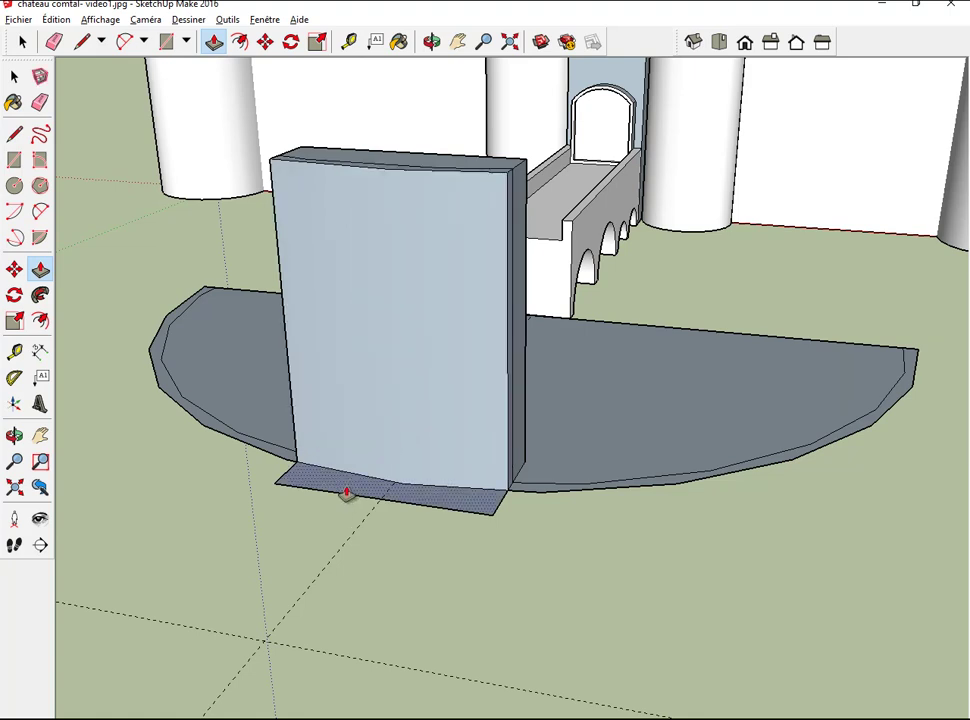
left_click(345, 493)
type("5")
key("Return")
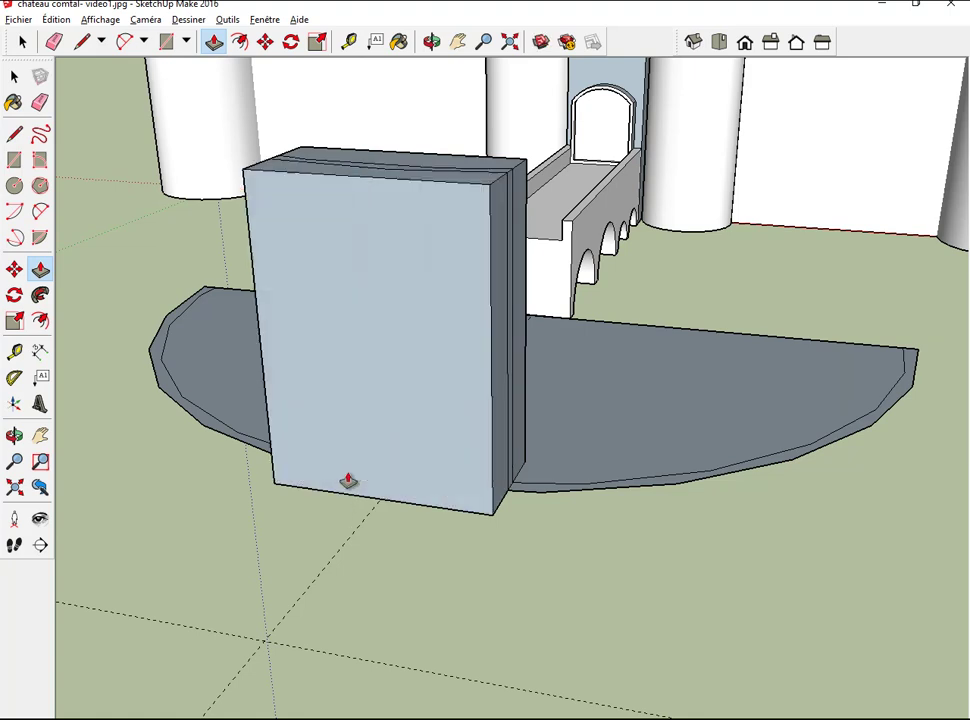
Step: Raise the half-disc and its outer ledge to the same height of 5, then orbit to inspect the curved wall
left_click(635, 374)
type("5")
key("Return")
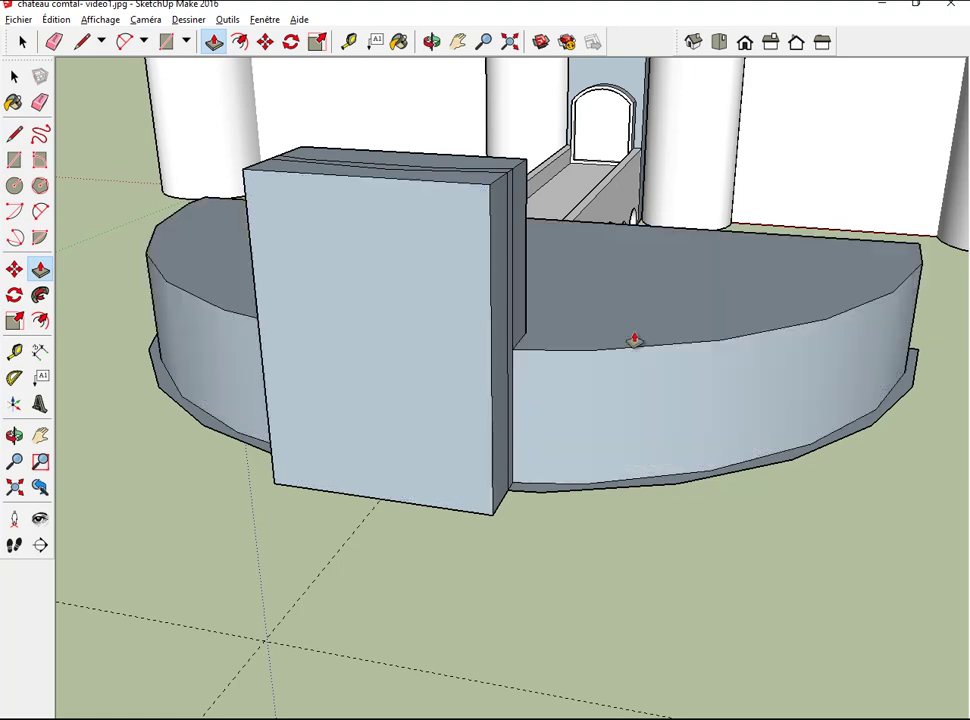
left_click(548, 492)
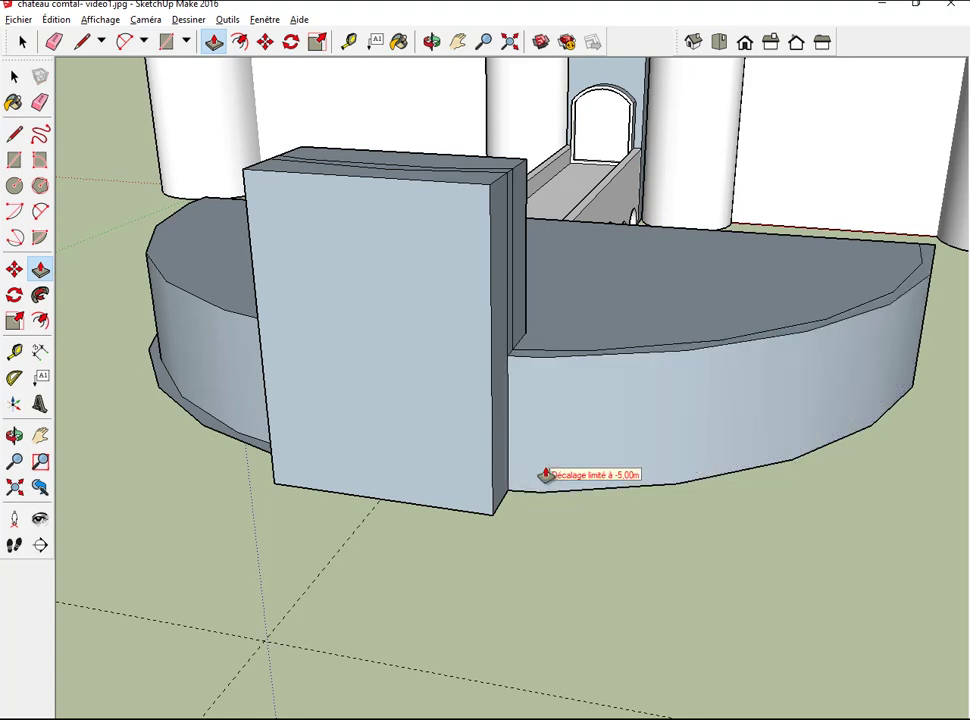
left_click(545, 468)
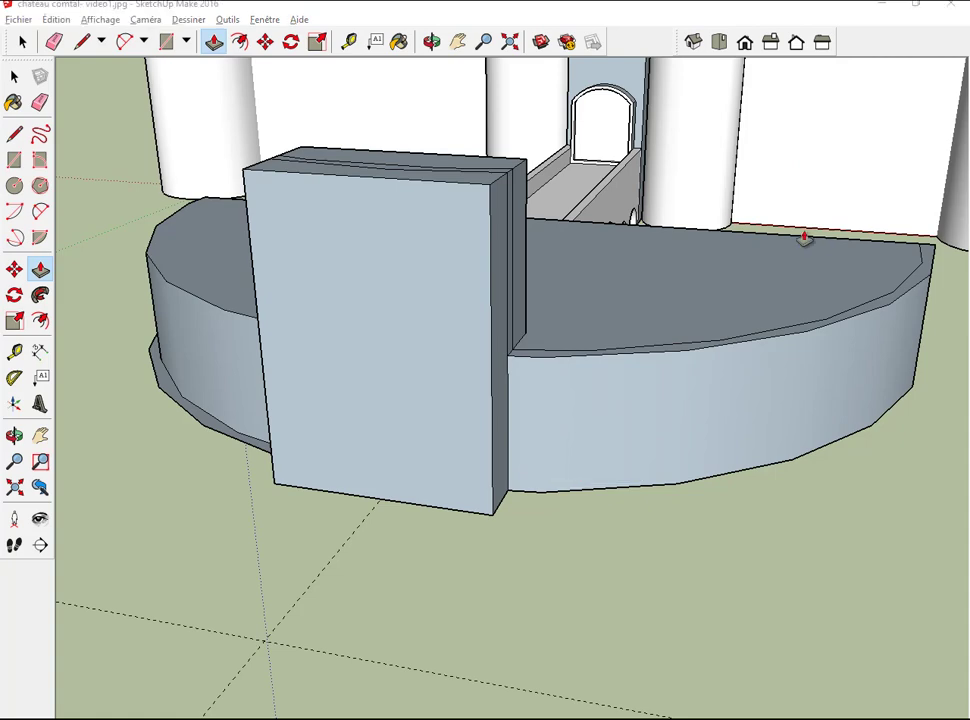
left_click(428, 41)
mouse_move(675, 205)
left_mouse_down()
mouse_move(383, 335)
mouse_move(530, 342)
mouse_move(641, 324)
mouse_move(660, 307)
left_mouse_up()
Step: Erase the stray vertical and curved edges from the gatehouse box's side, top and front
left_click(54, 41)
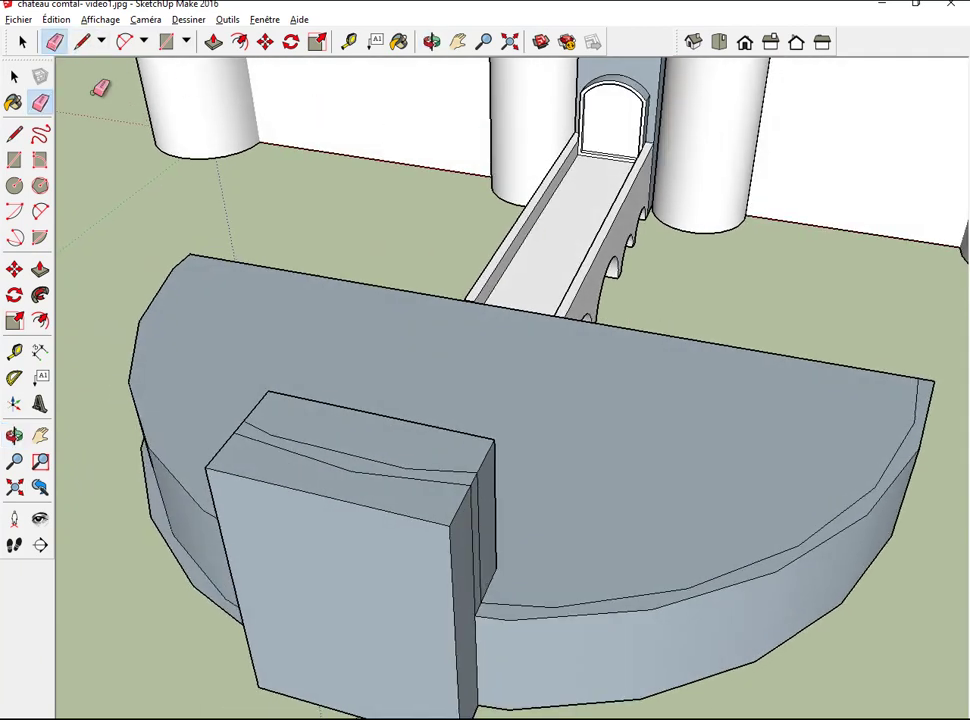
left_click(483, 520)
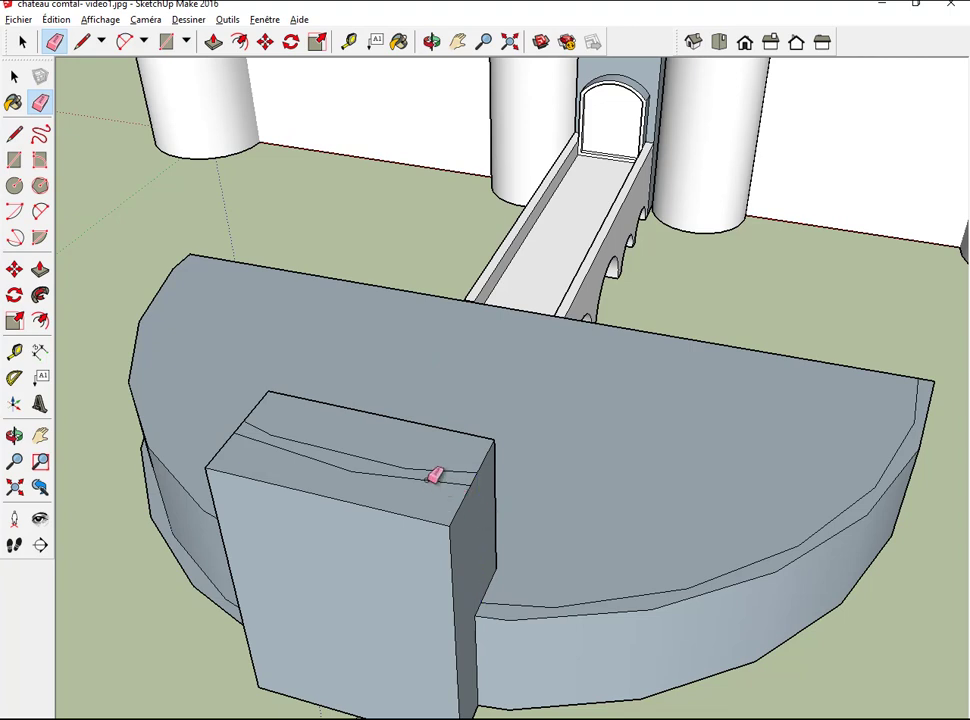
left_click_drag(433, 470, 440, 461)
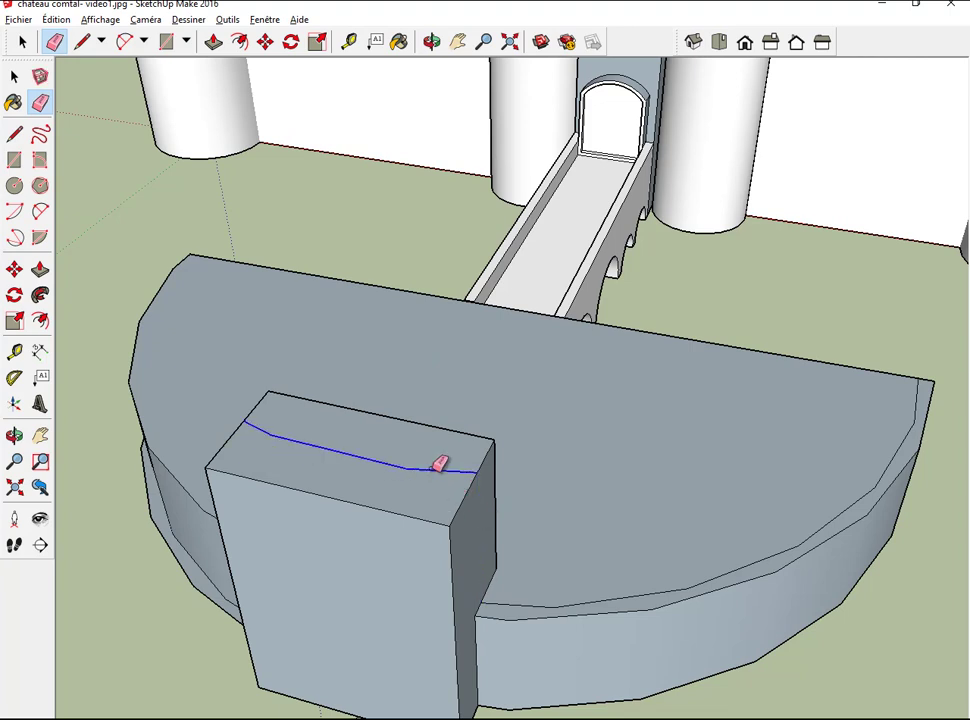
left_click(432, 40)
mouse_move(325, 147)
left_mouse_down()
mouse_move(400, 171)
mouse_move(589, 162)
left_mouse_up()
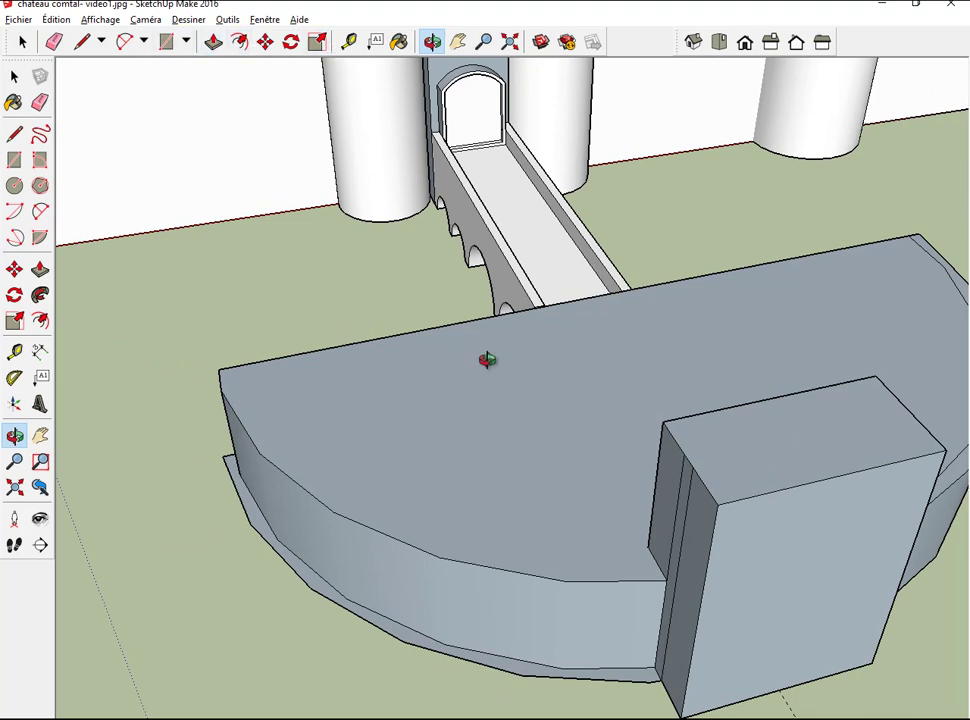
left_click(54, 41)
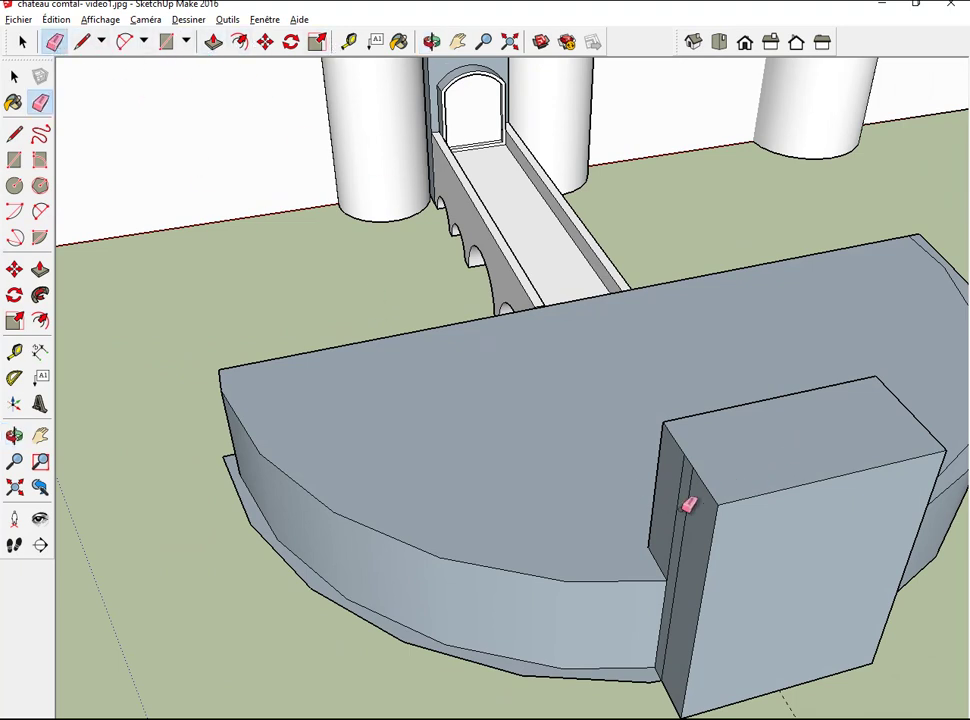
left_click(687, 511)
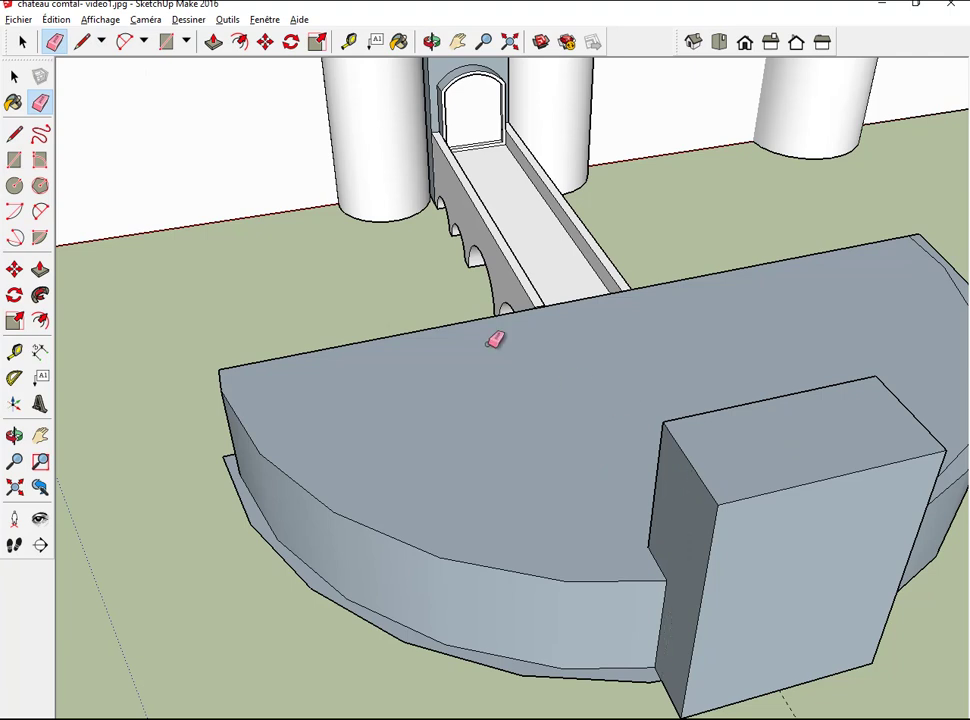
Step: Draw two crossing diagonal lines across the box's top face, then orbit to its front
left_click(82, 41)
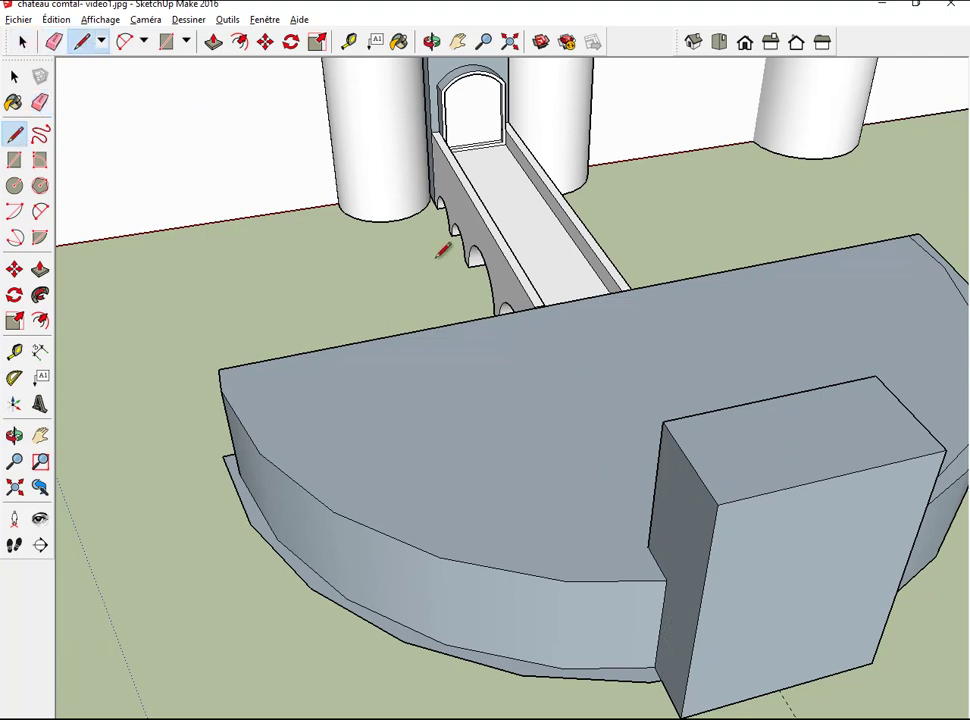
left_click(662, 421)
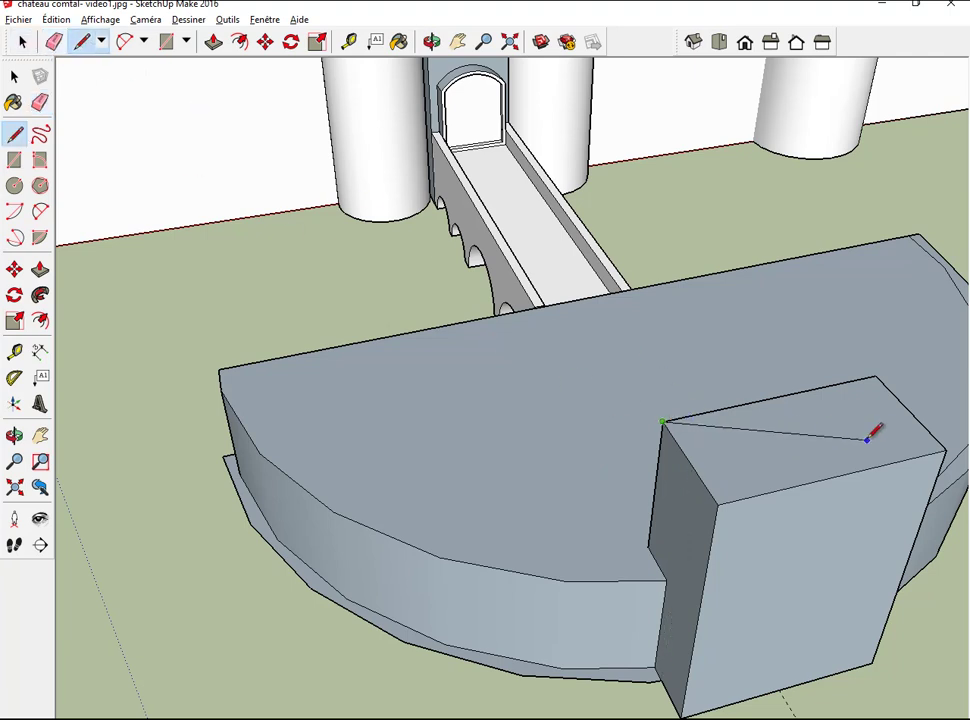
left_click(876, 376)
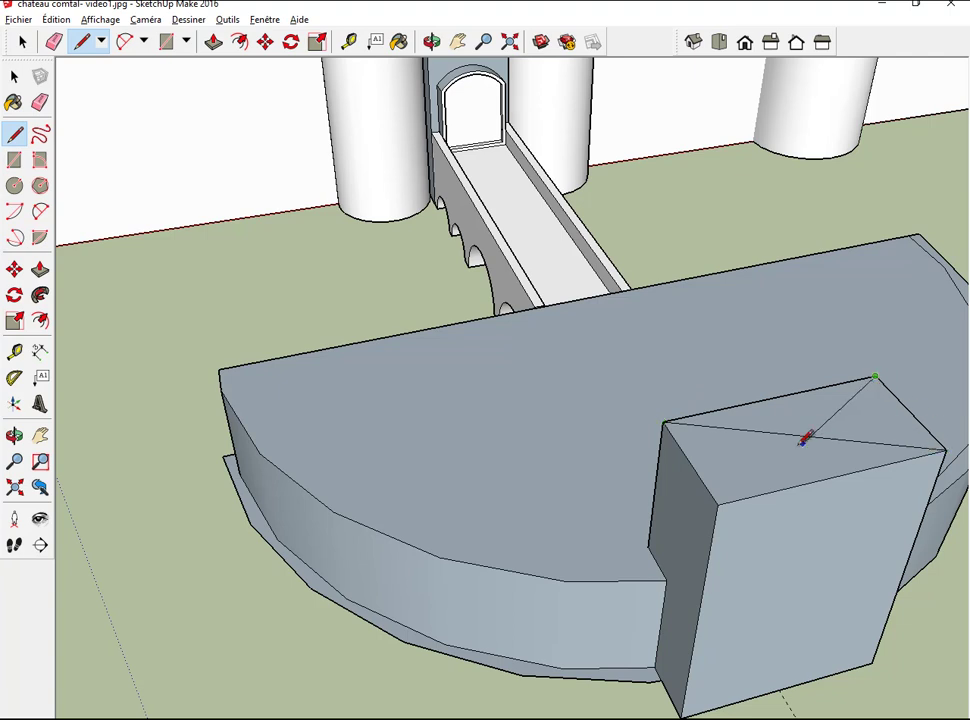
left_click(718, 499)
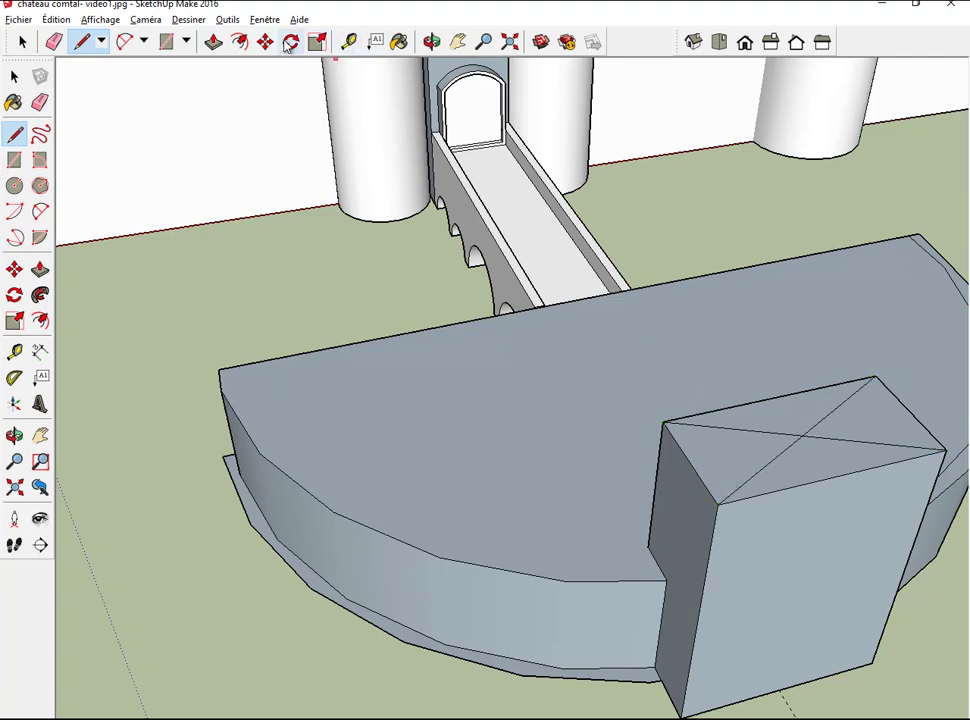
left_click(432, 44)
mouse_move(660, 290)
left_mouse_down()
mouse_move(645, 262)
mouse_move(533, 190)
mouse_move(386, 148)
mouse_move(379, 134)
mouse_move(451, 58)
left_mouse_up()
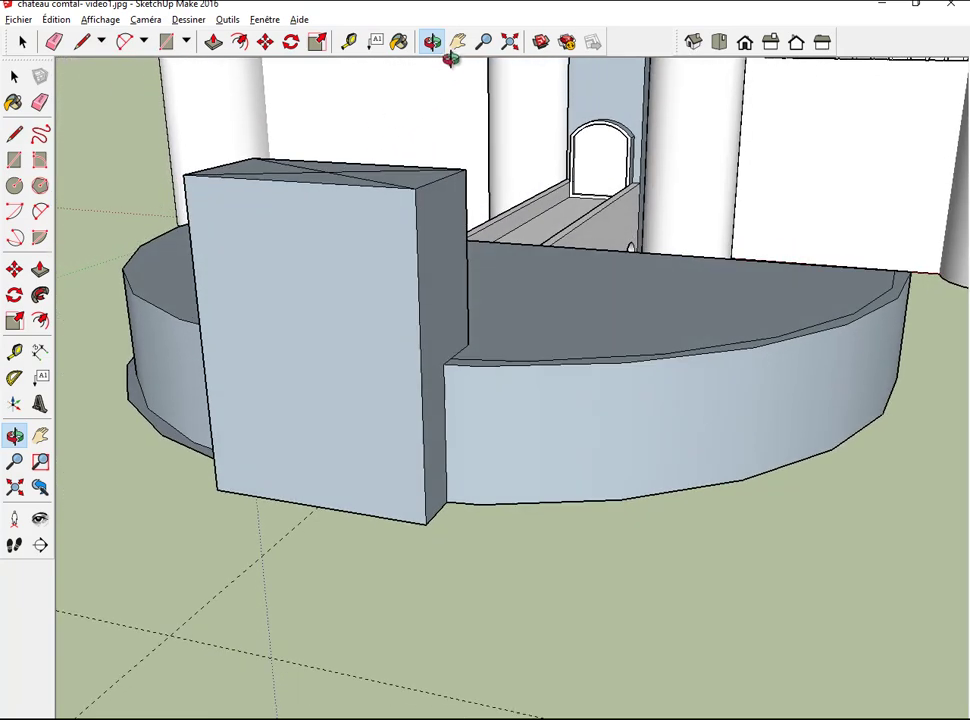
Step: Lift the diagonals' crossing point up the blue axis by 2 to form a pyramid roof
left_click(458, 44)
left_click_drag(460, 200, 465, 420)
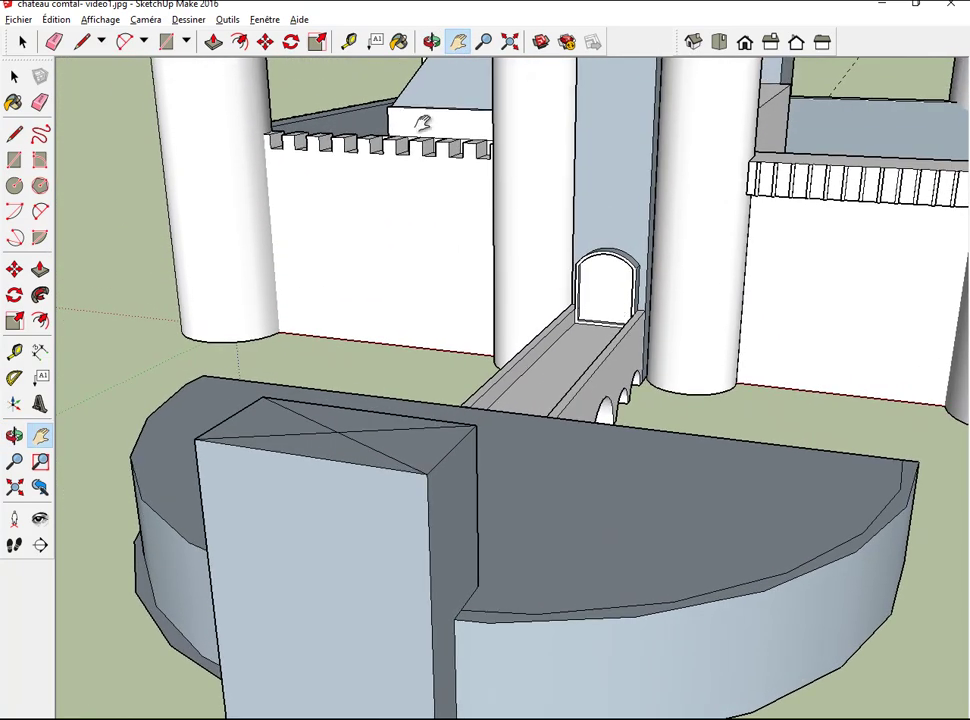
left_click(265, 41)
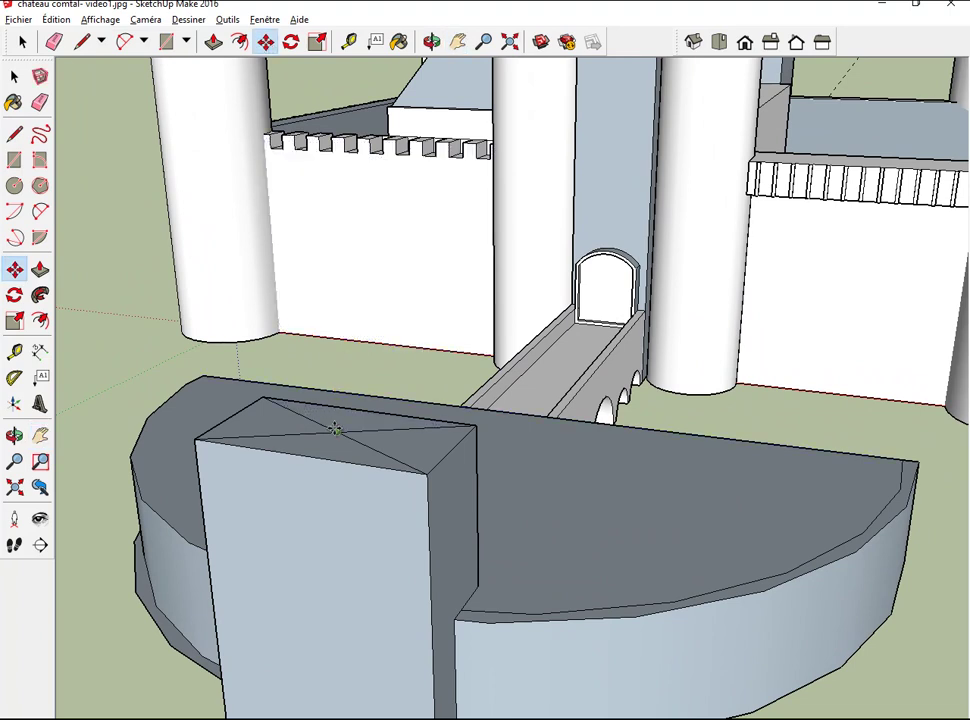
left_click_drag(336, 432, 336, 392)
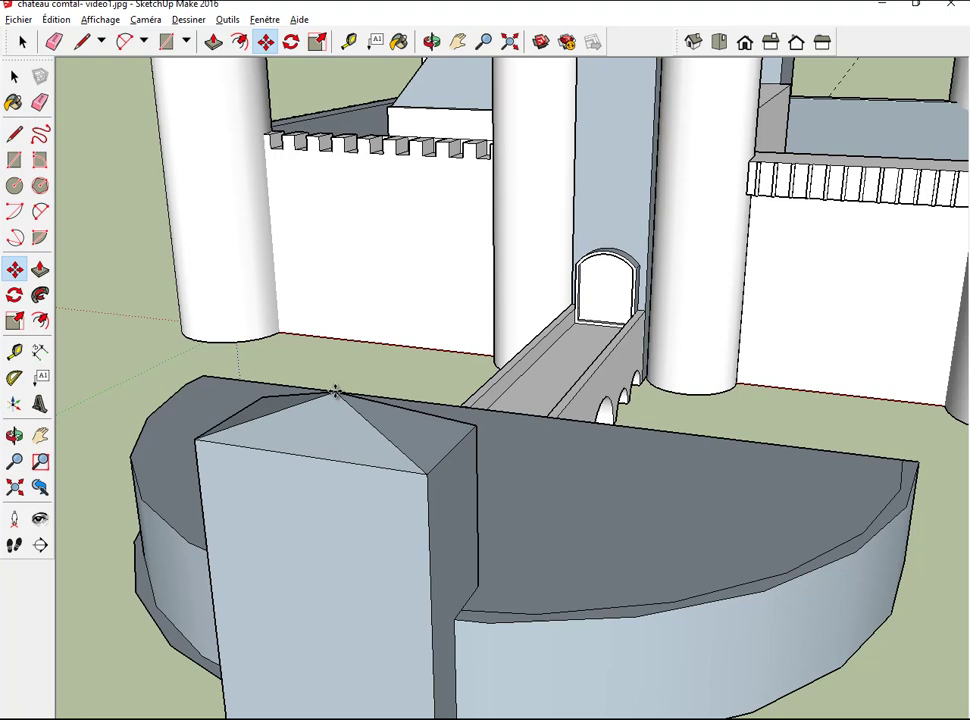
type("2")
key("Return")
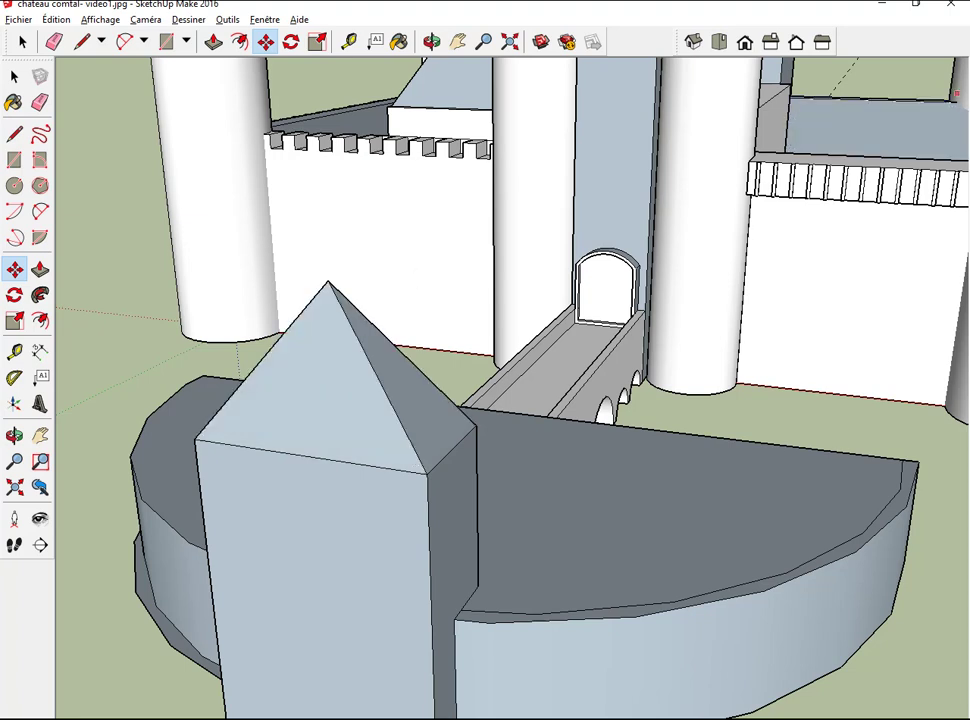
left_click(458, 42)
left_click_drag(492, 377, 650, 251)
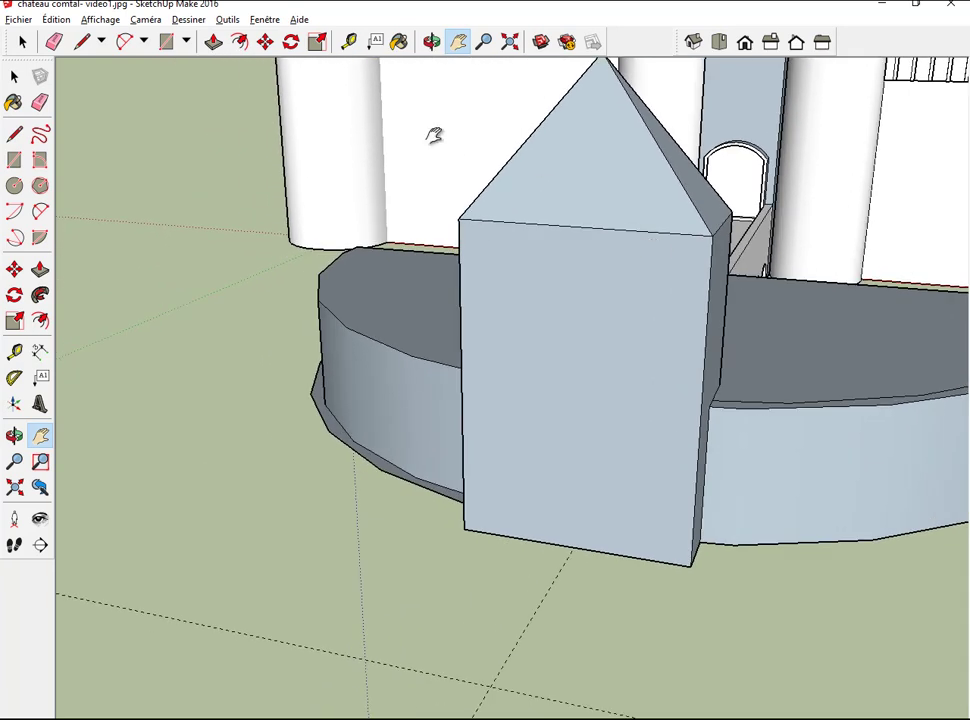
Step: Outline a doorway on the tower front with a rectangle topped by an arc
left_click(167, 42)
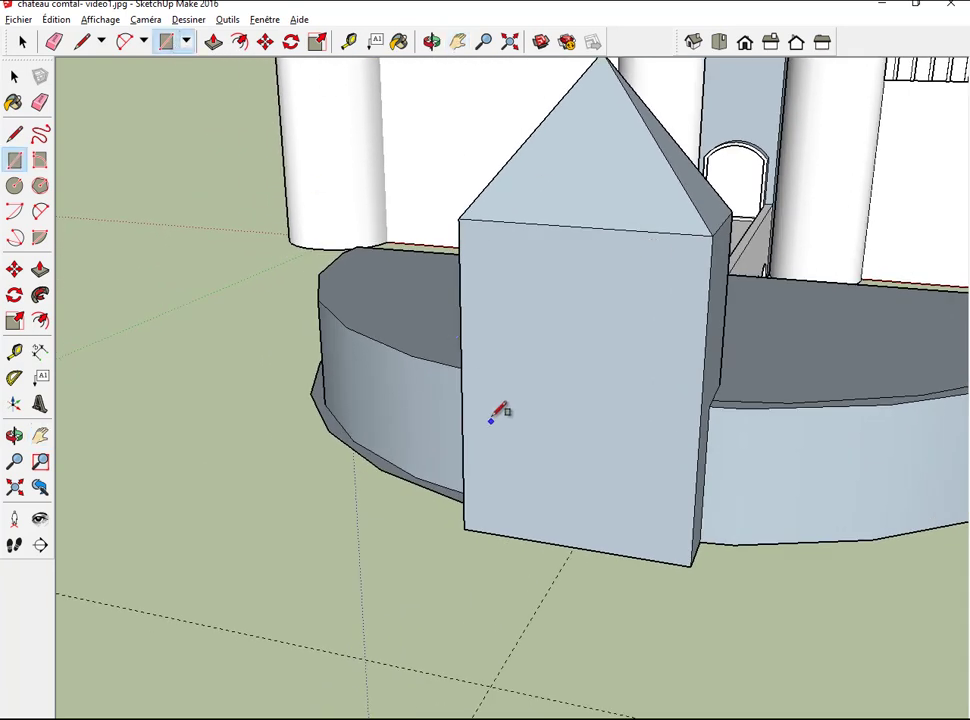
left_click(503, 536)
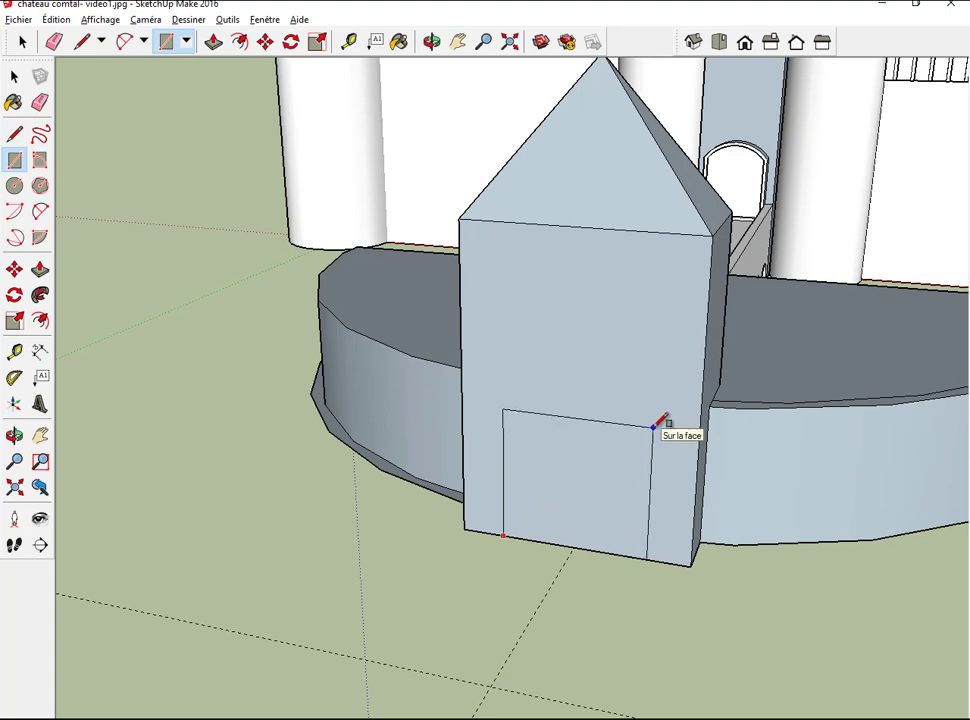
left_click(653, 428)
left_click(124, 41)
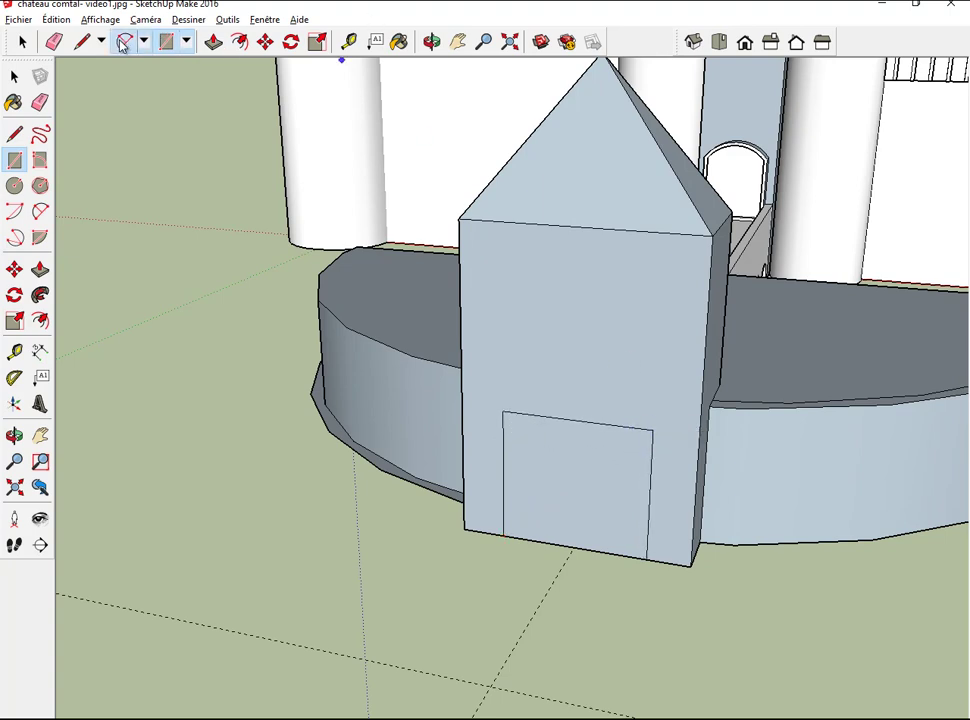
left_click(502, 411)
left_click(653, 428)
left_click(625, 376)
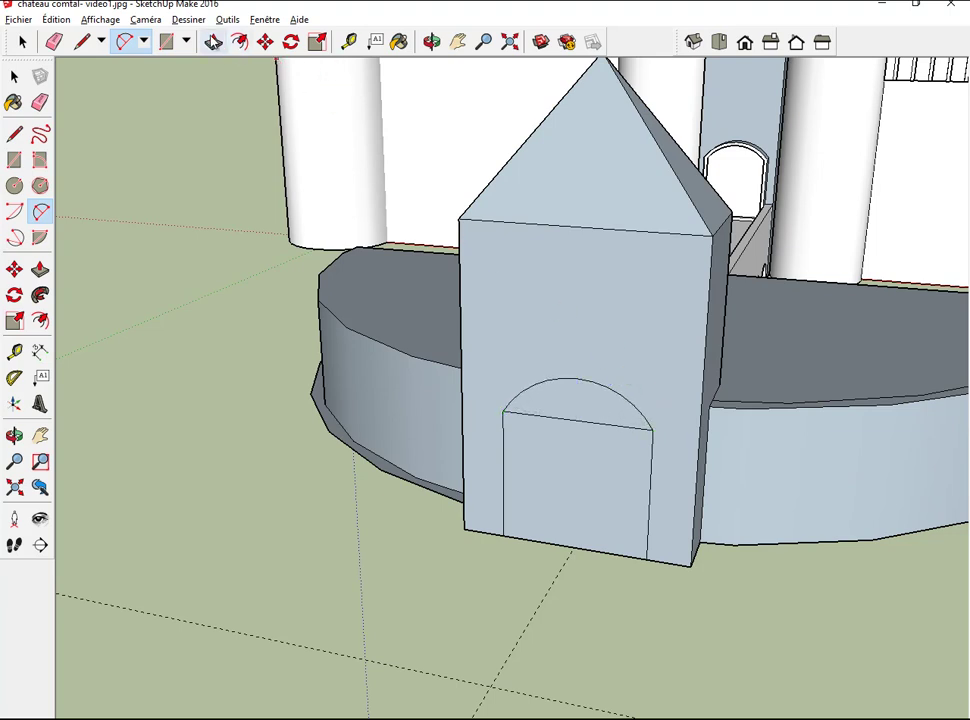
Step: Erase the straight line beneath the arch and push the doorway face inward as a recess
left_click(54, 41)
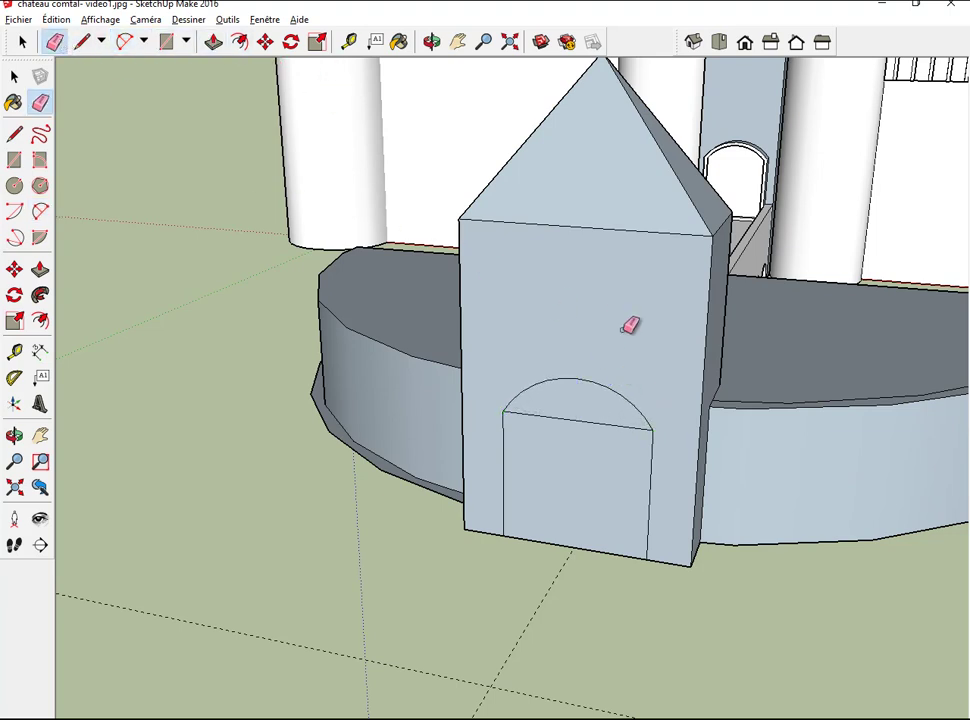
left_click(592, 416)
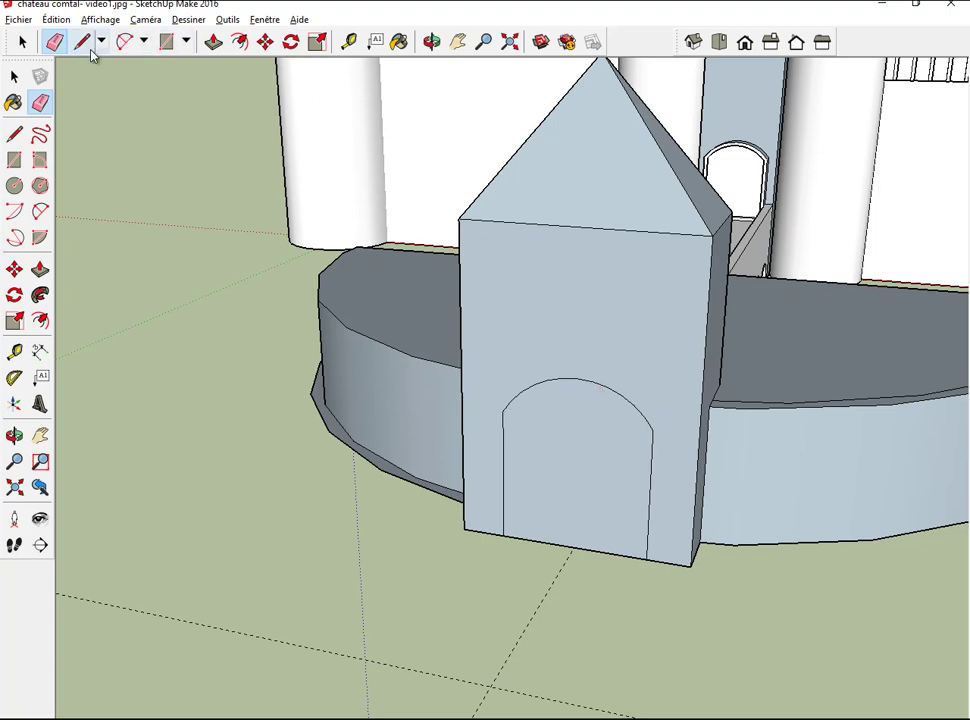
left_click(213, 41)
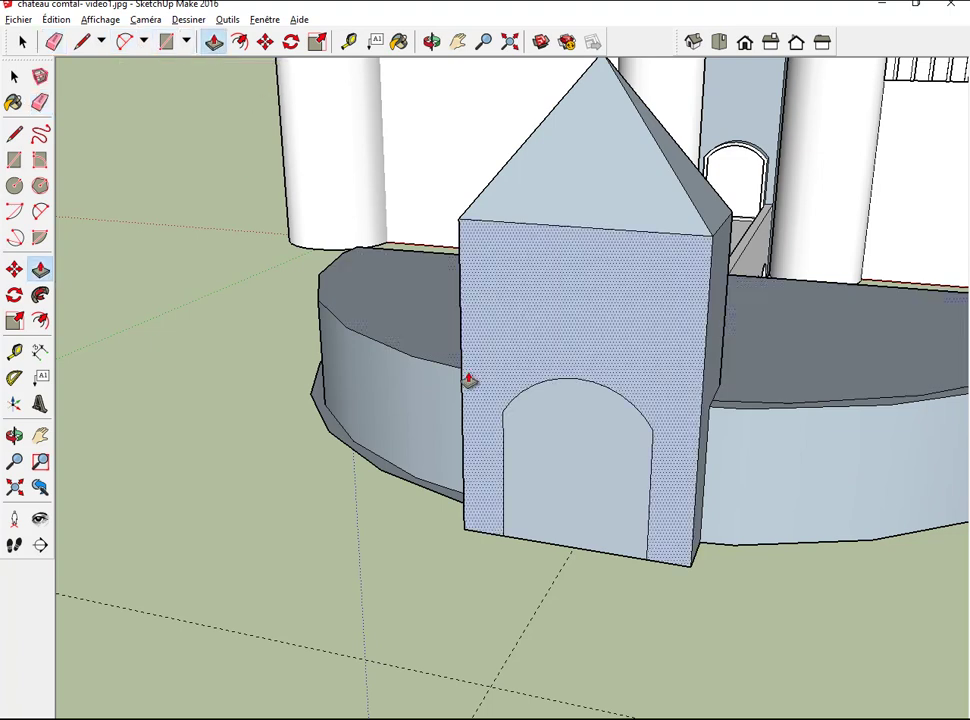
left_click(557, 458)
left_click(563, 452)
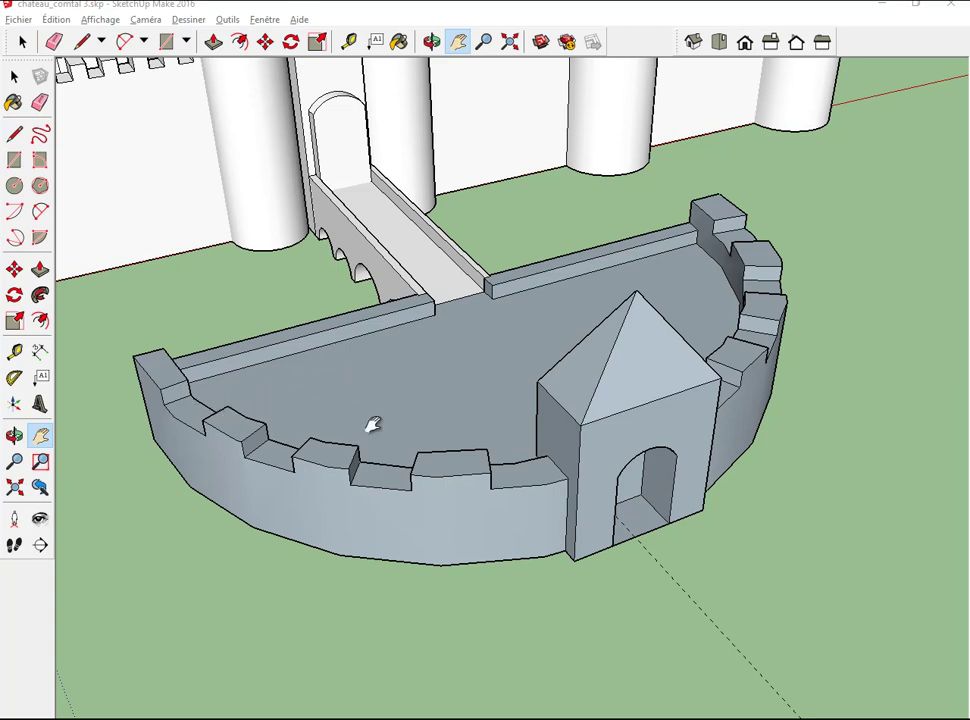
Step: Zoom out and pan down to show the whole castle with its barbican and gatehouse
scroll(517, 325, "down", 2)
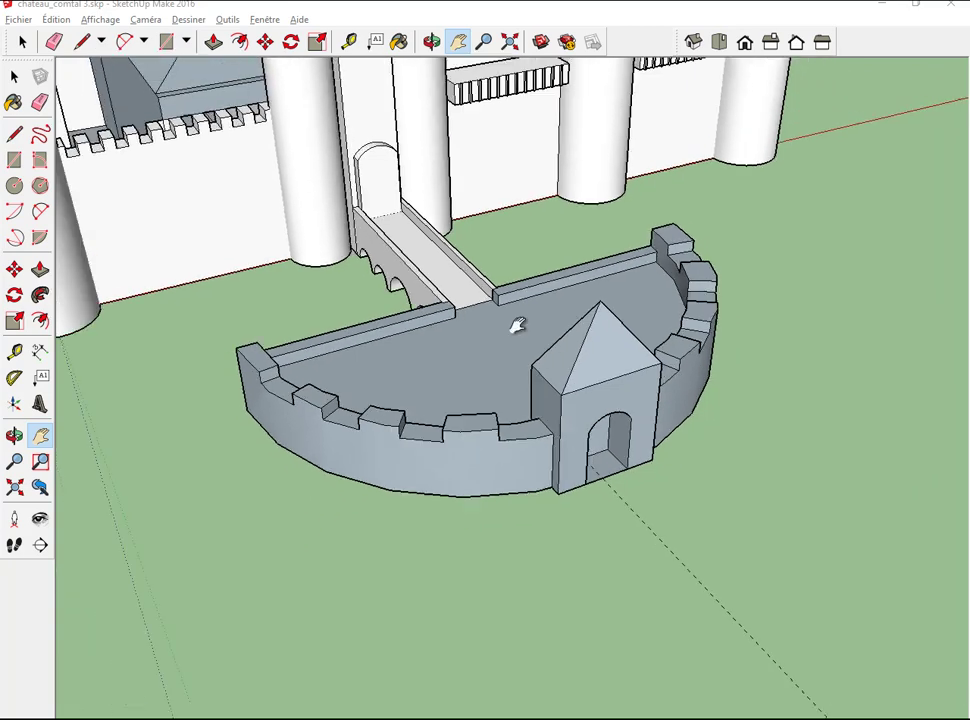
scroll(517, 325, "down", 2)
scroll(517, 325, "down", 2)
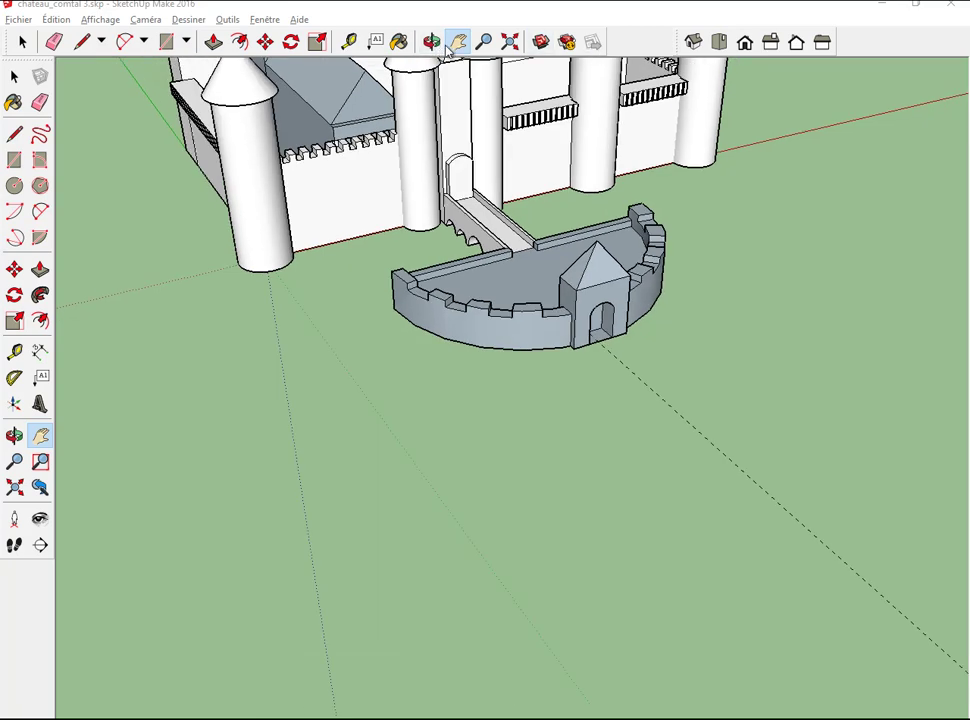
left_click_drag(725, 185, 710, 355)
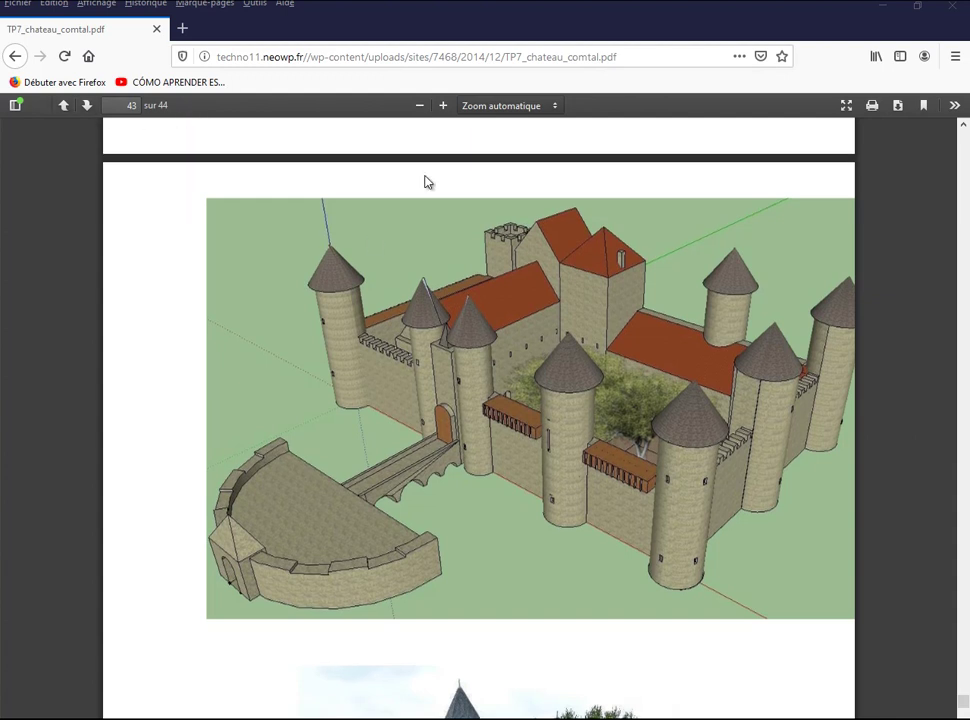
Step: Scroll the TP7_chateau_comtal PDF back to the page 42 render of the finished castle
scroll(425, 181, "down", 1)
scroll(425, 181, "down", 2)
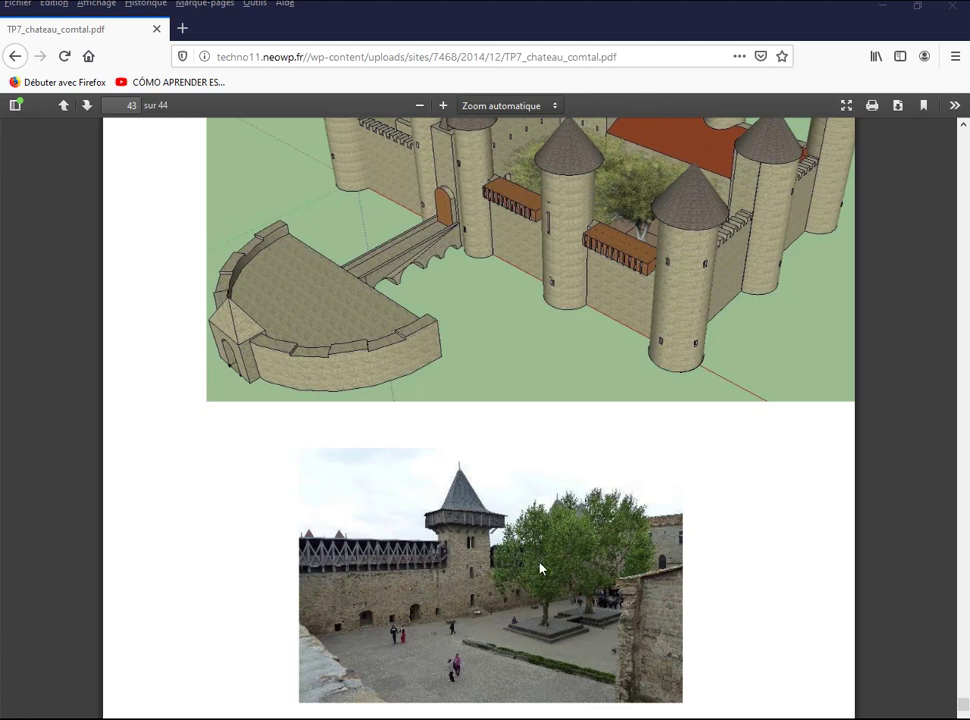
scroll(540, 568, "down", 2)
scroll(540, 568, "up", 3)
scroll(540, 568, "up", 3)
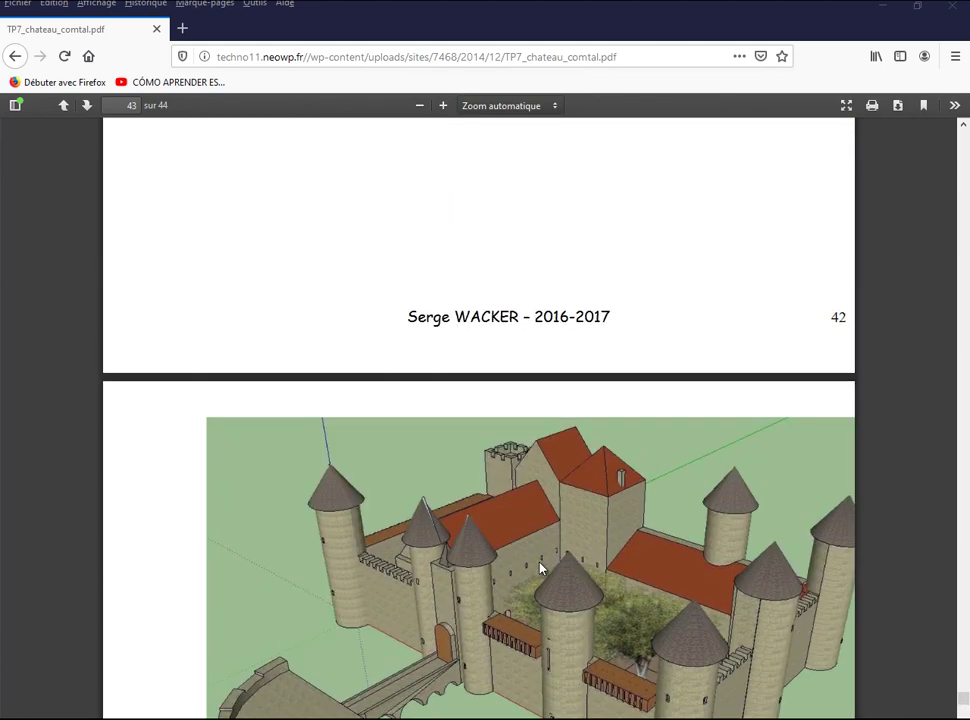
scroll(540, 568, "up", 3)
scroll(540, 568, "up", 2)
scroll(540, 568, "up", 3)
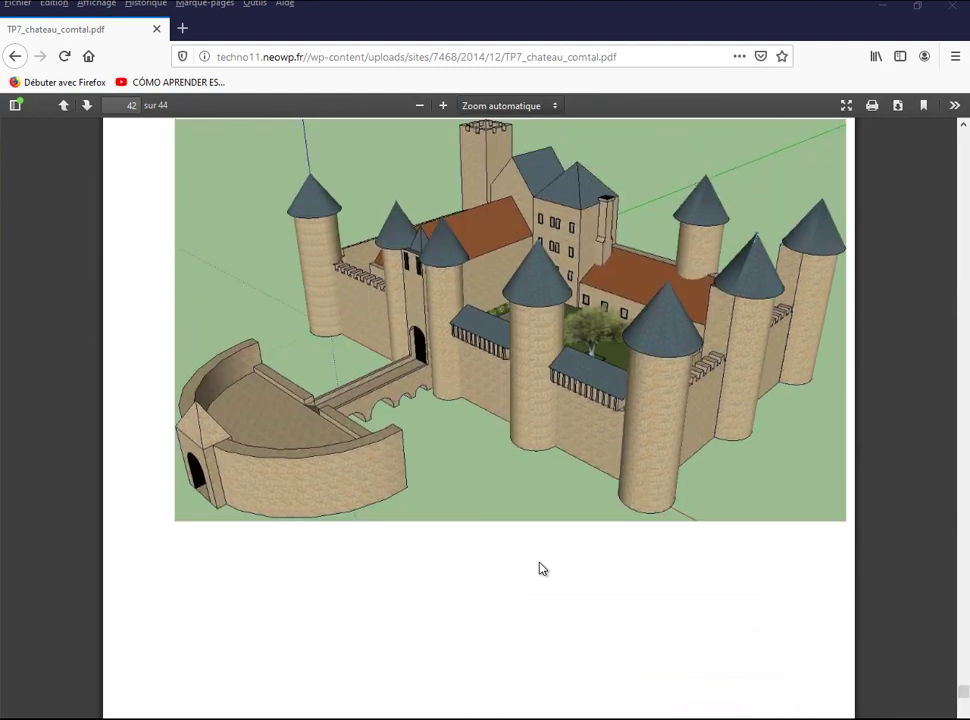